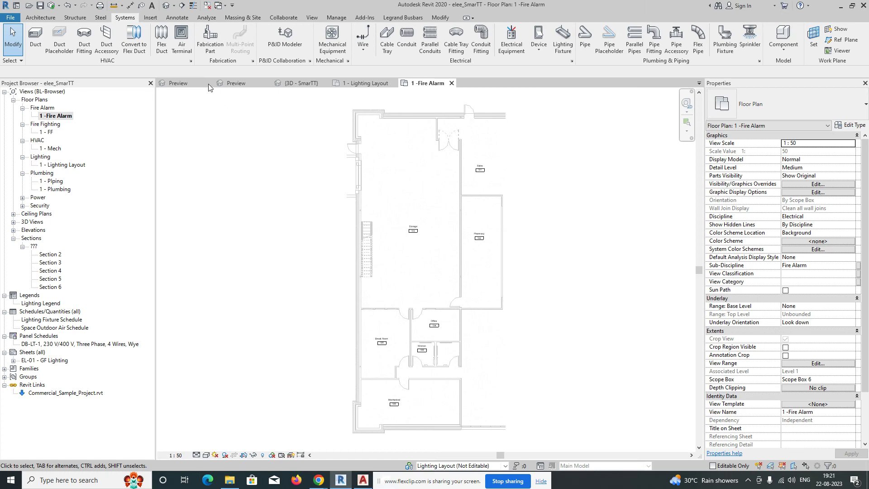
Close the inactive views, keeping only the Fire Alarm floor plan and the preview tabs open.
{"action": "left_click", "coordinate": [207, 5]}
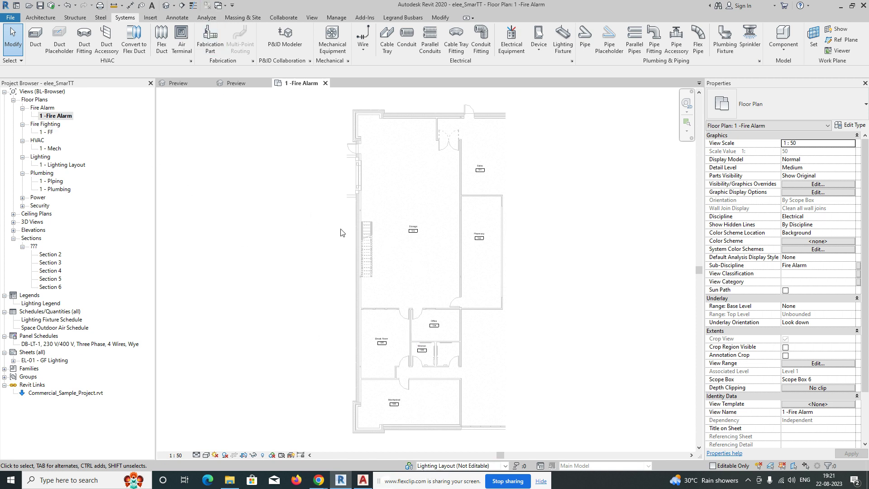
{"action": "scroll", "coordinate": [374, 189], "scroll_direction": "up", "scroll_amount": 5}
{"action": "scroll", "coordinate": [340, 203], "scroll_direction": "down", "scroll_amount": 6}
{"action": "middle_click_drag", "start_coordinate": [340, 204], "coordinate": [357, 188]}
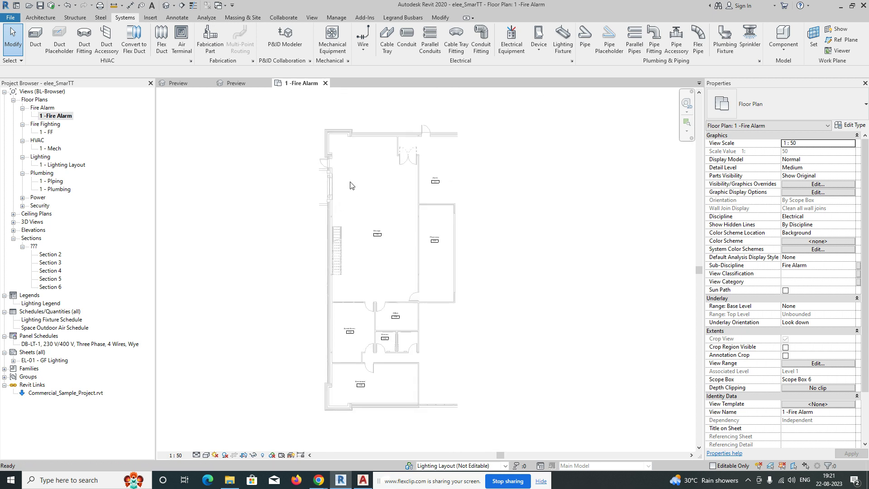
Examine the Fire Alarm floor plan together with its Discipline and Sub-Discipline properties.
{"action": "scroll", "coordinate": [351, 186], "scroll_direction": "up", "scroll_amount": 1}
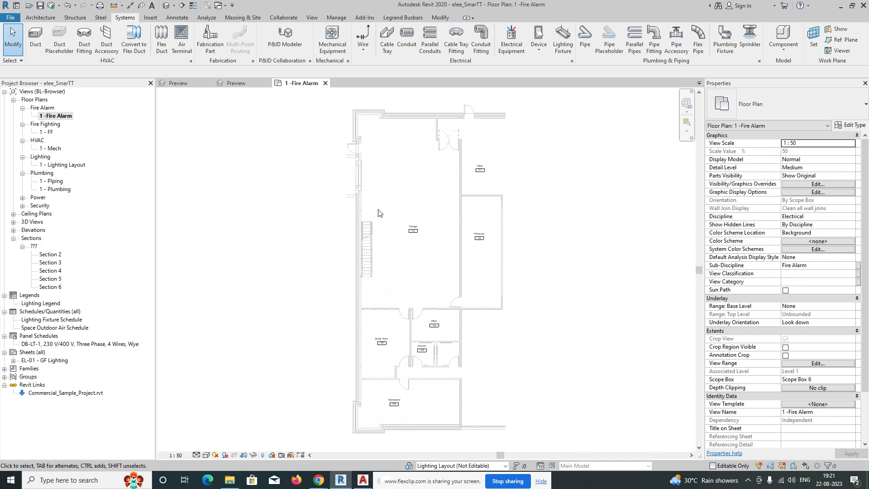
{"action": "scroll", "coordinate": [335, 184], "scroll_direction": "up", "scroll_amount": 2}
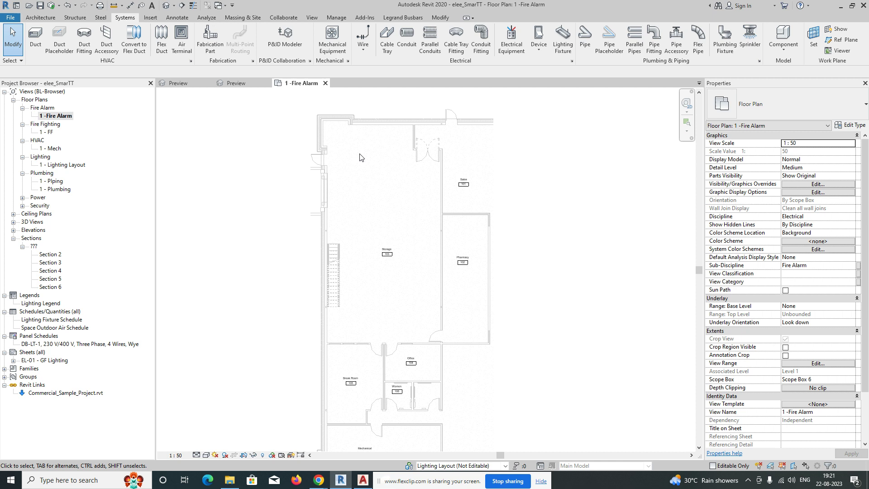
{"action": "scroll", "coordinate": [353, 181], "scroll_direction": "down", "scroll_amount": 1}
{"action": "left_click", "coordinate": [53, 118]}
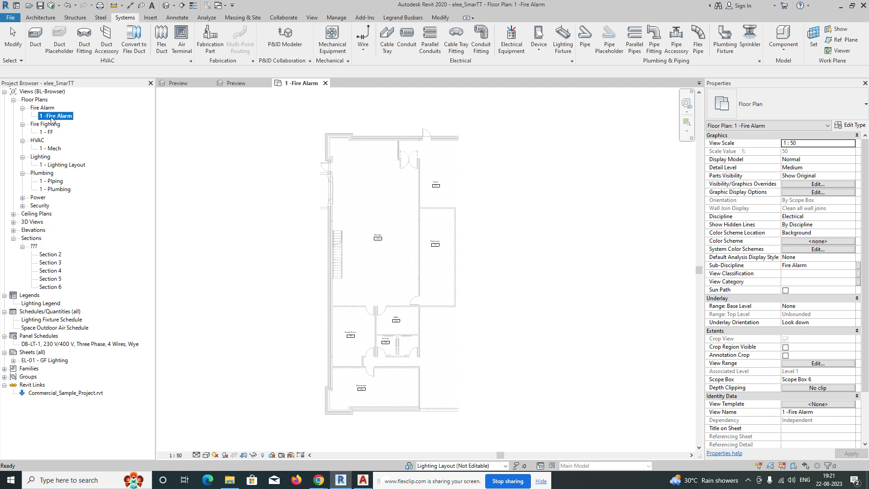
{"action": "scroll", "coordinate": [370, 302], "scroll_direction": "up", "scroll_amount": 1}
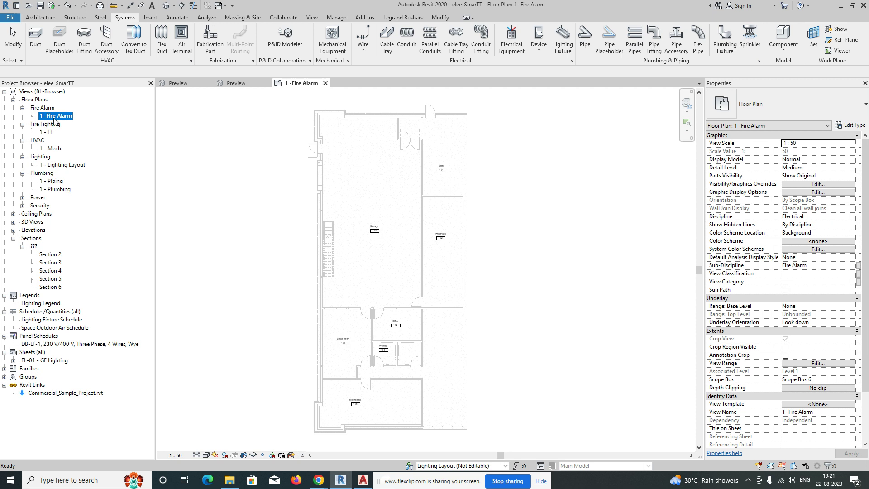
{"action": "left_click", "coordinate": [815, 266]}
{"action": "left_click", "coordinate": [815, 217]}
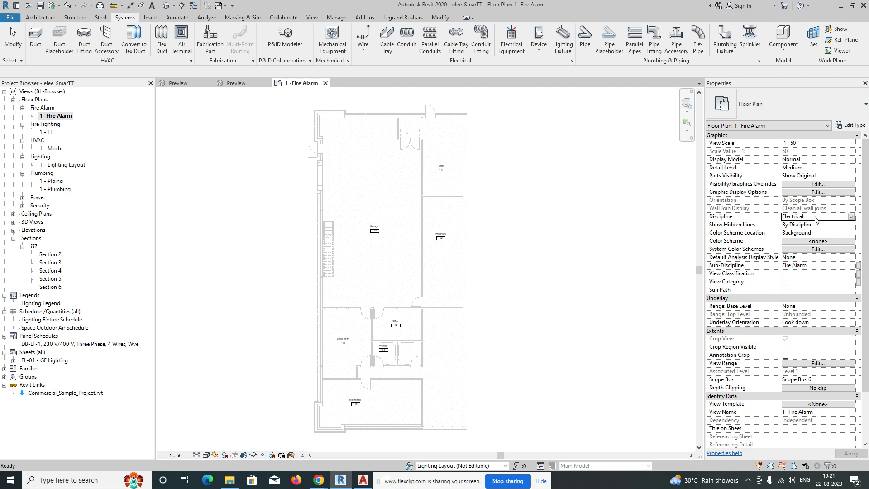
Review the project's worksets and make Fire Alarm the active workset.
{"action": "left_click", "coordinate": [436, 467]}
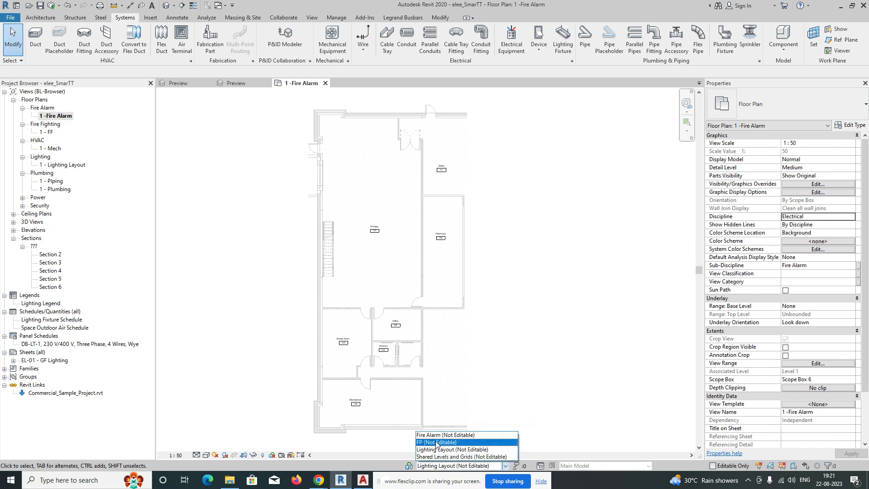
{"action": "left_click", "coordinate": [409, 469]}
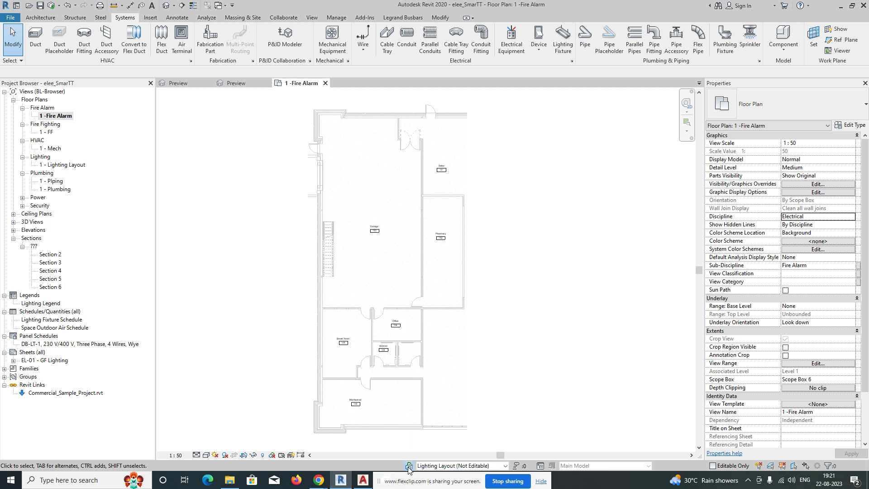
{"action": "left_click", "coordinate": [409, 469]}
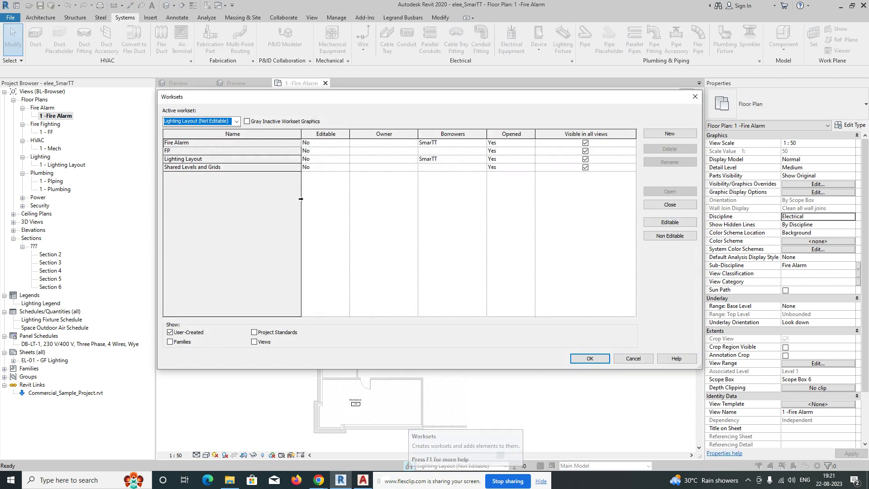
{"action": "left_click", "coordinate": [176, 142]}
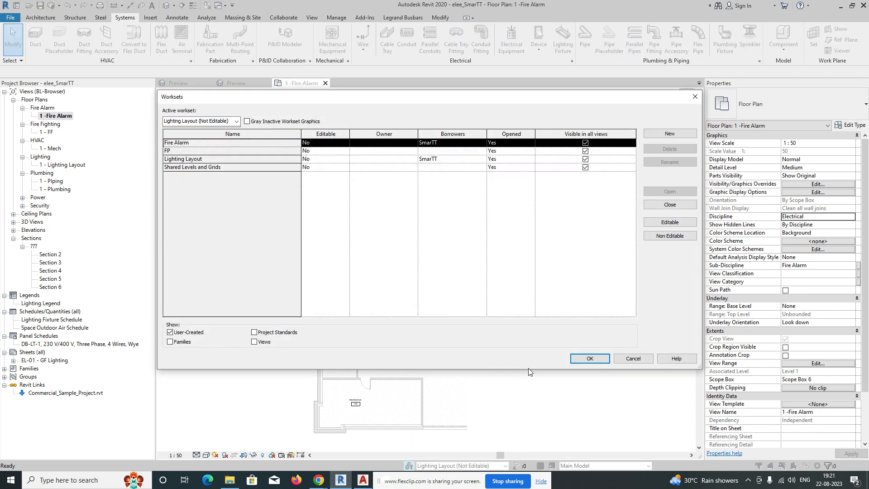
{"action": "left_click", "coordinate": [590, 358]}
{"action": "left_click", "coordinate": [451, 466]}
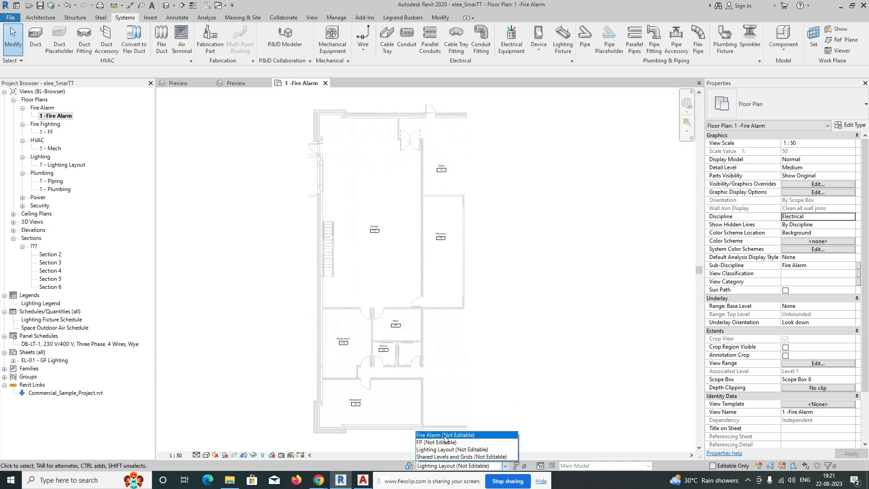
{"action": "left_click", "coordinate": [444, 435]}
Examine the overall floor plan and the smaller rooms near the break room, office and washrooms.
{"action": "middle_click", "coordinate": [495, 294]}
{"action": "middle_click", "coordinate": [496, 294]}
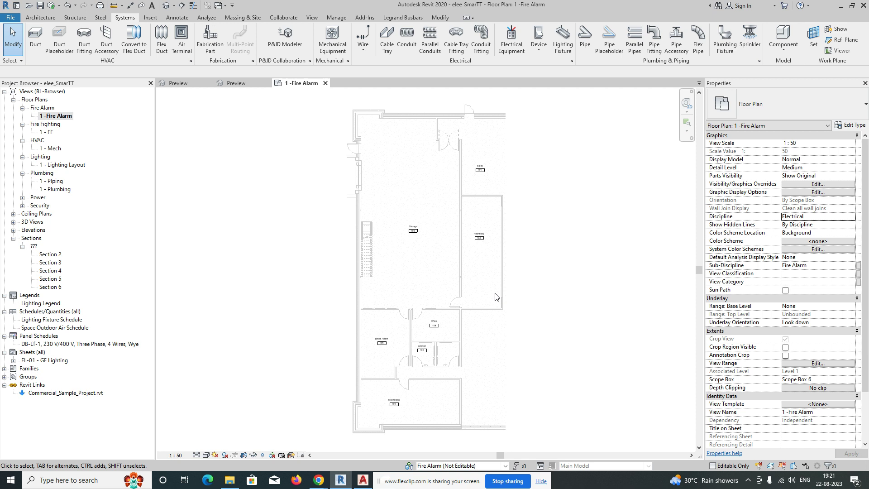
{"action": "scroll", "coordinate": [424, 143], "scroll_direction": "up", "scroll_amount": 6}
{"action": "scroll", "coordinate": [313, 195], "scroll_direction": "down", "scroll_amount": 2}
{"action": "scroll", "coordinate": [344, 207], "scroll_direction": "down", "scroll_amount": 5}
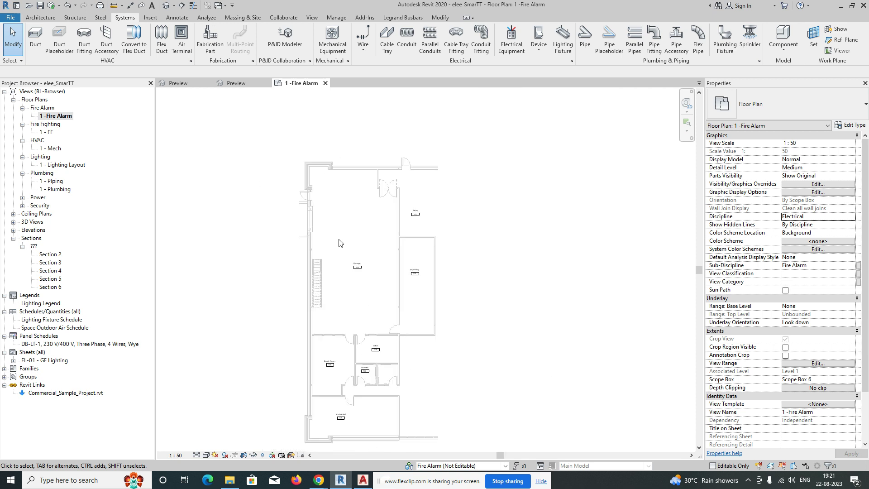
{"action": "scroll", "coordinate": [333, 292], "scroll_direction": "up", "scroll_amount": 4}
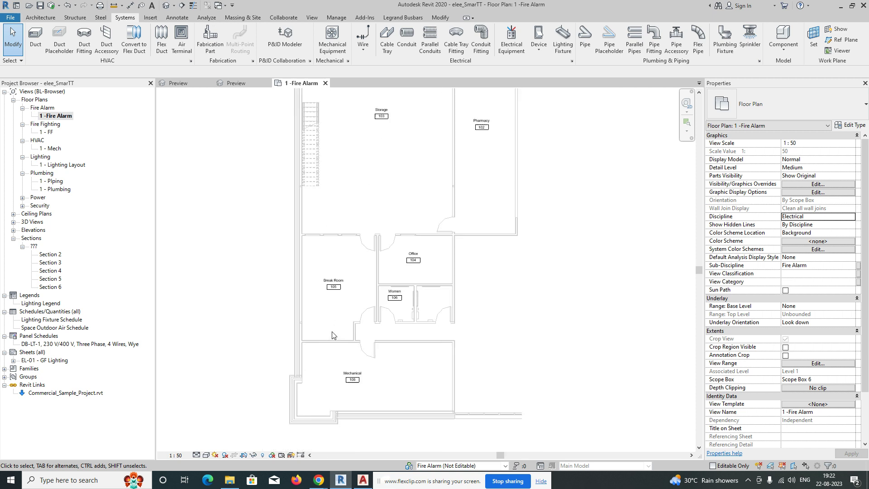
{"action": "scroll", "coordinate": [334, 287], "scroll_direction": "down", "scroll_amount": 2}
{"action": "scroll", "coordinate": [336, 282], "scroll_direction": "up", "scroll_amount": 3}
{"action": "scroll", "coordinate": [348, 290], "scroll_direction": "down", "scroll_amount": 3}
{"action": "scroll", "coordinate": [389, 306], "scroll_direction": "up", "scroll_amount": 3}
{"action": "scroll", "coordinate": [399, 307], "scroll_direction": "down", "scroll_amount": 3}
Create a room tag similar to the Women room's tag and place it in the adjacent Men room.
{"action": "scroll", "coordinate": [403, 310], "scroll_direction": "up", "scroll_amount": 3}
{"action": "scroll", "coordinate": [402, 308], "scroll_direction": "up", "scroll_amount": 1}
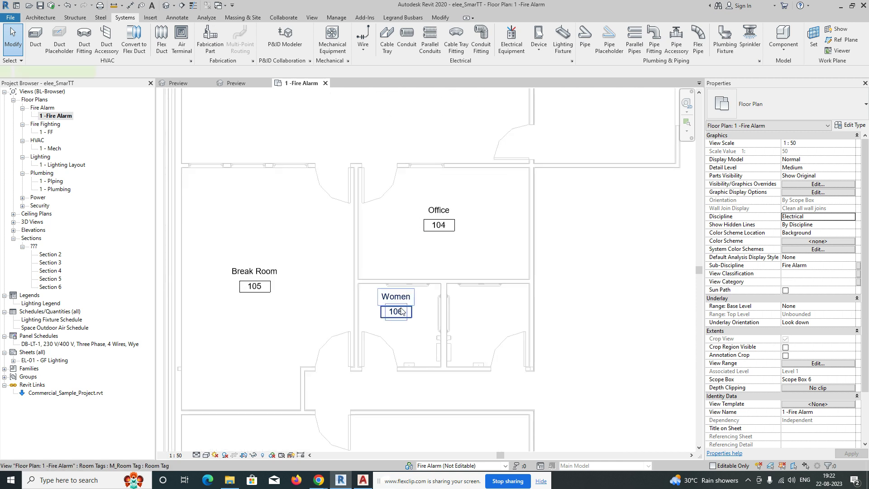
{"action": "left_click", "coordinate": [402, 309]}
{"action": "key", "text": "c"}
{"action": "key", "text": "s"}
{"action": "left_click", "coordinate": [480, 322]}
{"action": "key", "text": "Escape"}
Examine the Storage, Pharmacy and Sales rooms on the Fire Alarm floor plan.
{"action": "scroll", "coordinate": [452, 254], "scroll_direction": "down", "scroll_amount": 2}
{"action": "middle_click_drag", "start_coordinate": [465, 203], "coordinate": [453, 321]}
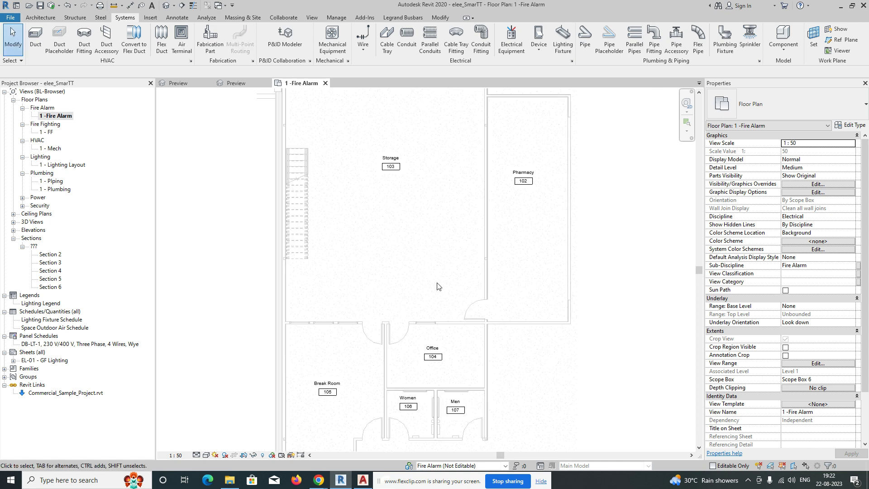
{"action": "scroll", "coordinate": [392, 292], "scroll_direction": "down", "scroll_amount": 2}
{"action": "middle_click_drag", "start_coordinate": [360, 282], "coordinate": [347, 334]}
{"action": "scroll", "coordinate": [347, 334], "scroll_direction": "down", "scroll_amount": 1}
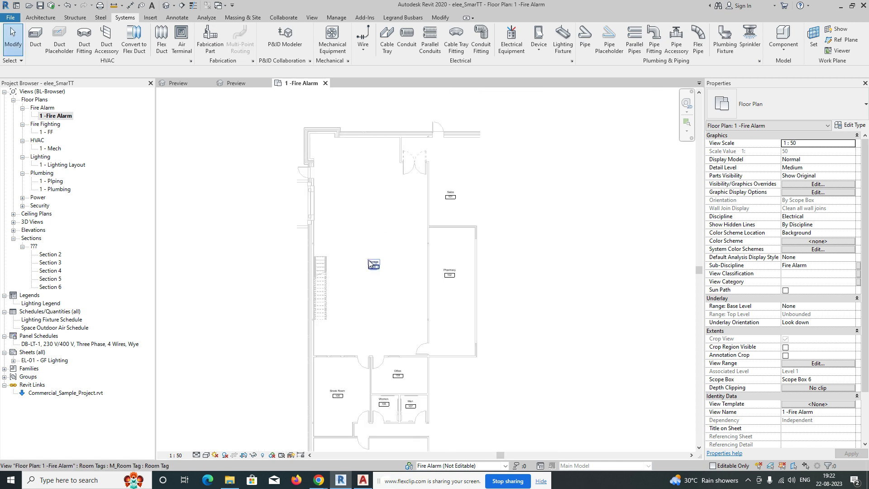
{"action": "middle_click", "coordinate": [353, 158]}
{"action": "middle_click", "coordinate": [354, 158]}
{"action": "scroll", "coordinate": [407, 142], "scroll_direction": "up", "scroll_amount": 1}
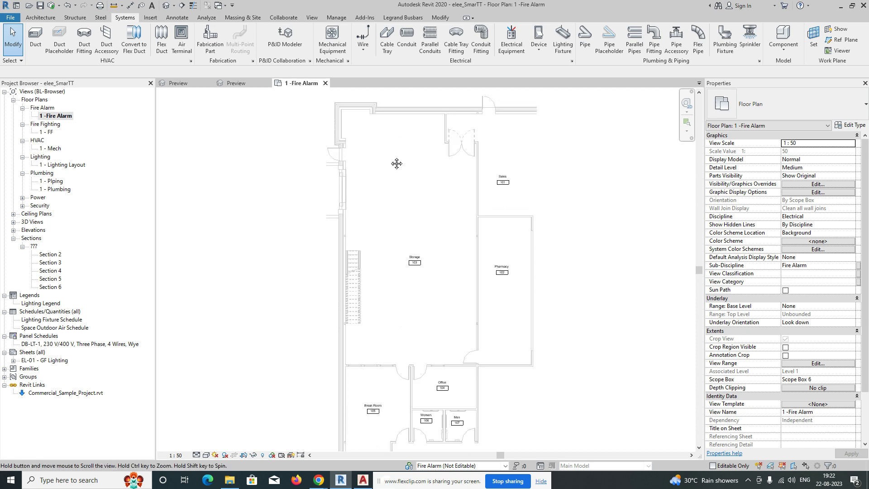
{"action": "middle_click_drag", "start_coordinate": [403, 151], "coordinate": [364, 199]}
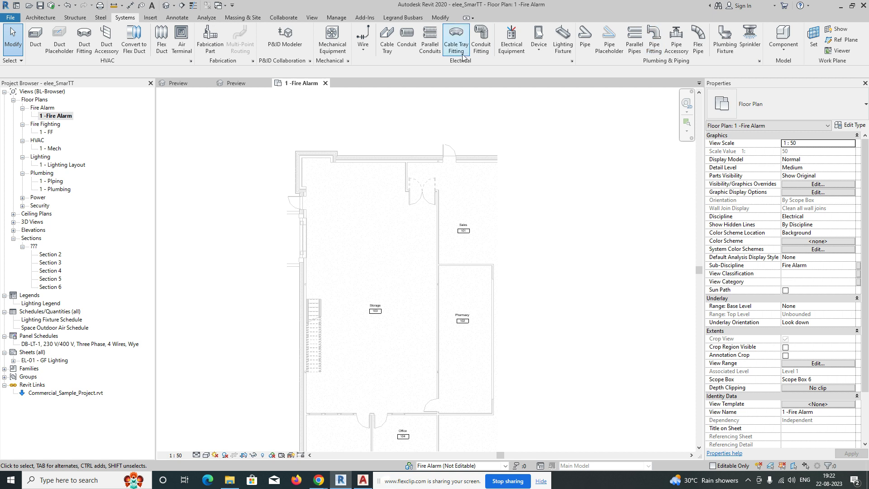
Place the Comelit Addressed-Metal-Atena-Control-Panel Power Supply Unit on the Storage room's outer wall, just beyond the stair.
{"action": "left_click", "coordinate": [511, 39]}
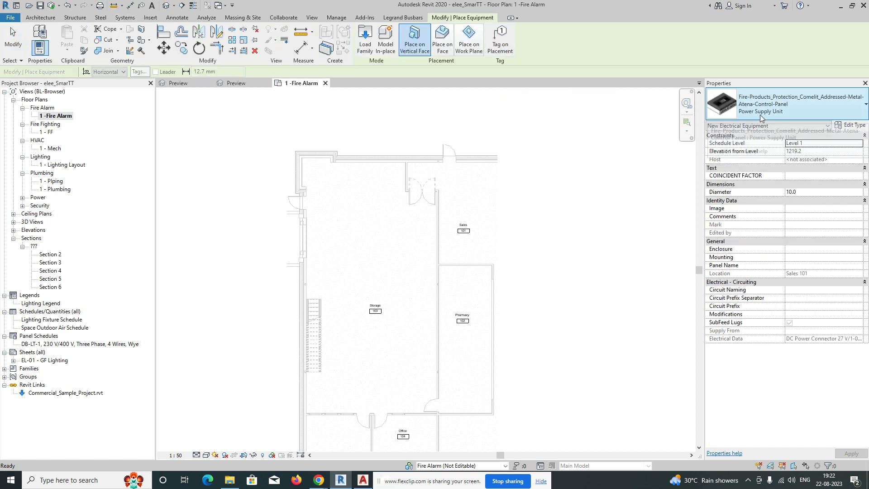
{"action": "left_click", "coordinate": [772, 107]}
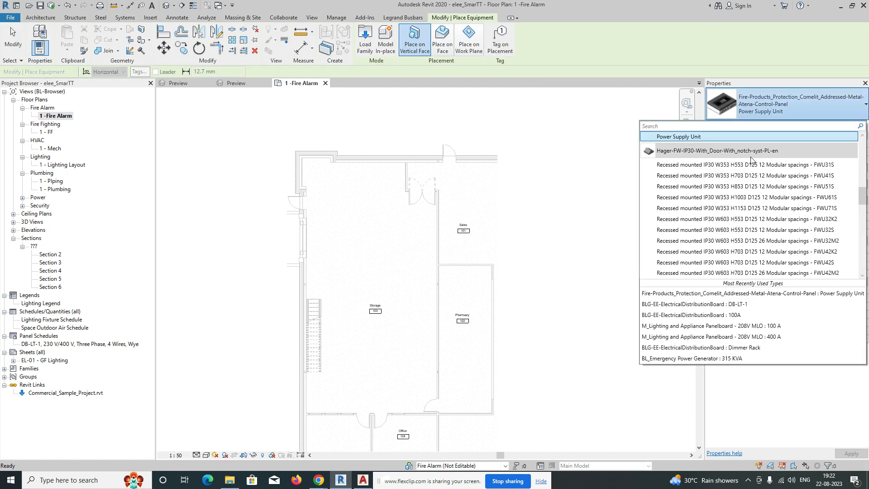
{"action": "scroll", "coordinate": [751, 172], "scroll_direction": "up", "scroll_amount": 3}
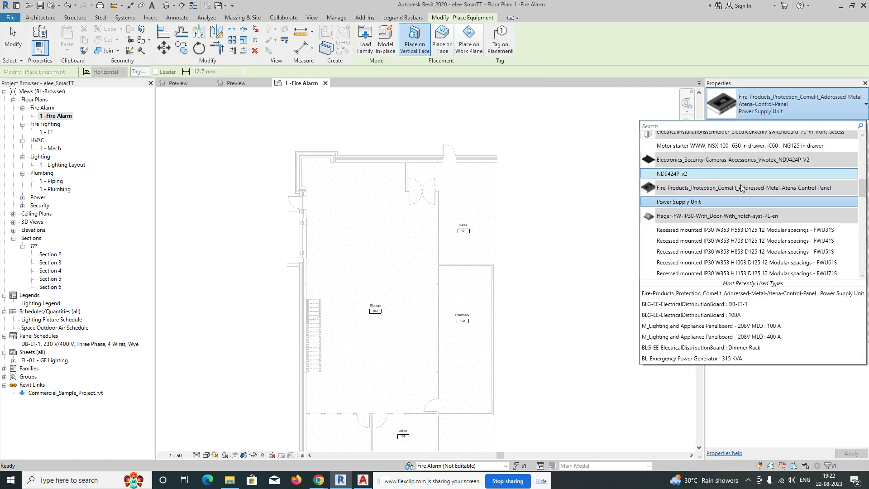
{"action": "left_click", "coordinate": [683, 205]}
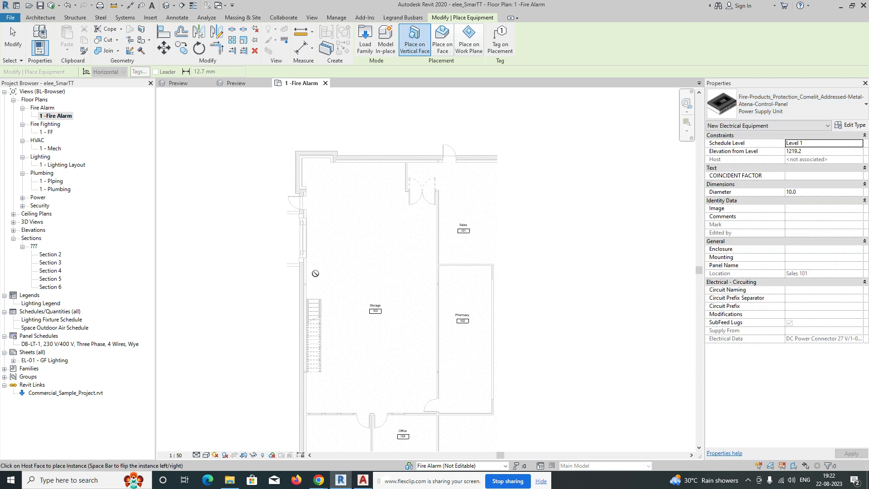
{"action": "scroll", "coordinate": [308, 274], "scroll_direction": "up", "scroll_amount": 5}
{"action": "scroll", "coordinate": [304, 275], "scroll_direction": "up", "scroll_amount": 2}
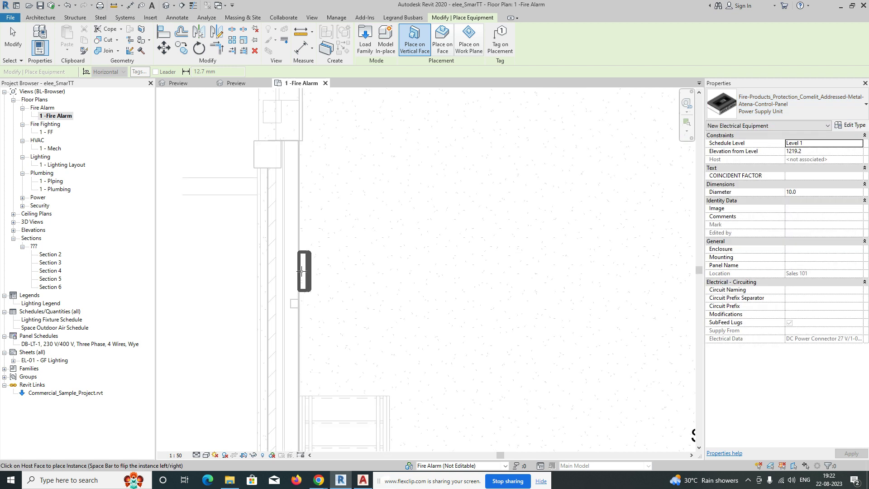
{"action": "left_click", "coordinate": [304, 270]}
{"action": "key", "text": "Escape"}
{"action": "key", "text": "Escape"}
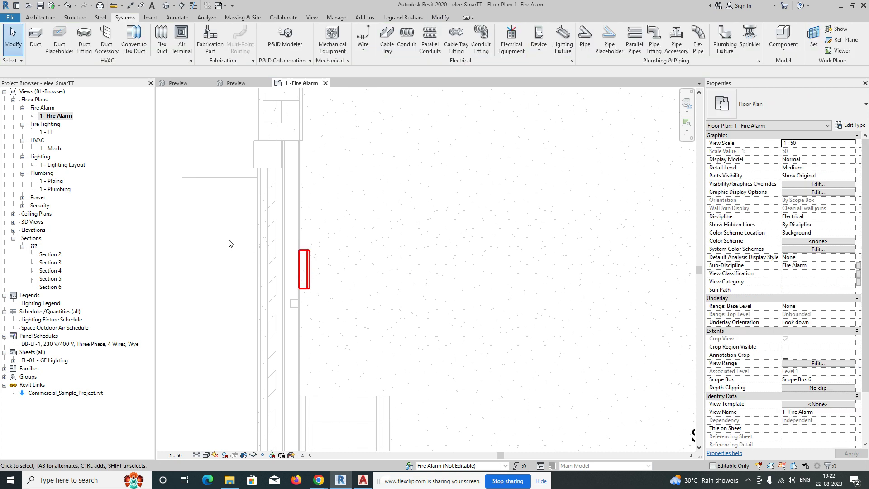
Open a 3D view with a section box around the placed fire alarm control panel.
{"action": "left_click_drag", "start_coordinate": [413, 347], "coordinate": [228, 240]}
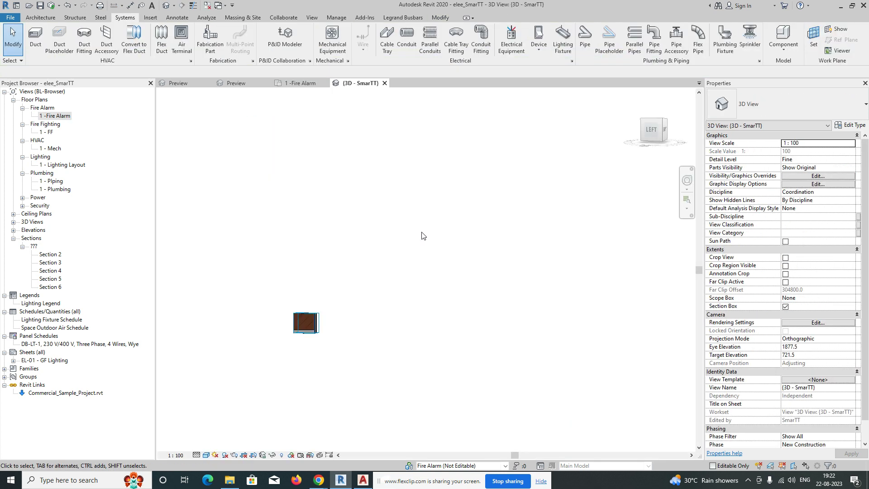
{"action": "middle_click_drag", "start_coordinate": [345, 250], "coordinate": [285, 332], "text": "shift"}
{"action": "scroll", "coordinate": [356, 288], "scroll_direction": "up", "scroll_amount": 4}
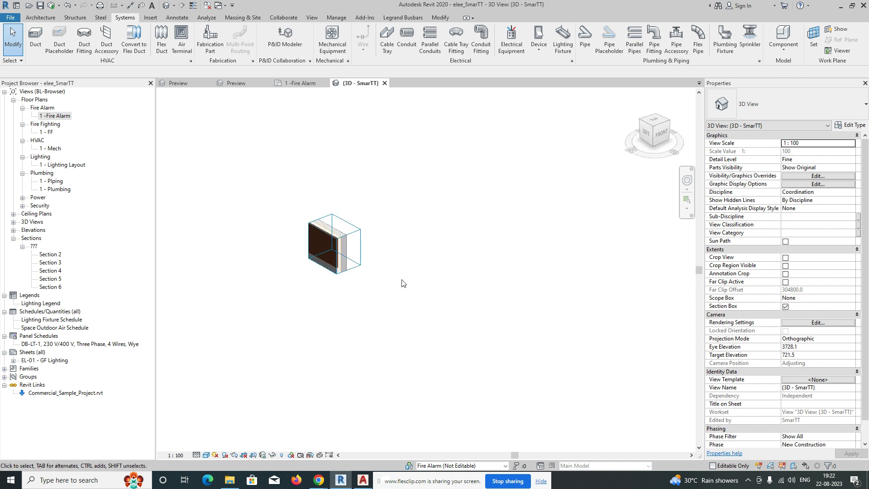
{"action": "middle_click_drag", "start_coordinate": [402, 281], "coordinate": [419, 261], "text": "shift"}
Resize the section box to show the control panel with its surrounding wall, the stair edge and the floor.
{"action": "left_click", "coordinate": [435, 246]}
{"action": "scroll", "coordinate": [435, 247], "scroll_direction": "up", "scroll_amount": 1}
{"action": "left_click_drag", "start_coordinate": [431, 236], "coordinate": [421, 341]}
{"action": "middle_click_drag", "start_coordinate": [478, 302], "coordinate": [384, 267], "text": "shift"}
{"action": "left_click_drag", "start_coordinate": [391, 268], "coordinate": [529, 287]}
{"action": "middle_click_drag", "start_coordinate": [428, 253], "coordinate": [481, 256], "text": "shift"}
{"action": "middle_click_drag", "start_coordinate": [346, 278], "coordinate": [332, 221], "text": "shift"}
{"action": "scroll", "coordinate": [332, 221], "scroll_direction": "up", "scroll_amount": 2}
{"action": "left_click_drag", "start_coordinate": [418, 182], "coordinate": [416, 116]}
{"action": "left_click", "coordinate": [540, 185]}
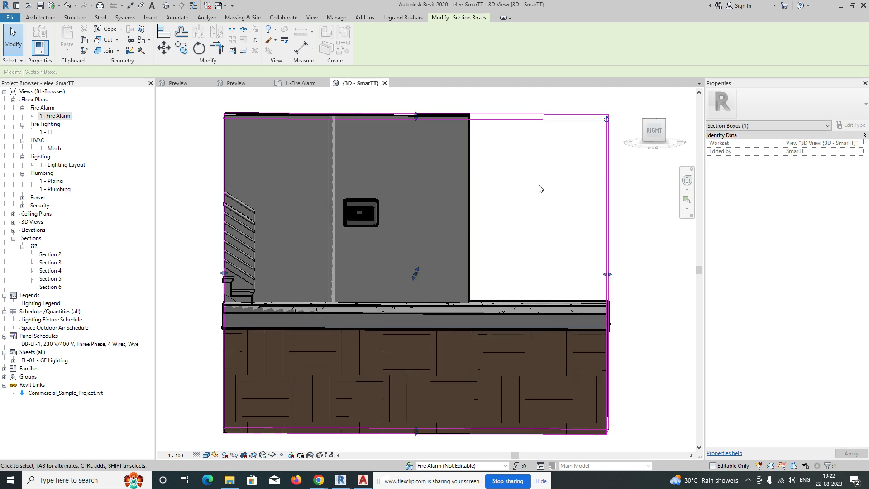
Set the fire alarm control panel's Elevation from Level to 1800.
{"action": "left_click", "coordinate": [361, 212]}
{"action": "left_click", "coordinate": [768, 151]}
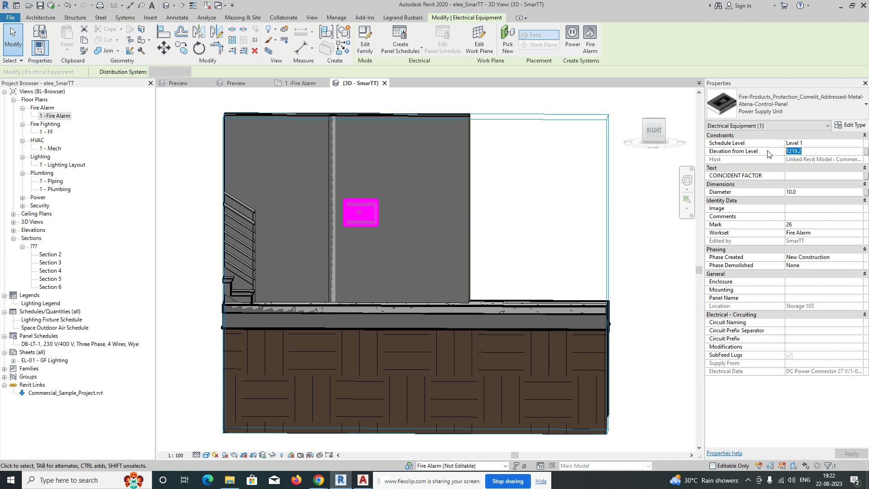
{"action": "type", "text": "1800"}
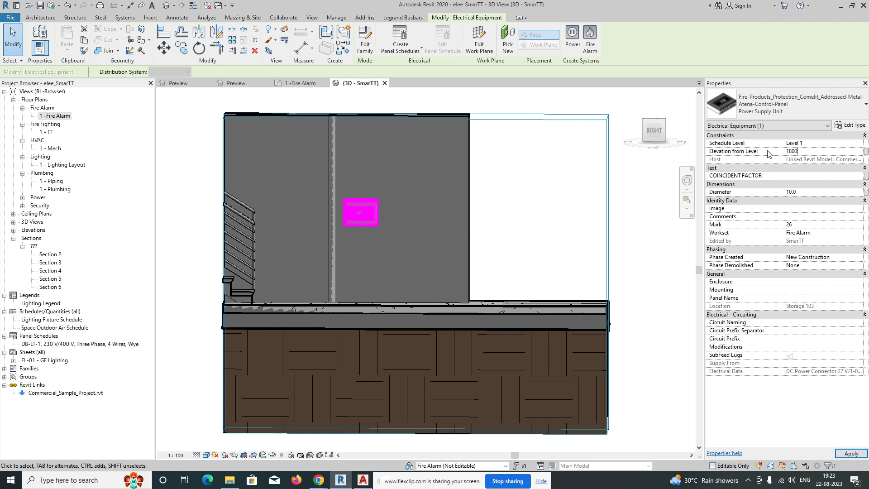
{"action": "left_click", "coordinate": [508, 236]}
{"action": "scroll", "coordinate": [410, 240], "scroll_direction": "down", "scroll_amount": 2}
{"action": "middle_click_drag", "start_coordinate": [398, 229], "coordinate": [380, 225], "text": "shift"}
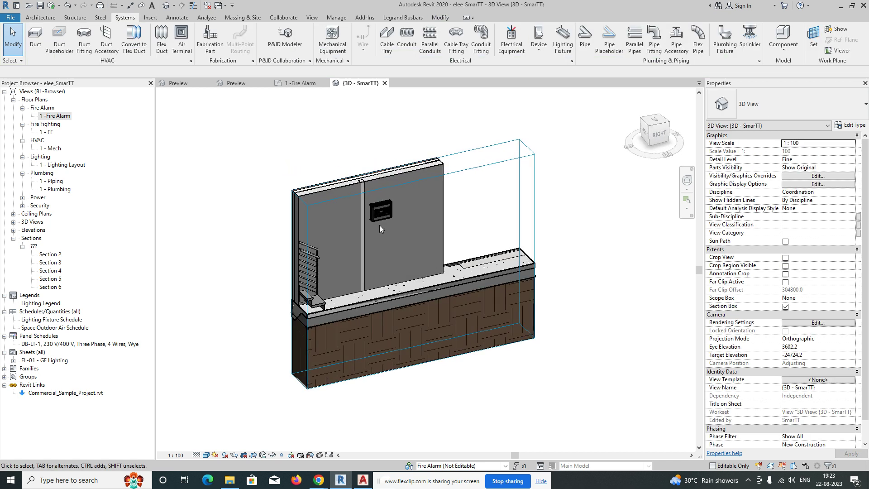
Turn on thin lines display and examine the fire alarm control panel up close in 3D.
{"action": "scroll", "coordinate": [385, 217], "scroll_direction": "up", "scroll_amount": 5}
{"action": "left_click", "coordinate": [393, 181]}
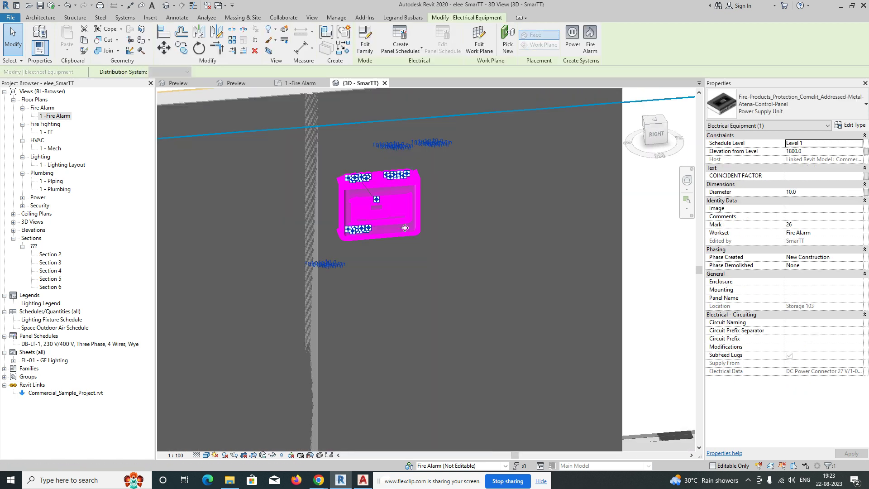
{"action": "left_click", "coordinate": [284, 381]}
{"action": "left_click", "coordinate": [193, 5]}
{"action": "scroll", "coordinate": [398, 210], "scroll_direction": "up", "scroll_amount": 1}
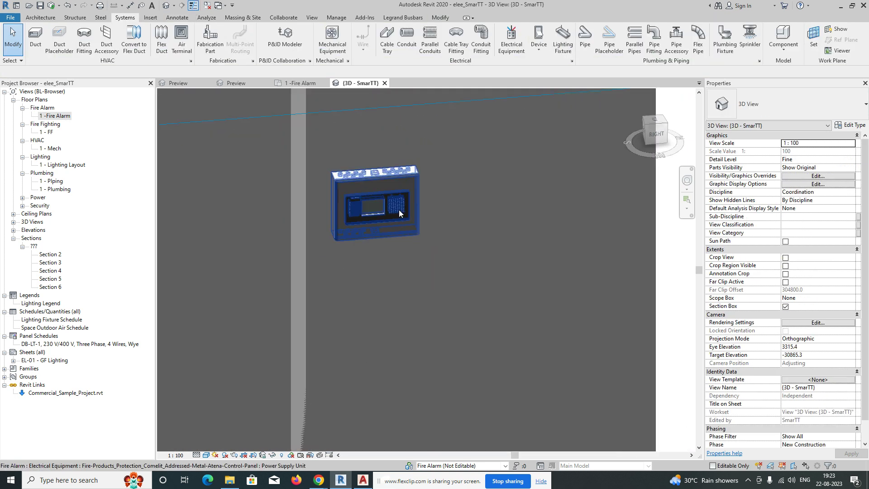
{"action": "scroll", "coordinate": [399, 213], "scroll_direction": "up", "scroll_amount": 1}
{"action": "middle_click_drag", "start_coordinate": [462, 225], "coordinate": [403, 159], "text": "shift"}
{"action": "scroll", "coordinate": [382, 211], "scroll_direction": "up", "scroll_amount": 3}
{"action": "middle_click_drag", "start_coordinate": [369, 217], "coordinate": [452, 233], "text": "shift"}
Return to the Fire Alarm floor plan and bring the area around the Storage room into view.
{"action": "left_click", "coordinate": [289, 83]}
{"action": "scroll", "coordinate": [373, 240], "scroll_direction": "down", "scroll_amount": 5}
{"action": "scroll", "coordinate": [334, 237], "scroll_direction": "up", "scroll_amount": 3}
{"action": "scroll", "coordinate": [324, 246], "scroll_direction": "down", "scroll_amount": 5}
{"action": "middle_click_drag", "start_coordinate": [370, 212], "coordinate": [342, 236]}
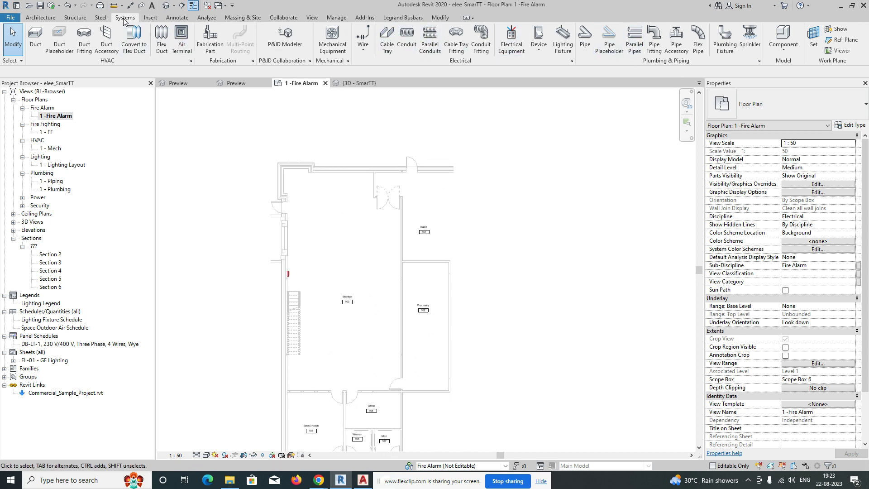
Place a BLG-FA-CeilingMountedDetector Smoke Detector on a face near the upper-left corner of the Storage room.
{"action": "left_click", "coordinate": [539, 54]}
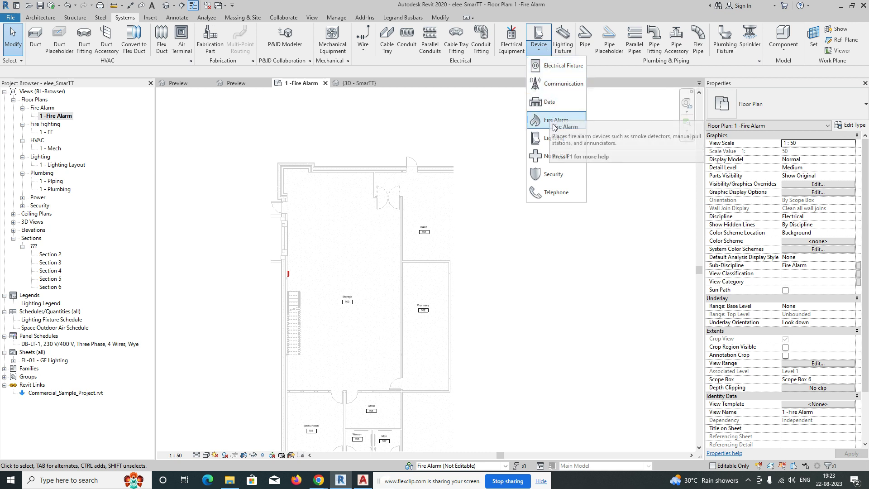
{"action": "left_click", "coordinate": [546, 122]}
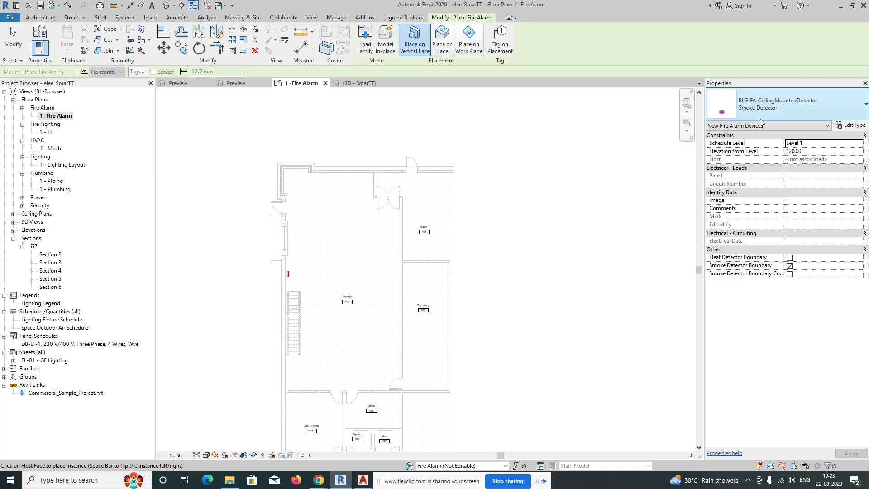
{"action": "left_click", "coordinate": [772, 110]}
{"action": "scroll", "coordinate": [748, 168], "scroll_direction": "up", "scroll_amount": 1}
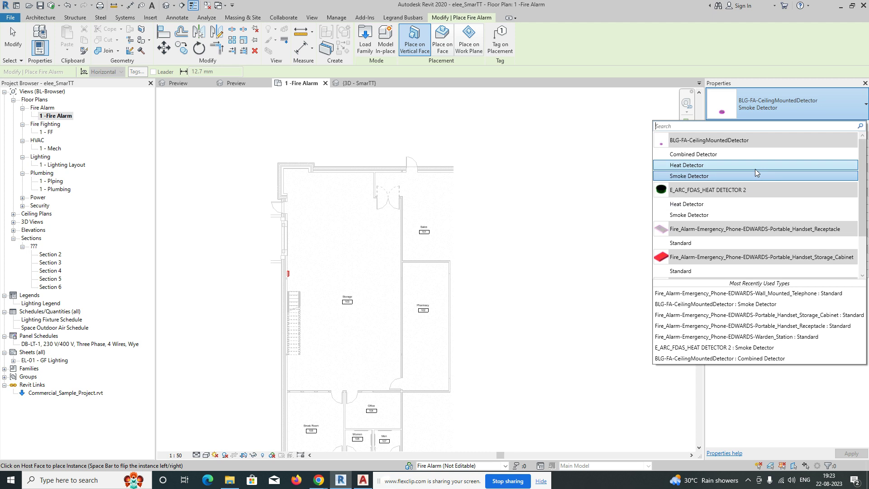
{"action": "left_click", "coordinate": [690, 176]}
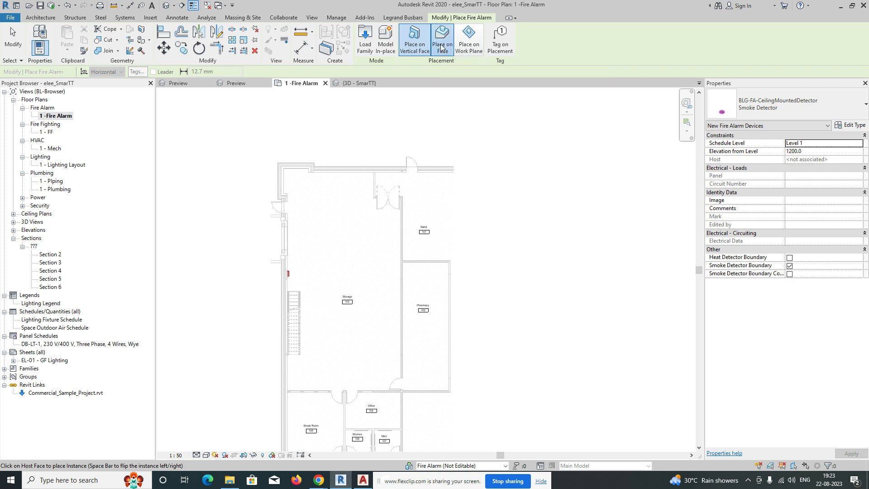
{"action": "left_click", "coordinate": [441, 47]}
{"action": "scroll", "coordinate": [314, 199], "scroll_direction": "up", "scroll_amount": 4}
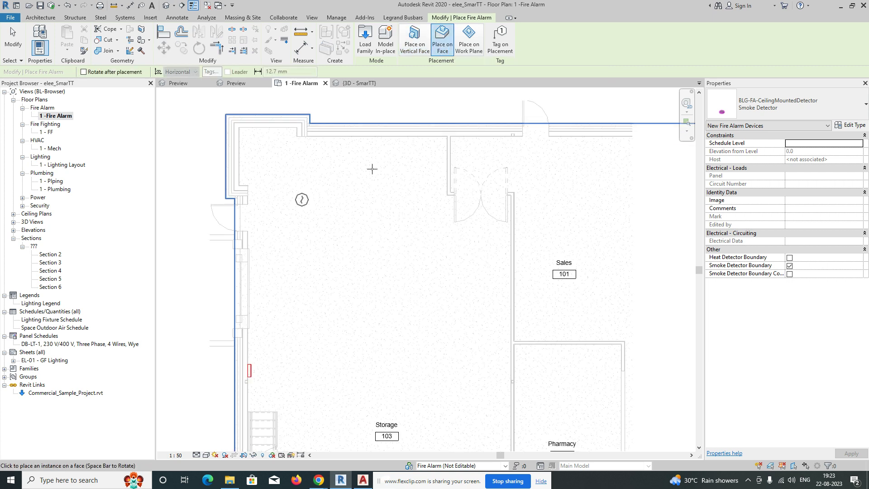
{"action": "middle_click_drag", "start_coordinate": [302, 200], "coordinate": [372, 168]}
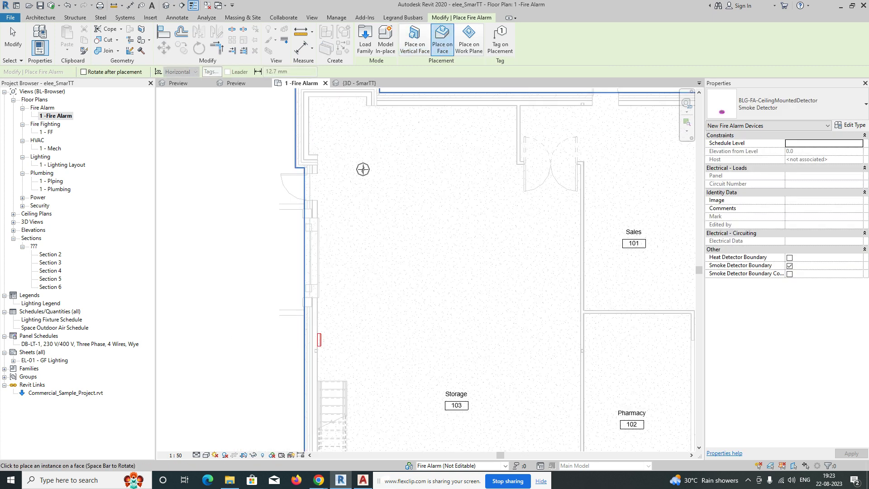
{"action": "left_click", "coordinate": [365, 166]}
{"action": "key", "text": "Escape"}
{"action": "key", "text": "Escape"}
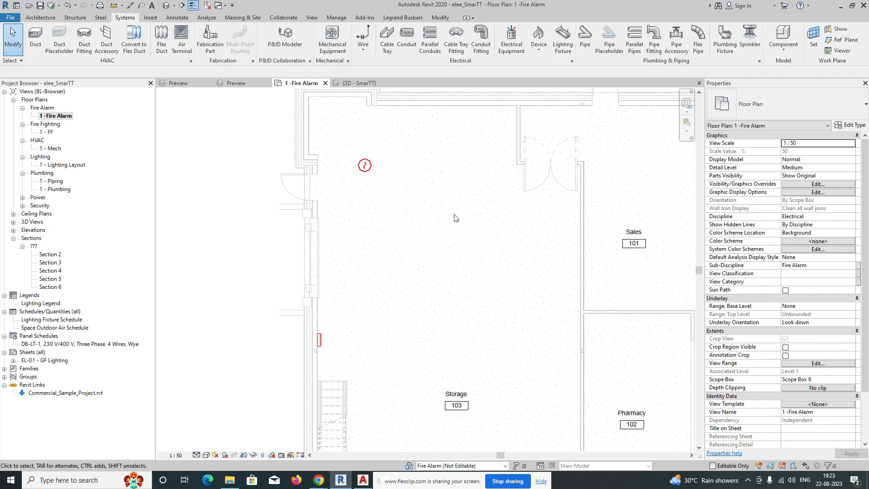
Isolate the smoke detector in a 3D section box and stretch the box's top upward to include the slab above.
{"action": "left_click_drag", "start_coordinate": [258, 148], "coordinate": [508, 249]}
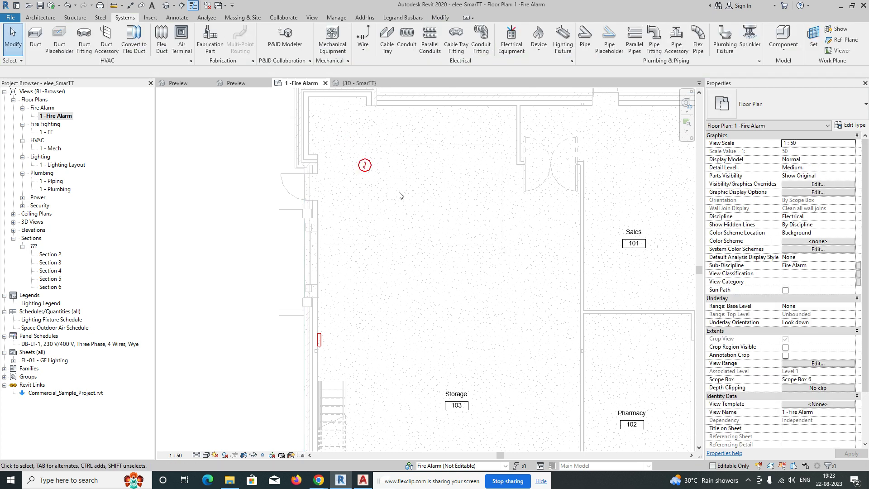
{"action": "left_click", "coordinate": [366, 166]}
{"action": "left_click_drag", "start_coordinate": [265, 120], "coordinate": [440, 235]}
{"action": "left_click", "coordinate": [268, 51]}
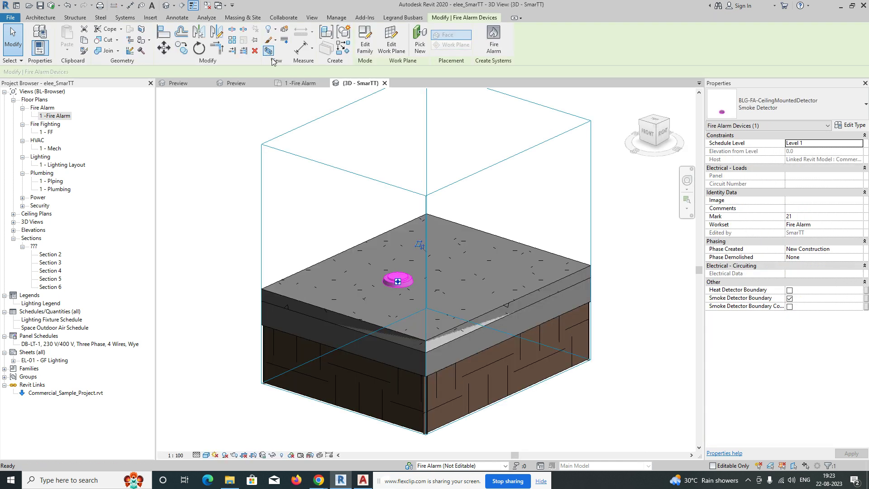
{"action": "scroll", "coordinate": [404, 244], "scroll_direction": "down", "scroll_amount": 3}
{"action": "left_click", "coordinate": [415, 253]}
{"action": "scroll", "coordinate": [415, 252], "scroll_direction": "down", "scroll_amount": 2}
{"action": "middle_click_drag", "start_coordinate": [446, 238], "coordinate": [448, 350]}
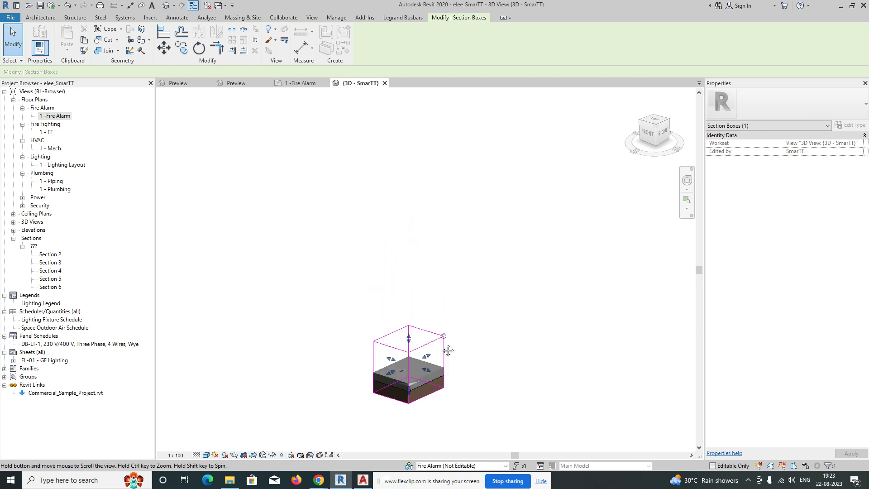
{"action": "left_click_drag", "start_coordinate": [408, 339], "coordinate": [408, 150]}
{"action": "middle_click_drag", "start_coordinate": [448, 271], "coordinate": [499, 236], "text": "shift"}
{"action": "scroll", "coordinate": [382, 262], "scroll_direction": "up", "scroll_amount": 6}
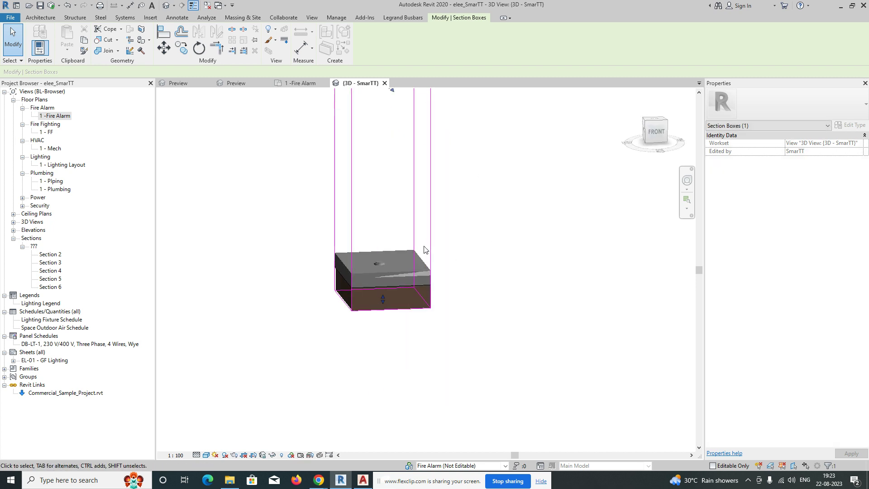
Rehost the smoke detector by picking the underside of the slab above as its work plane.
{"action": "left_click", "coordinate": [385, 262]}
{"action": "scroll", "coordinate": [384, 261], "scroll_direction": "down", "scroll_amount": 3}
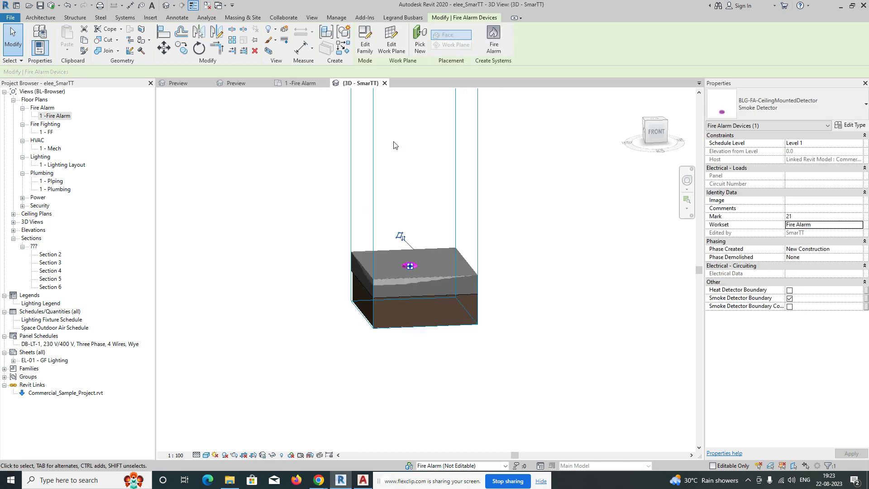
{"action": "left_click", "coordinate": [391, 44]}
{"action": "left_click", "coordinate": [319, 216]}
{"action": "left_click", "coordinate": [353, 255]}
{"action": "scroll", "coordinate": [359, 316], "scroll_direction": "down", "scroll_amount": 3}
{"action": "middle_click_drag", "start_coordinate": [402, 207], "coordinate": [355, 291]}
{"action": "scroll", "coordinate": [355, 304], "scroll_direction": "up", "scroll_amount": 2}
{"action": "left_click", "coordinate": [355, 306]}
{"action": "scroll", "coordinate": [347, 291], "scroll_direction": "up", "scroll_amount": 4}
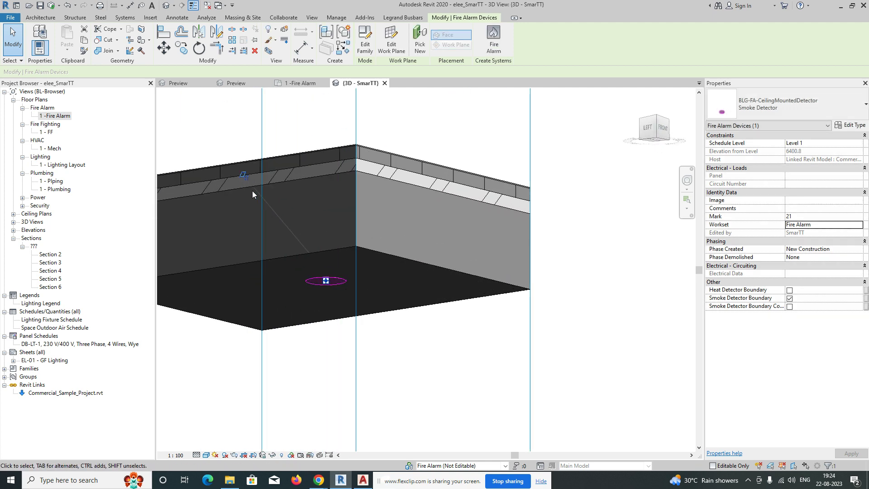
{"action": "key", "text": "Escape"}
{"action": "scroll", "coordinate": [425, 216], "scroll_direction": "down", "scroll_amount": 1}
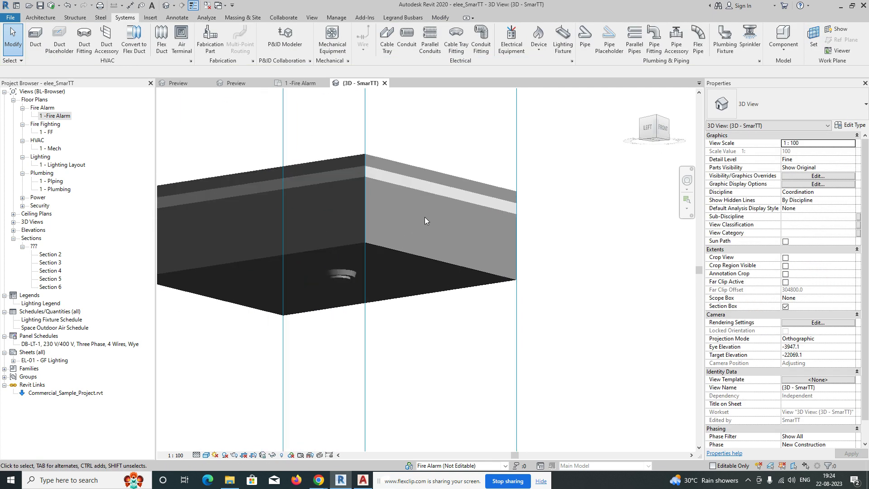
{"action": "scroll", "coordinate": [424, 217], "scroll_direction": "down", "scroll_amount": 2}
{"action": "middle_click_drag", "start_coordinate": [416, 231], "coordinate": [500, 256], "text": "shift"}
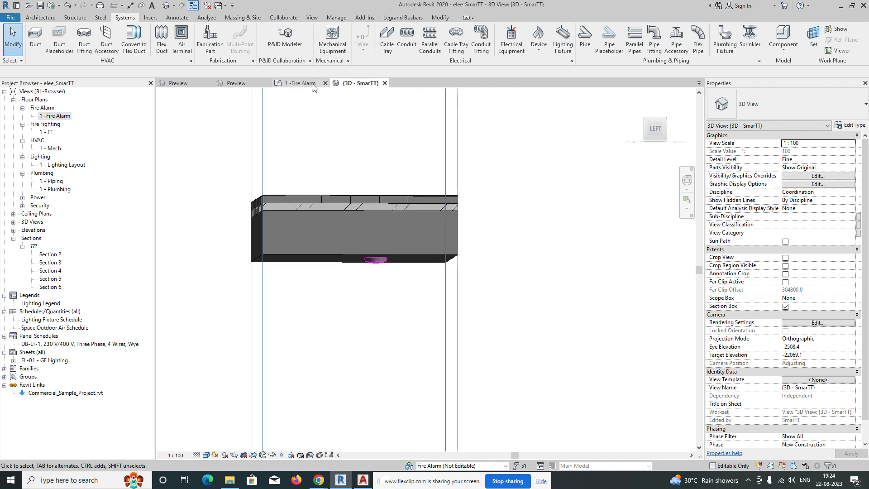
Copy the smoke detector 5000 mm horizontally toward the double door on the Fire Alarm floor plan.
{"action": "left_click", "coordinate": [314, 85]}
{"action": "scroll", "coordinate": [369, 217], "scroll_direction": "up", "scroll_amount": 3}
{"action": "mouse_move", "coordinate": [367, 203]}
{"action": "middle_mouse_down"}
{"action": "mouse_move", "coordinate": [349, 227]}
{"action": "mouse_move", "coordinate": [362, 200]}
{"action": "middle_mouse_up"}
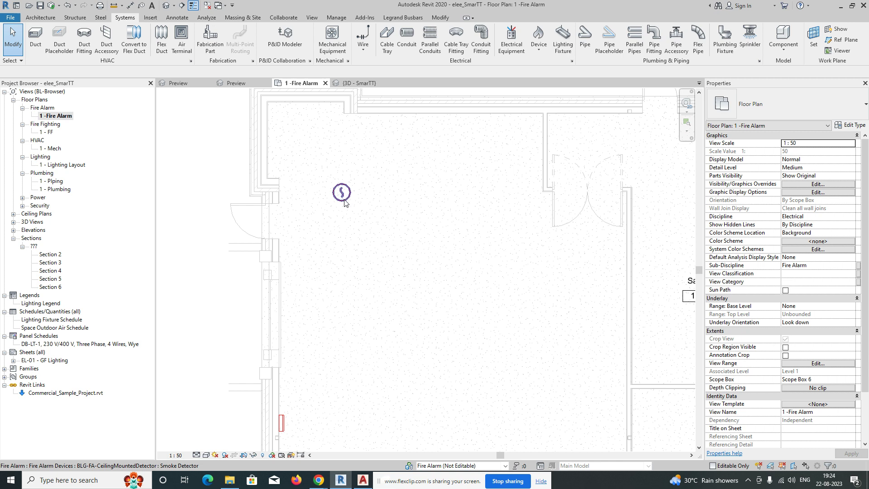
{"action": "left_click", "coordinate": [344, 200]}
{"action": "scroll", "coordinate": [411, 214], "scroll_direction": "down", "scroll_amount": 1}
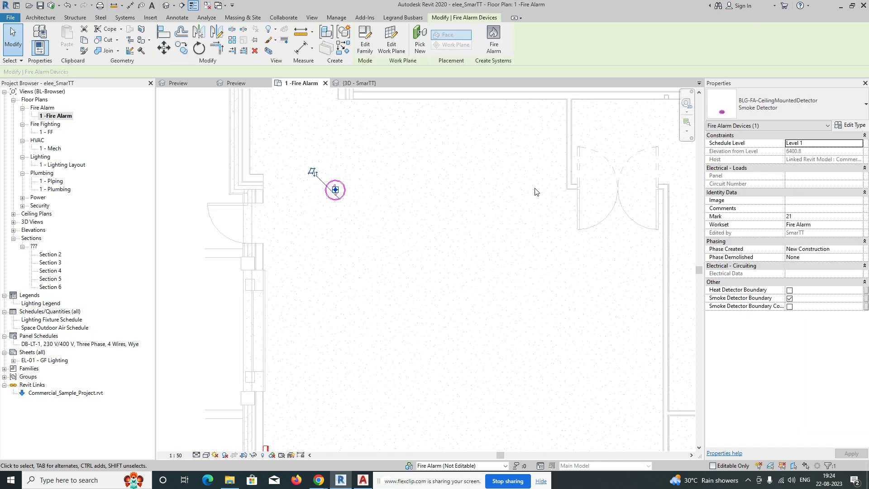
{"action": "key", "text": "c"}
{"action": "key", "text": "o"}
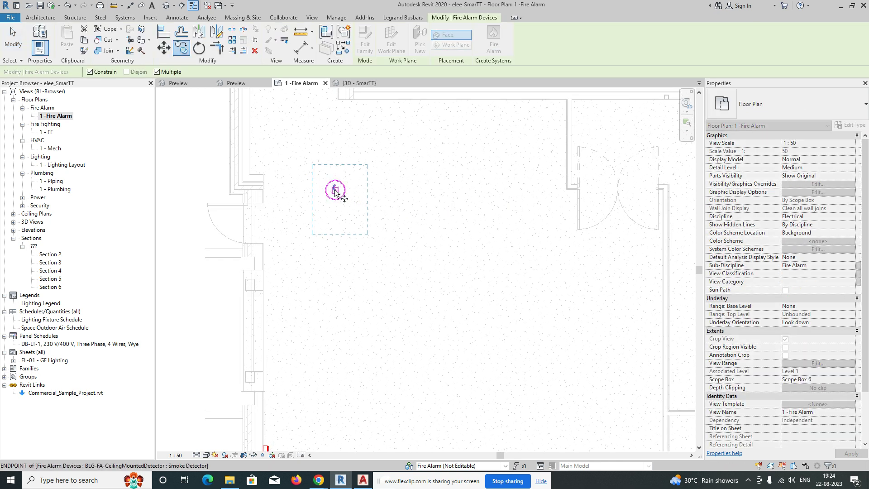
{"action": "left_click", "coordinate": [335, 191]}
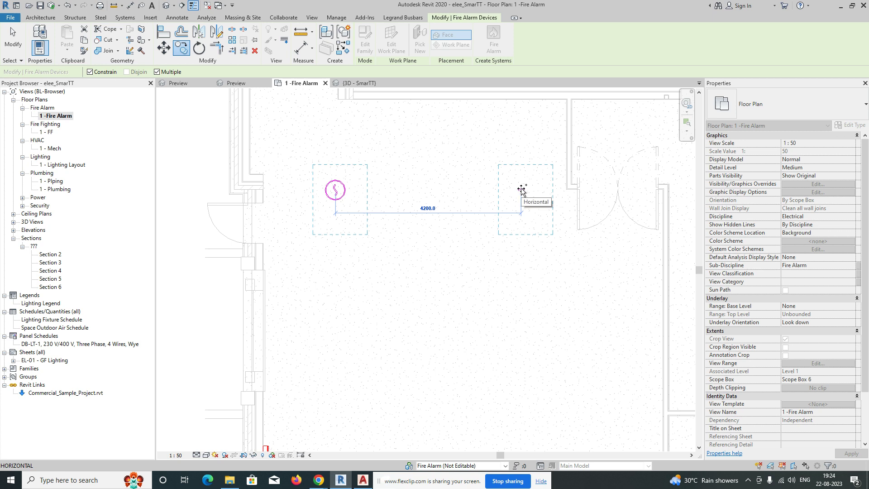
{"action": "type", "text": "5000"}
{"action": "key", "text": "Return"}
{"action": "left_click", "coordinate": [393, 203]}
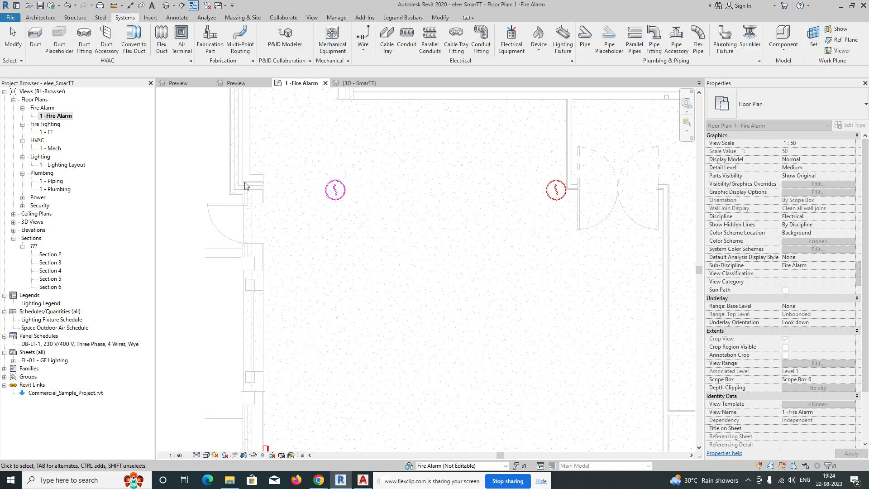
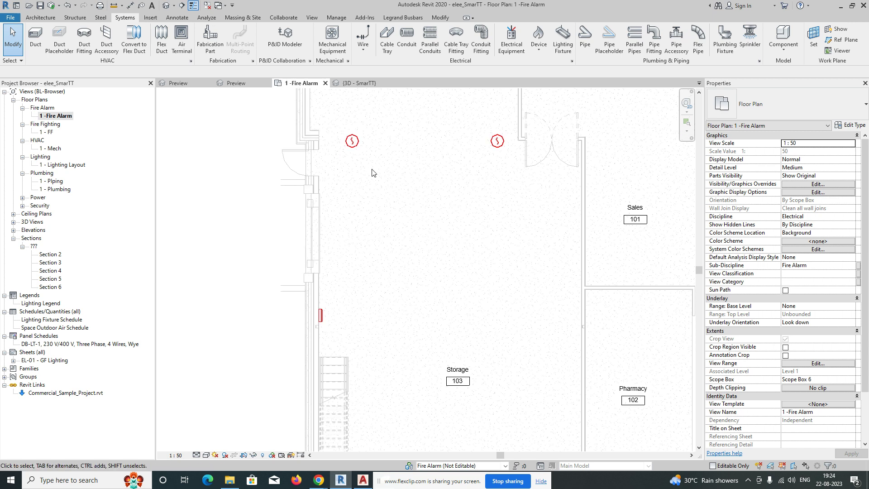
Draw a detail-line circle with a radius of 8000 mm centred on the original smoke detector.
{"action": "middle_click_drag", "start_coordinate": [356, 145], "coordinate": [369, 241]}
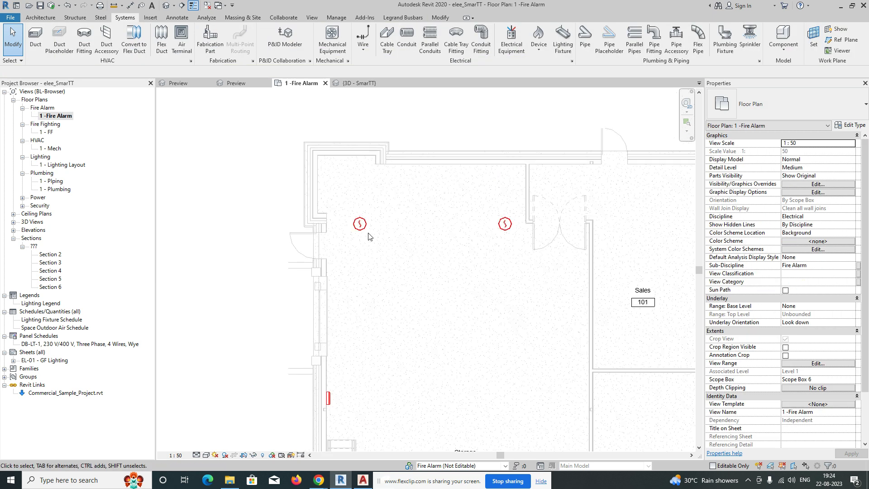
{"action": "key", "text": "l"}
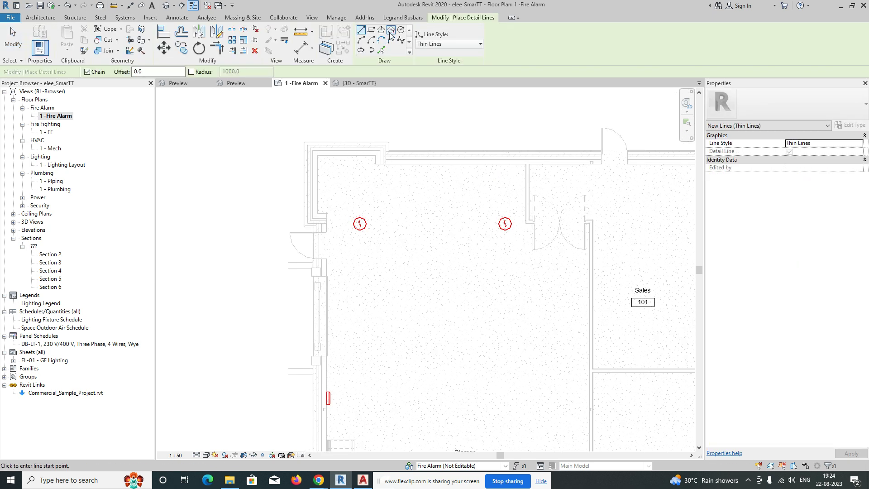
{"action": "left_click", "coordinate": [360, 224]}
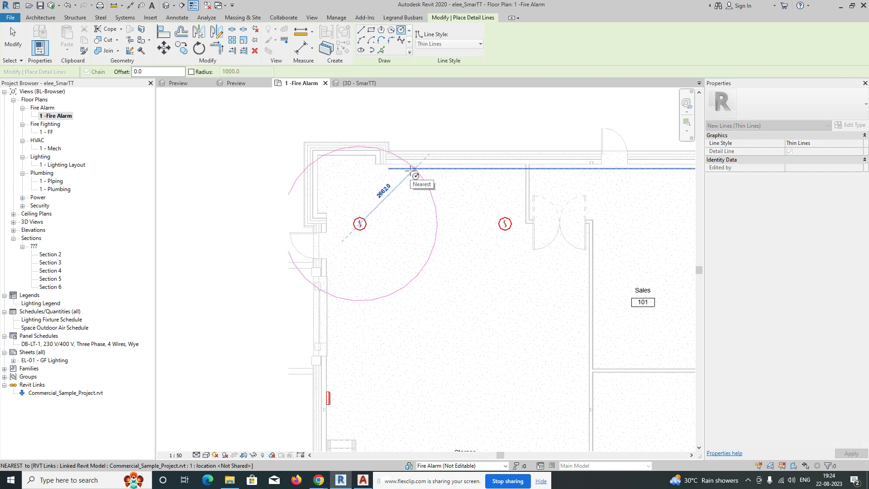
{"action": "type", "text": "8"}
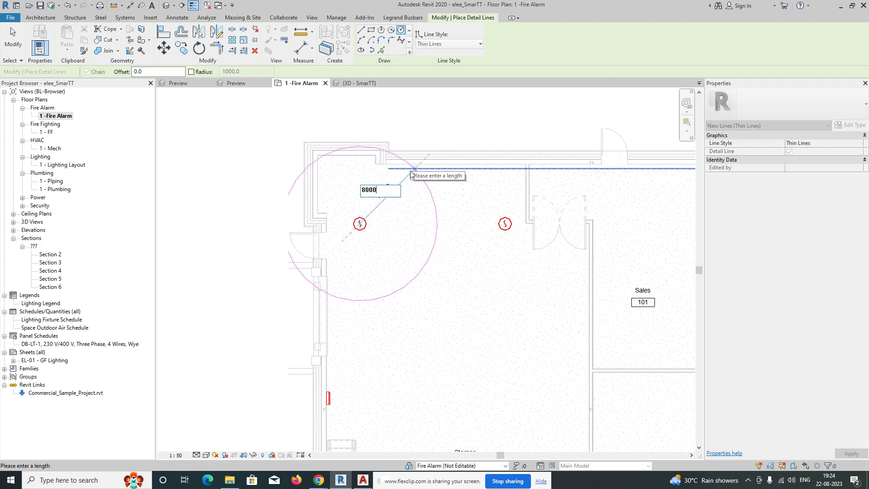
{"action": "type", "text": "000"}
{"action": "key", "text": "Return"}
{"action": "scroll", "coordinate": [444, 259], "scroll_direction": "down", "scroll_amount": 3}
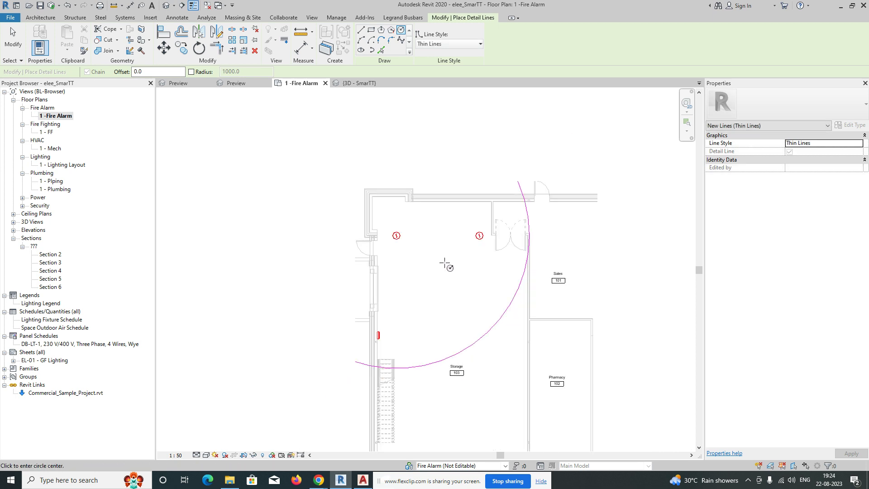
{"action": "key", "text": "Escape"}
{"action": "key", "text": "Escape"}
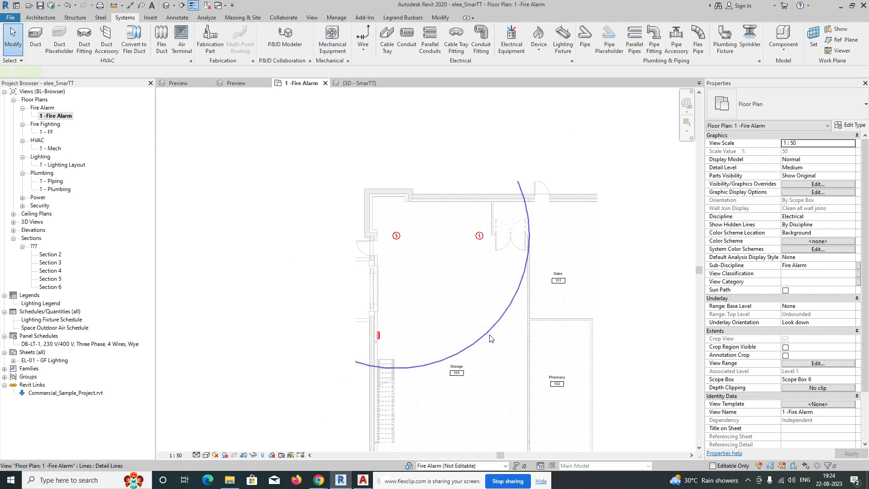
Set the radius of the circle around the original smoke detector to 4000 mm.
{"action": "left_click", "coordinate": [491, 337]}
{"action": "left_click", "coordinate": [464, 223]}
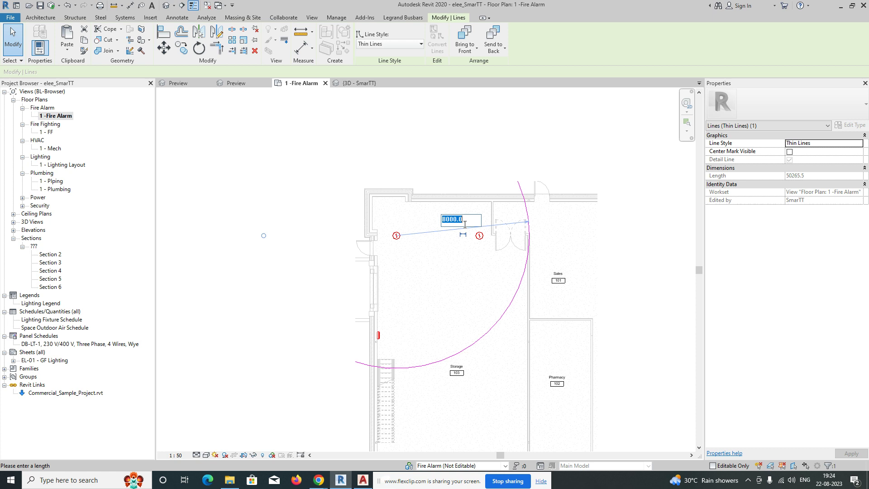
{"action": "type", "text": "4000"}
{"action": "key", "text": "Return"}
{"action": "key", "text": "Escape"}
Copy the coverage circle from the original smoke detector's centre to the second detector's centre.
{"action": "left_click", "coordinate": [438, 295]}
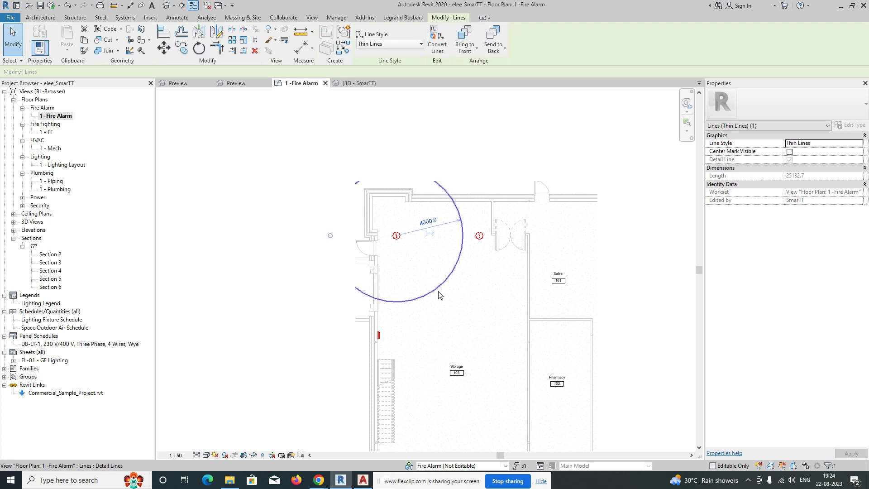
{"action": "key", "text": "c"}
{"action": "key", "text": "o"}
{"action": "left_click", "coordinate": [397, 236]}
{"action": "left_click", "coordinate": [479, 236]}
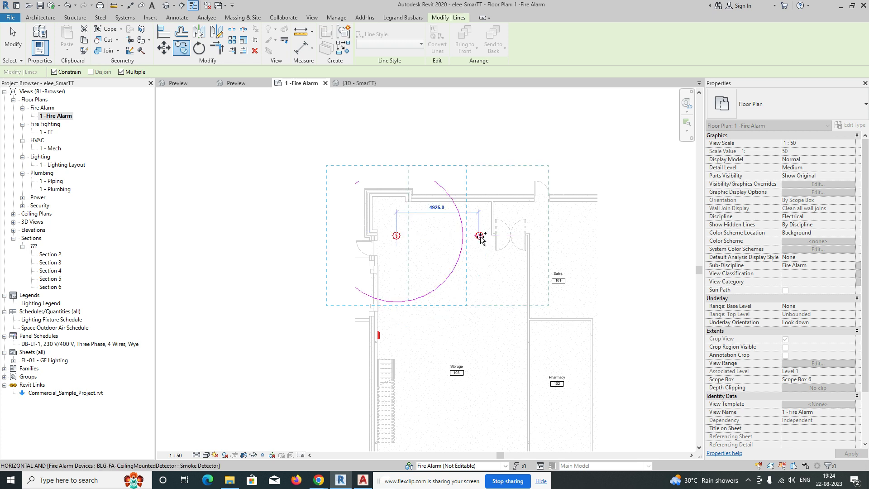
{"action": "key", "text": "Escape"}
Copy the second detector's coverage circle about 3700 mm straight down into the Storage room.
{"action": "left_click", "coordinate": [487, 301]}
{"action": "key", "text": "c"}
{"action": "key", "text": "o"}
{"action": "left_click", "coordinate": [480, 236]}
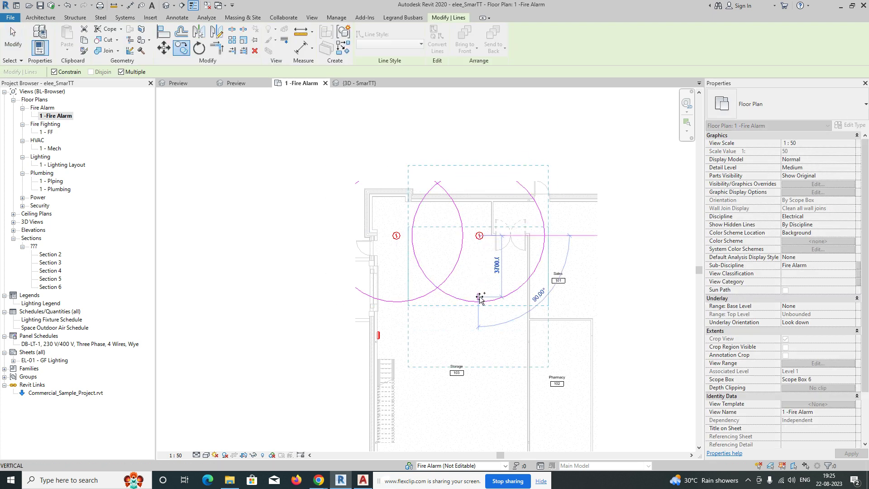
{"action": "left_click", "coordinate": [480, 299]}
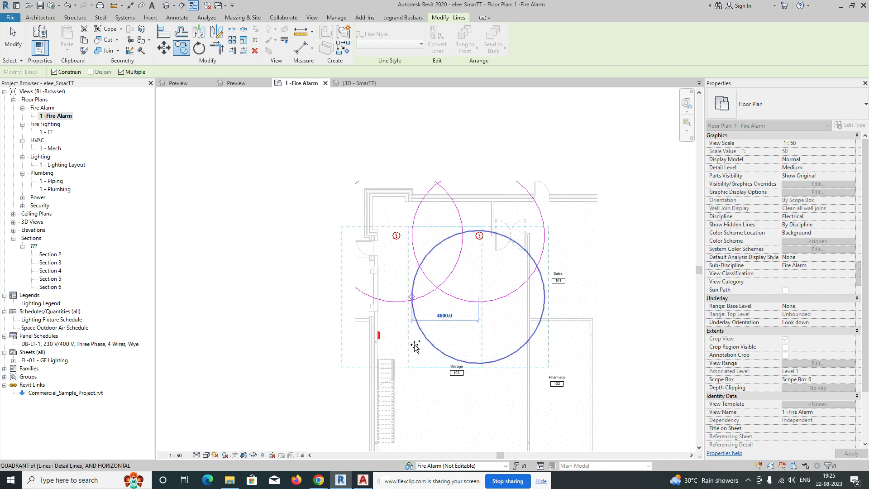
{"action": "key", "text": "Escape"}
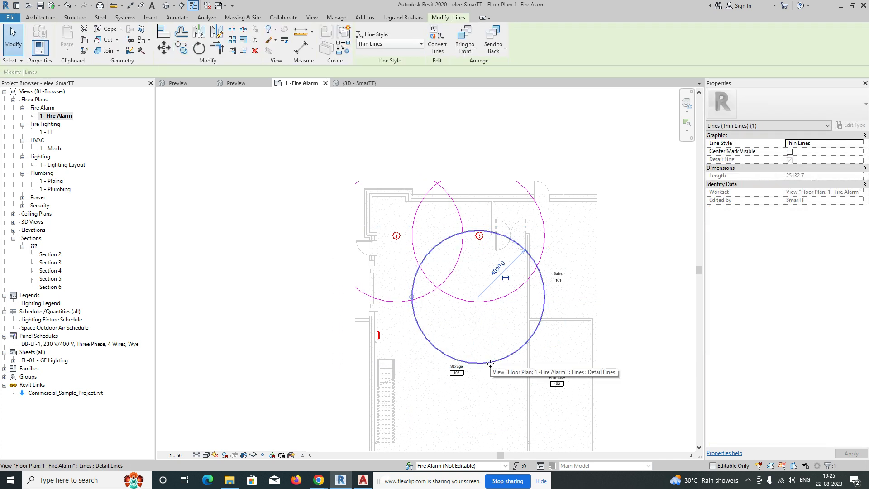
Nudge the lower coverage circle down until its edge sits near the lower crossing of the two upper circles.
{"action": "key", "text": "Down"}
{"action": "key", "text": "Down"}
{"action": "key", "text": "Down"}
{"action": "key", "text": "Down"}
{"action": "key", "text": "Down"}
{"action": "key", "text": "Down"}
{"action": "key", "text": "Down"}
{"action": "key", "text": "Down"}
{"action": "key", "text": "Down"}
{"action": "key", "text": "Down"}
{"action": "key", "text": "Down"}
{"action": "key", "text": "Down"}
{"action": "key", "text": "Down"}
{"action": "key", "text": "Down"}
{"action": "key", "text": "Down"}
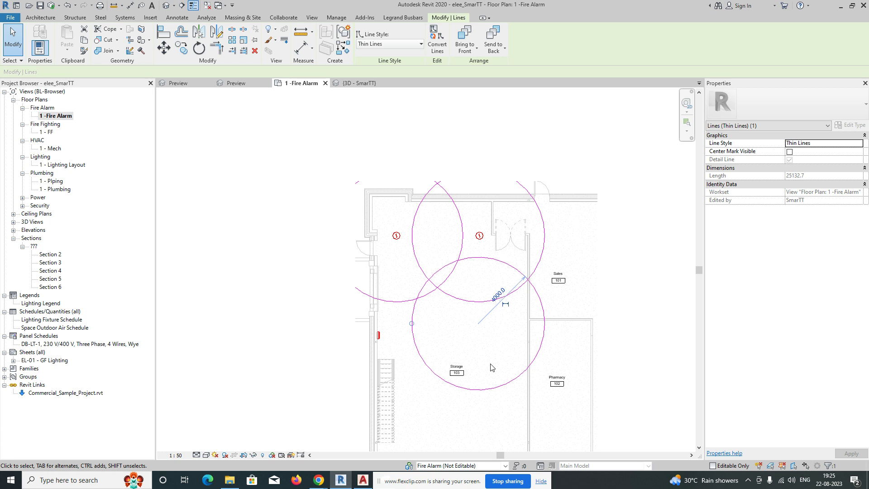
{"action": "key", "text": "Down"}
{"action": "key", "text": "Down"}
{"action": "key", "text": "Down"}
{"action": "key", "text": "Down"}
{"action": "key", "text": "Down"}
{"action": "key", "text": "Down"}
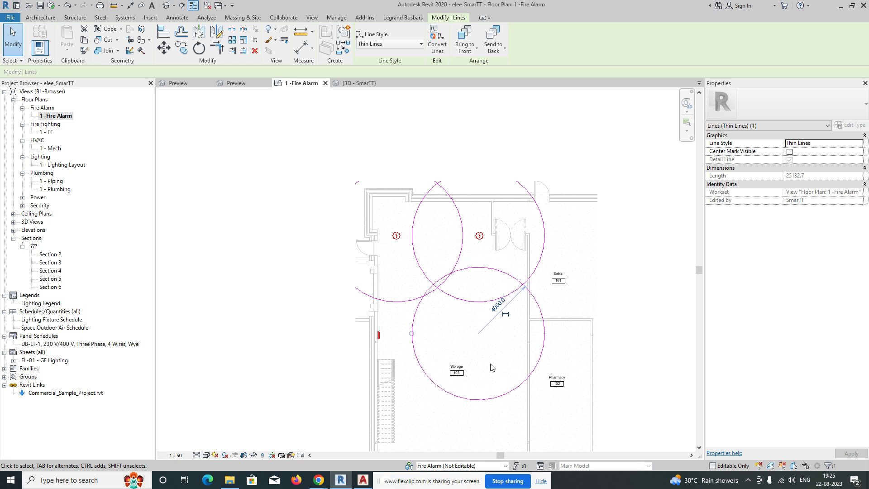
Nudge the lower coverage circle slightly down and copy it horizontally toward the Storage room's stair-side wall.
{"action": "key", "text": "Down"}
{"action": "key", "text": "Escape"}
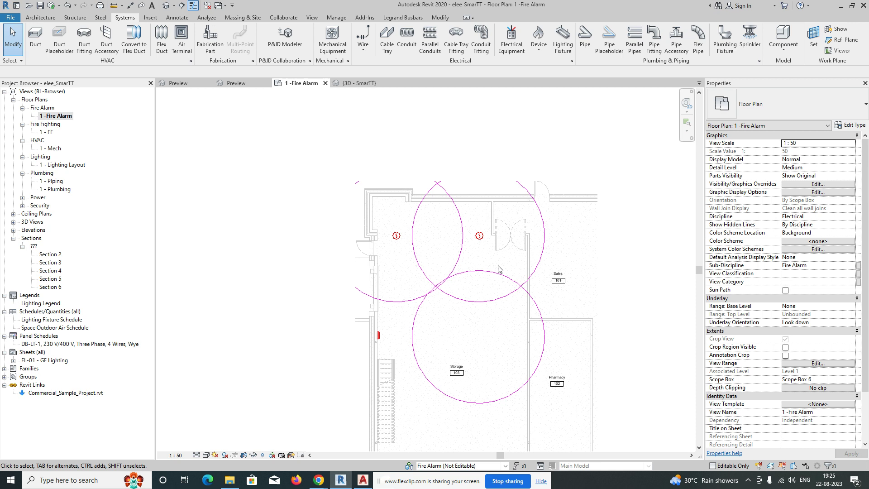
{"action": "scroll", "coordinate": [514, 333], "scroll_direction": "down", "scroll_amount": 2}
{"action": "left_click", "coordinate": [495, 327]}
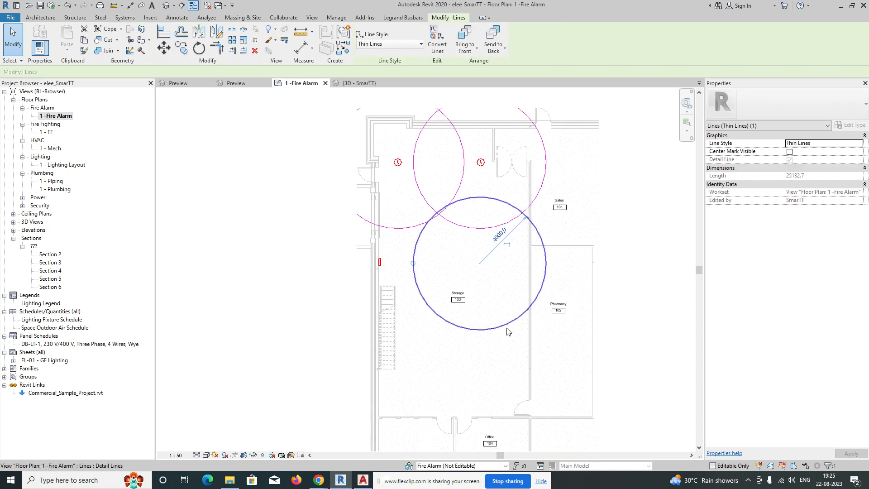
{"action": "key", "text": "m"}
{"action": "key", "text": "v"}
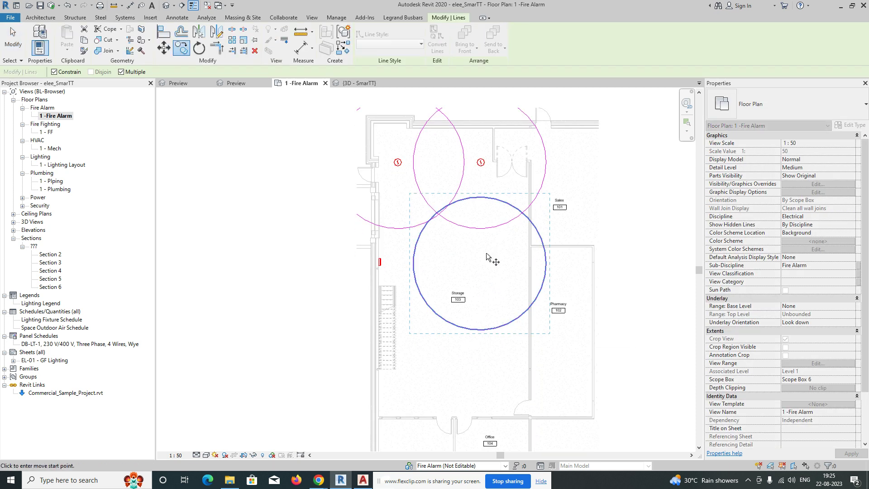
{"action": "scroll", "coordinate": [488, 257], "scroll_direction": "down", "scroll_amount": 2}
{"action": "left_click", "coordinate": [478, 266]}
{"action": "left_click", "coordinate": [446, 268]}
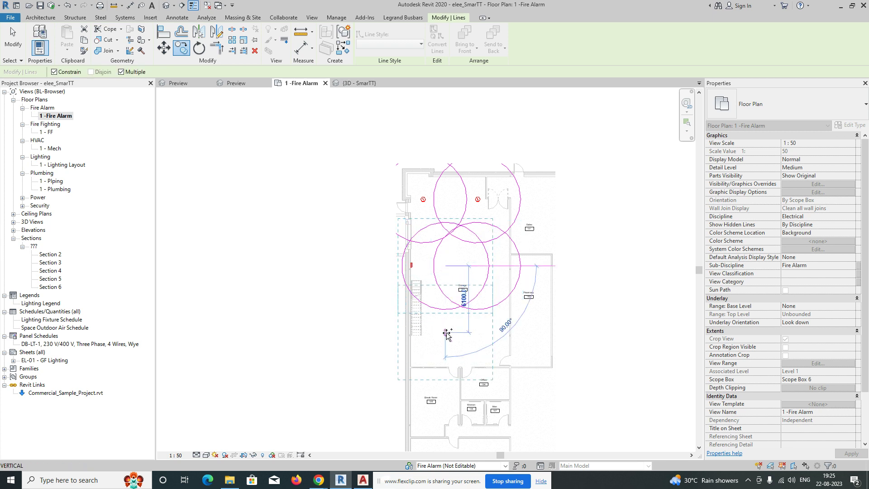
{"action": "key", "text": "Escape"}
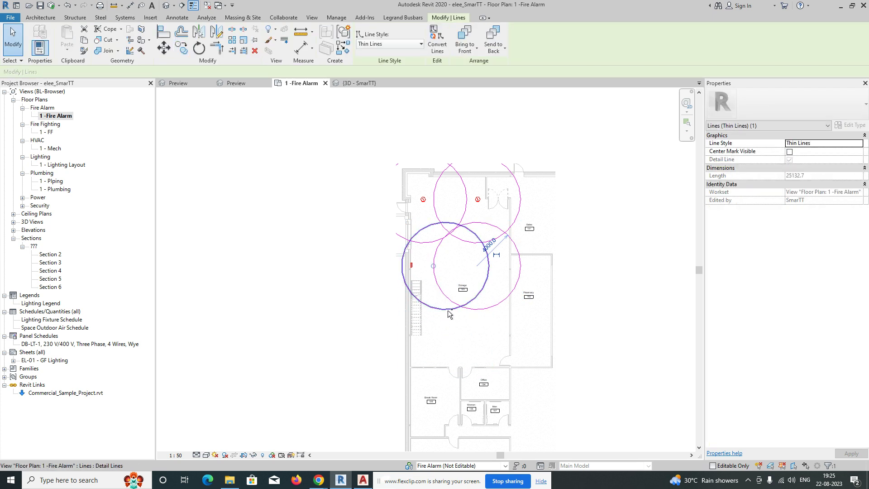
Copy the two lower coverage circles straight down the Storage room to form another overlapping row.
{"action": "key", "text": "c"}
{"action": "key", "text": "o"}
{"action": "left_click", "coordinate": [449, 233]}
{"action": "left_click", "coordinate": [449, 299]}
{"action": "key", "text": "Escape"}
{"action": "key", "text": "Escape"}
Copy the upper-left smoke detector to two positions within the Storage room's middle row of coverage circles, one beside each long wall.
{"action": "middle_click_drag", "start_coordinate": [495, 349], "coordinate": [410, 378]}
{"action": "scroll", "coordinate": [397, 274], "scroll_direction": "up", "scroll_amount": 1}
{"action": "scroll", "coordinate": [371, 196], "scroll_direction": "up", "scroll_amount": 3}
{"action": "left_click", "coordinate": [369, 197]}
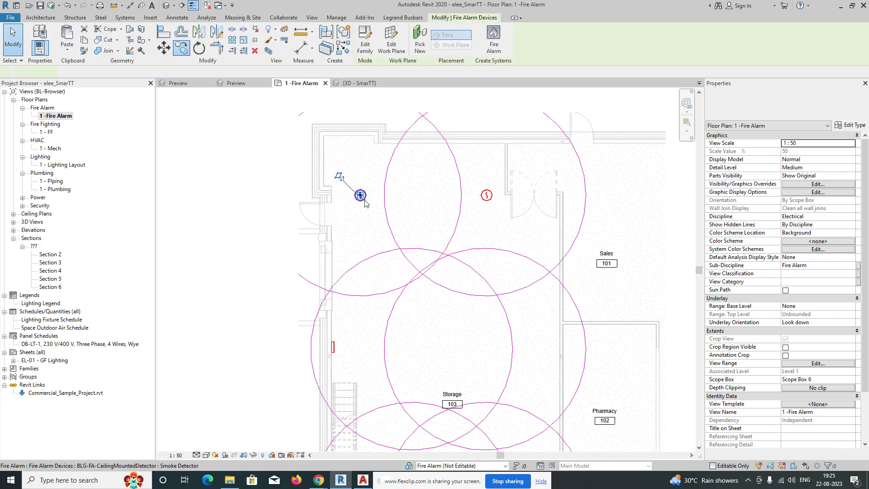
{"action": "key", "text": "c"}
{"action": "key", "text": "o"}
{"action": "left_click", "coordinate": [362, 195]}
{"action": "middle_click_drag", "start_coordinate": [376, 368], "coordinate": [378, 291]}
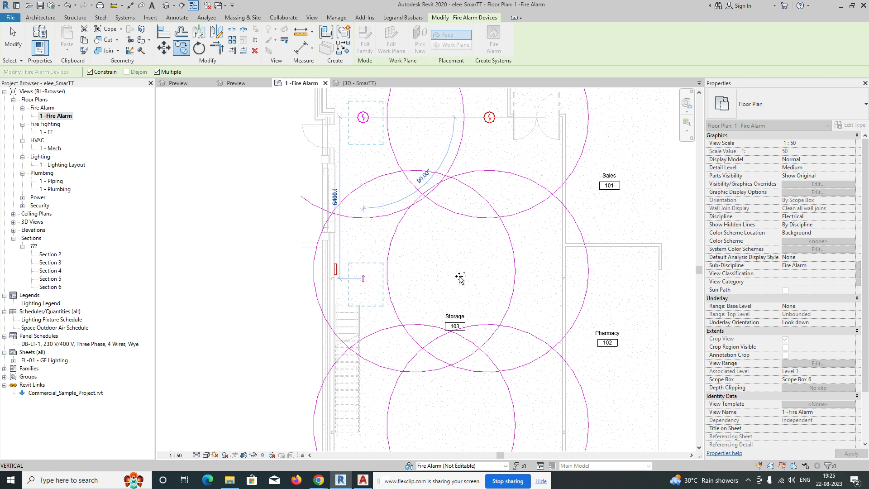
{"action": "left_click", "coordinate": [365, 274]}
{"action": "left_click", "coordinate": [515, 281]}
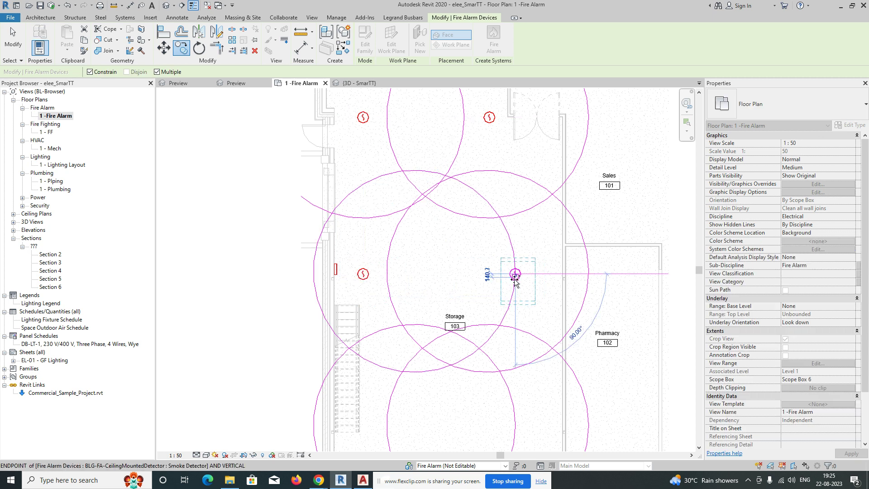
{"action": "key", "text": "Escape"}
{"action": "key", "text": "Escape"}
Delete all the smoke detector coverage circles from the floor plan.
{"action": "left_click", "coordinate": [509, 311]}
{"action": "right_click", "coordinate": [509, 311]}
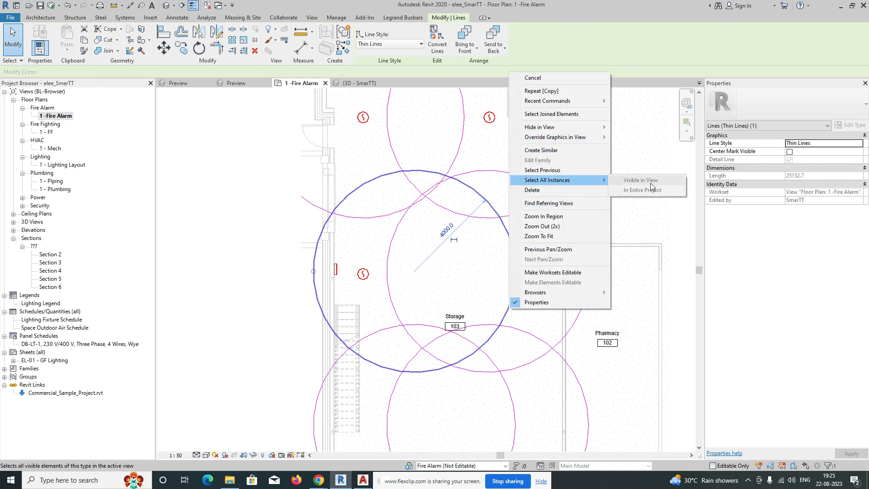
{"action": "left_click", "coordinate": [472, 236]}
{"action": "key", "text": "Delete"}
{"action": "left_click", "coordinate": [506, 227]}
{"action": "key", "text": "Delete"}
{"action": "left_click", "coordinate": [447, 209]}
{"action": "key", "text": "Delete"}
{"action": "left_click", "coordinate": [435, 193]}
{"action": "key", "text": "Delete"}
{"action": "left_click", "coordinate": [457, 176]}
{"action": "key", "text": "Delete"}
{"action": "left_click", "coordinate": [480, 348]}
{"action": "key", "text": "Delete"}
{"action": "left_click", "coordinate": [497, 324]}
{"action": "key", "text": "Delete"}
Copy the second-row pair of Storage room smoke detectors 4000 mm straight down.
{"action": "scroll", "coordinate": [493, 324], "scroll_direction": "down", "scroll_amount": 1}
{"action": "middle_click_drag", "start_coordinate": [492, 351], "coordinate": [476, 263]}
{"action": "middle_click_drag", "start_coordinate": [432, 225], "coordinate": [426, 277]}
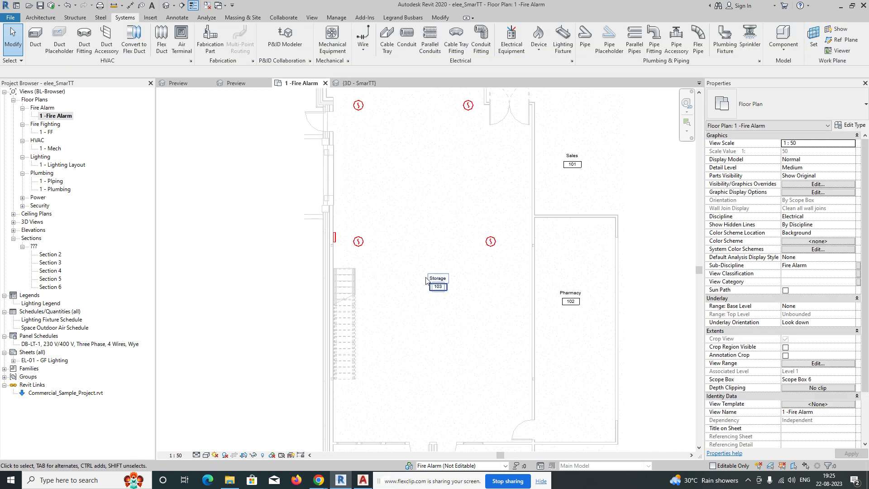
{"action": "left_click", "coordinate": [359, 245]}
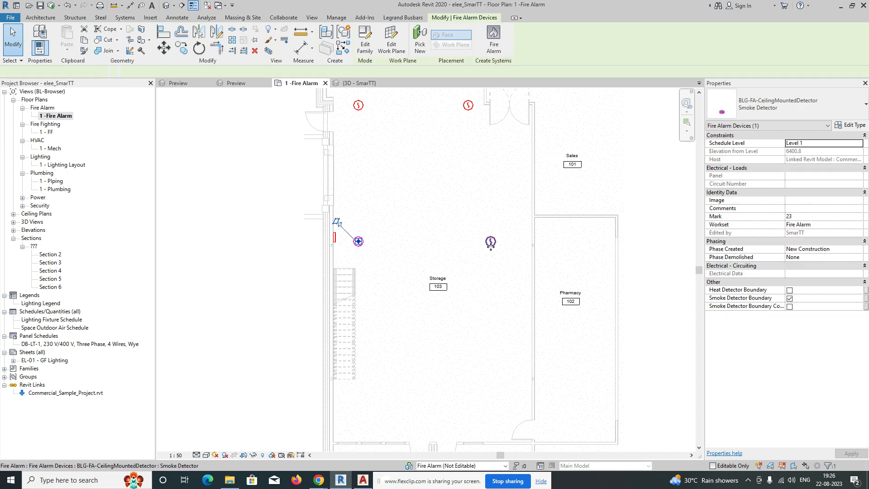
{"action": "left_click", "coordinate": [490, 241], "text": "ctrl"}
{"action": "key", "text": "c"}
{"action": "key", "text": "o"}
{"action": "left_click", "coordinate": [491, 241]}
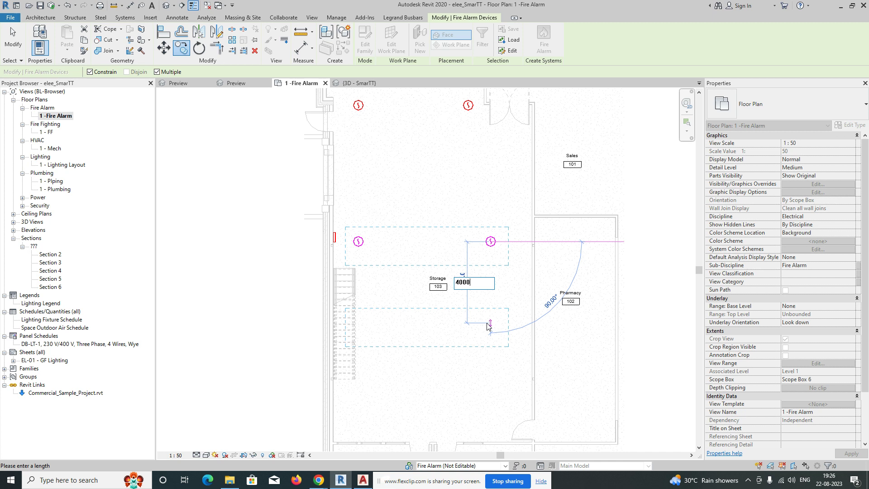
{"action": "key", "text": "Return"}
{"action": "key", "text": "Escape"}
{"action": "key", "text": "Escape"}
Nudge the lower-left smoke detector right, farther from the stairs in the Storage room.
{"action": "left_click_drag", "start_coordinate": [276, 295], "coordinate": [412, 369]}
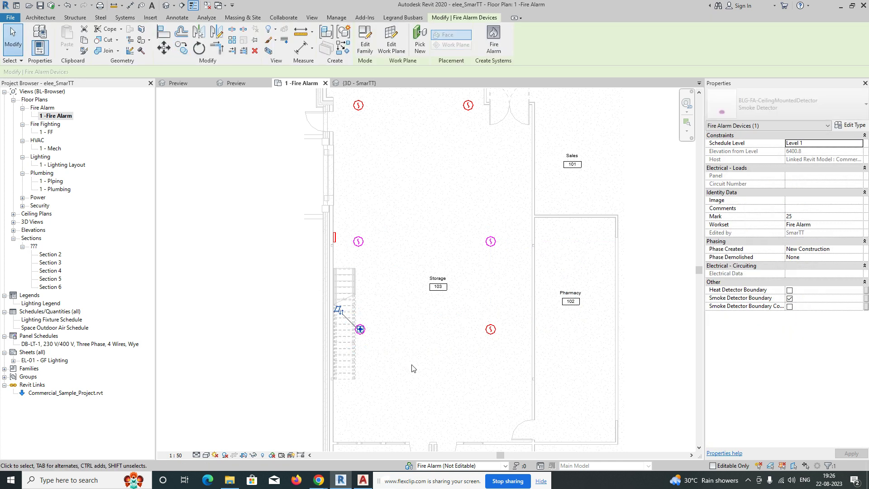
{"action": "key", "text": "Right"}
{"action": "key", "text": "Right"}
{"action": "key", "text": "Escape"}
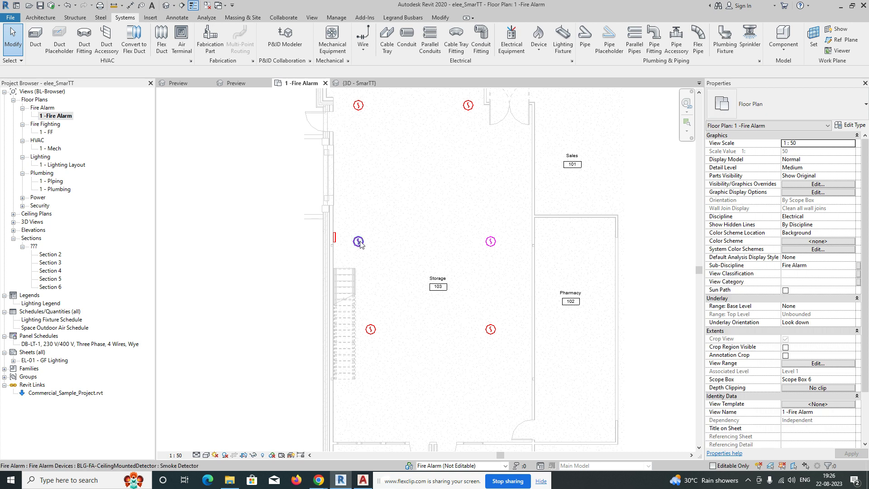
Nudge the second-row pair of Storage room smoke detectors slightly upward.
{"action": "left_click", "coordinate": [359, 242]}
{"action": "left_click", "coordinate": [490, 241], "text": "ctrl"}
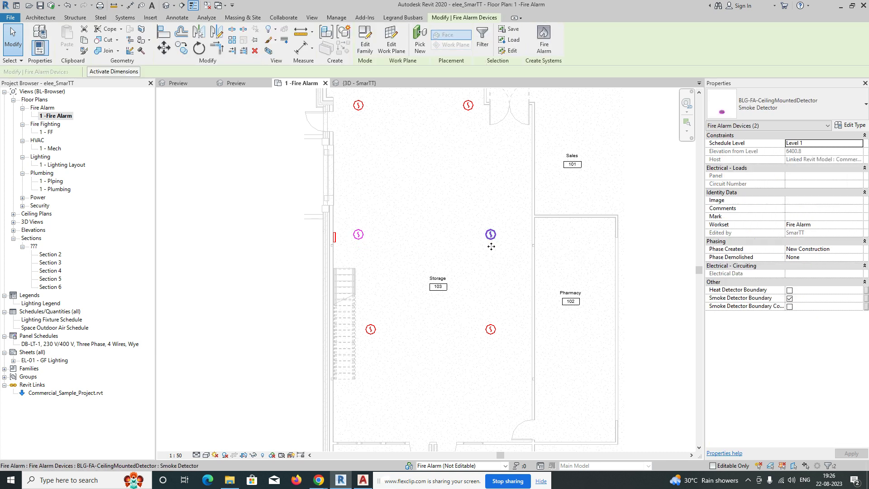
{"action": "key", "text": "Escape"}
Copy the lowest pair of smoke detectors straight down, close to the wall above the Break Room and Office.
{"action": "middle_click_drag", "start_coordinate": [497, 248], "coordinate": [478, 153]}
{"action": "left_click_drag", "start_coordinate": [266, 217], "coordinate": [489, 269]}
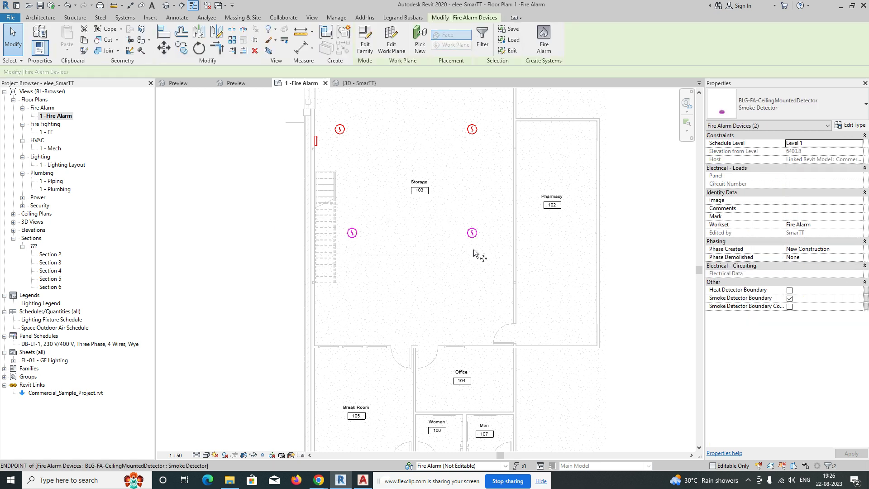
{"action": "key", "text": "m"}
{"action": "key", "text": "v"}
{"action": "left_click", "coordinate": [472, 233]}
{"action": "left_click", "coordinate": [475, 320]}
{"action": "key", "text": "Escape"}
{"action": "mouse_move", "coordinate": [448, 304]}
{"action": "middle_mouse_down"}
{"action": "mouse_move", "coordinate": [456, 297]}
{"action": "mouse_move", "coordinate": [434, 295]}
{"action": "middle_mouse_up"}
{"action": "left_click", "coordinate": [407, 253]}
{"action": "left_click_drag", "start_coordinate": [413, 253], "coordinate": [480, 196]}
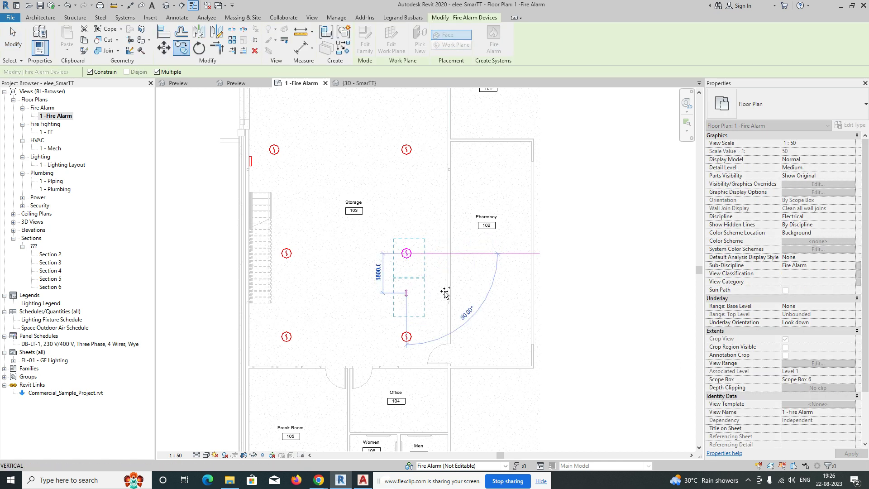
{"action": "key", "text": "Escape"}
{"action": "key", "text": "Escape"}
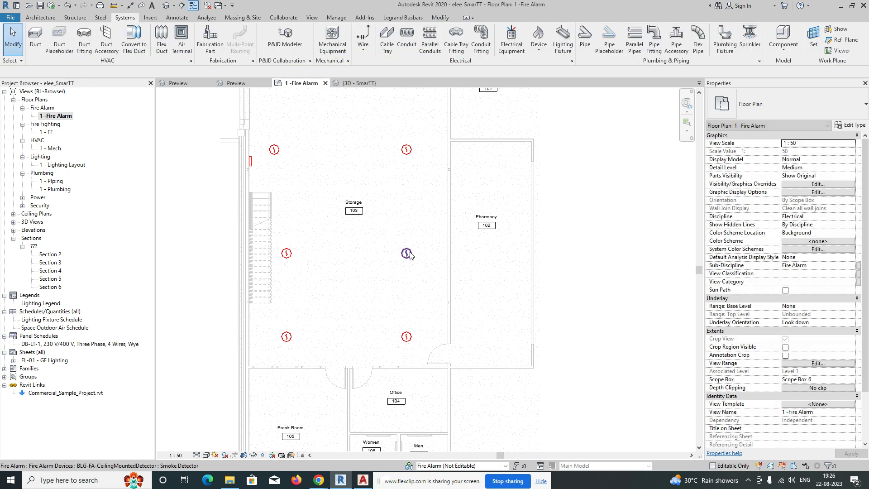
{"action": "left_click", "coordinate": [409, 254]}
{"action": "key", "text": "c"}
{"action": "key", "text": "s"}
{"action": "key", "text": "Escape"}
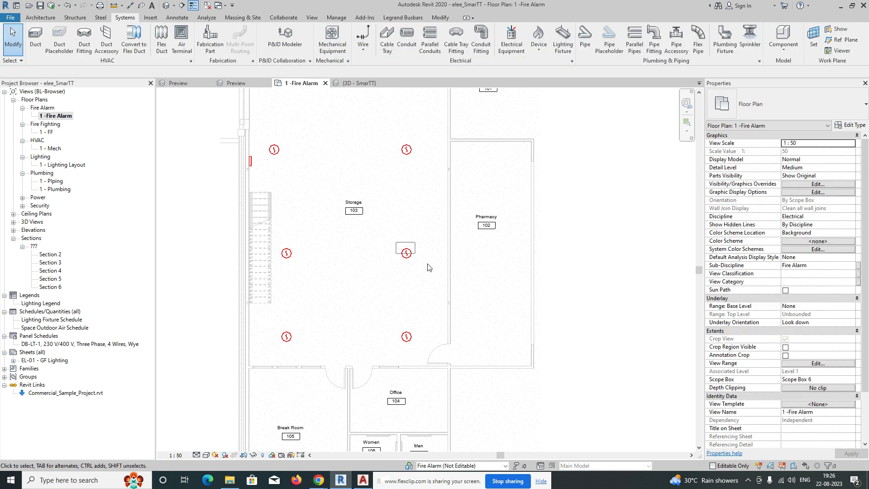
Copy the third-row right smoke detector from Storage horizontally into the Pharmacy and shift the copy down toward the door.
{"action": "left_click", "coordinate": [406, 253]}
{"action": "key", "text": "m"}
{"action": "key", "text": "v"}
{"action": "left_click", "coordinate": [406, 253]}
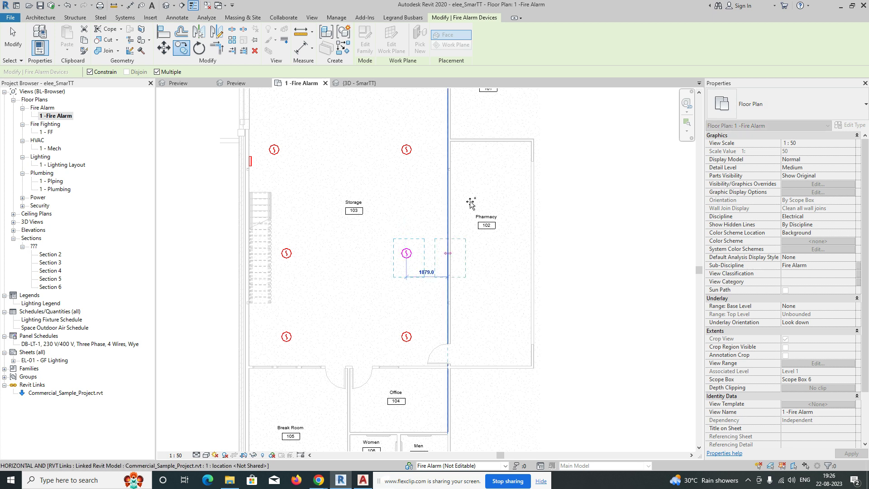
{"action": "left_click", "coordinate": [493, 272]}
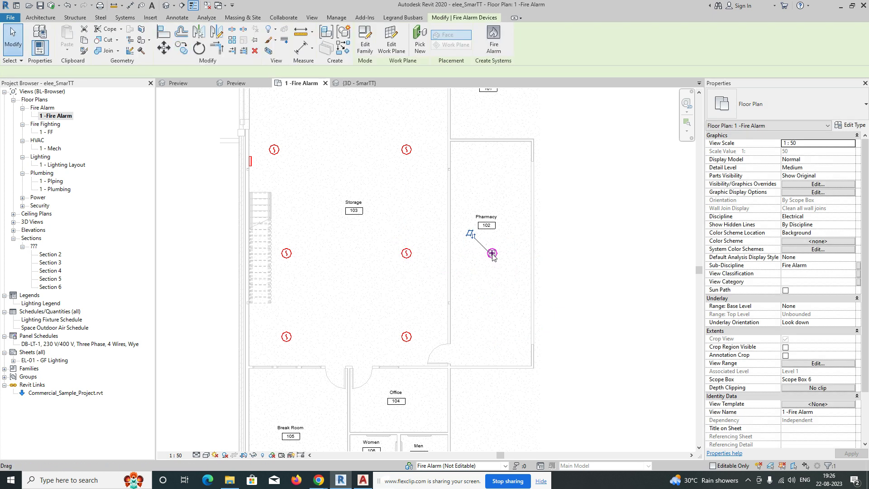
{"action": "left_click_drag", "start_coordinate": [489, 301], "coordinate": [493, 307]}
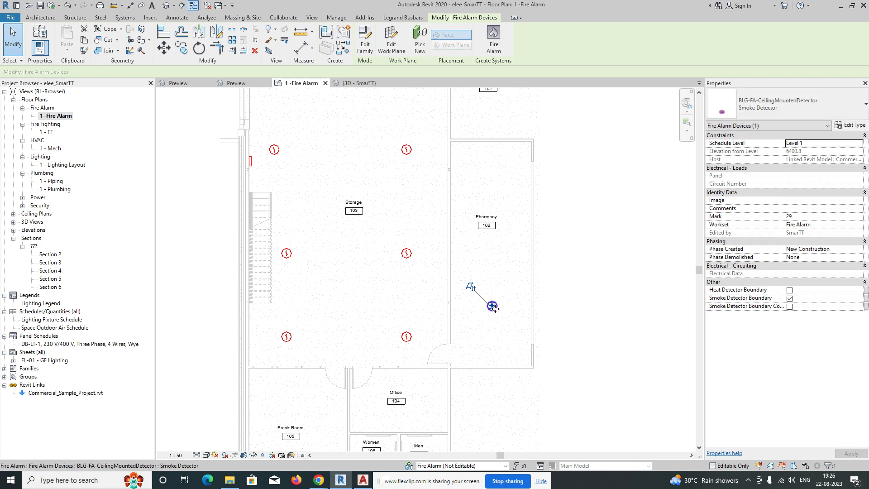
Copy the Pharmacy smoke detector 5000 mm straight up within the room.
{"action": "key", "text": "c"}
{"action": "left_click", "coordinate": [492, 307]}
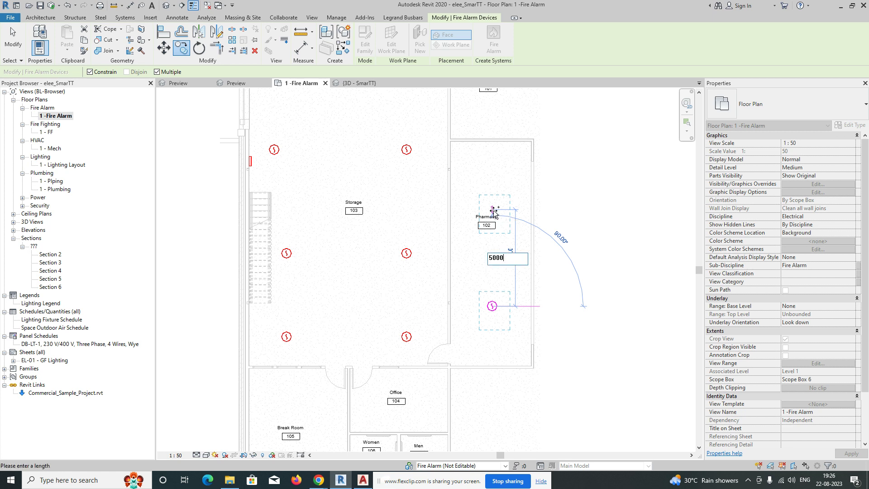
{"action": "type", "text": "5000"}
{"action": "key", "text": "Return"}
{"action": "key", "text": "Escape"}
Create a similar ceiling-mounted smoke detector from the Storage room's lower-left one, placed on a face in the Break Room.
{"action": "middle_click_drag", "start_coordinate": [475, 296], "coordinate": [525, 276]}
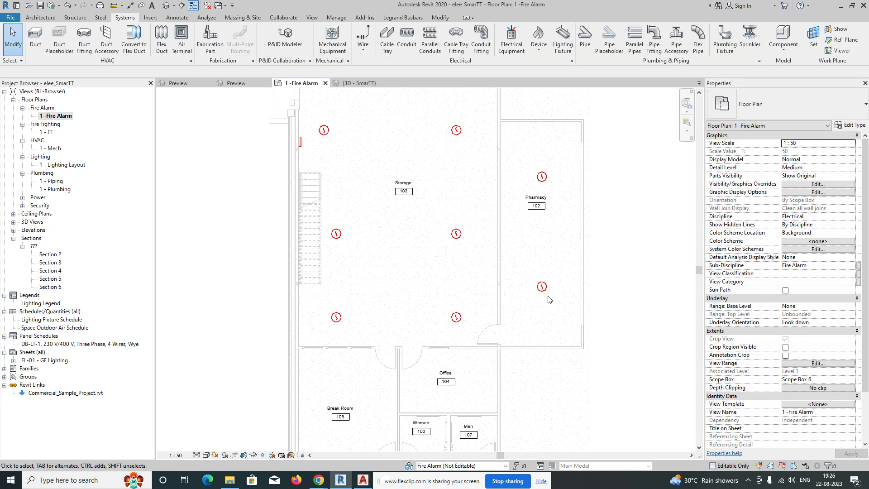
{"action": "left_click", "coordinate": [542, 286]}
{"action": "left_click", "coordinate": [336, 318]}
{"action": "middle_click_drag", "start_coordinate": [342, 332], "coordinate": [361, 248]}
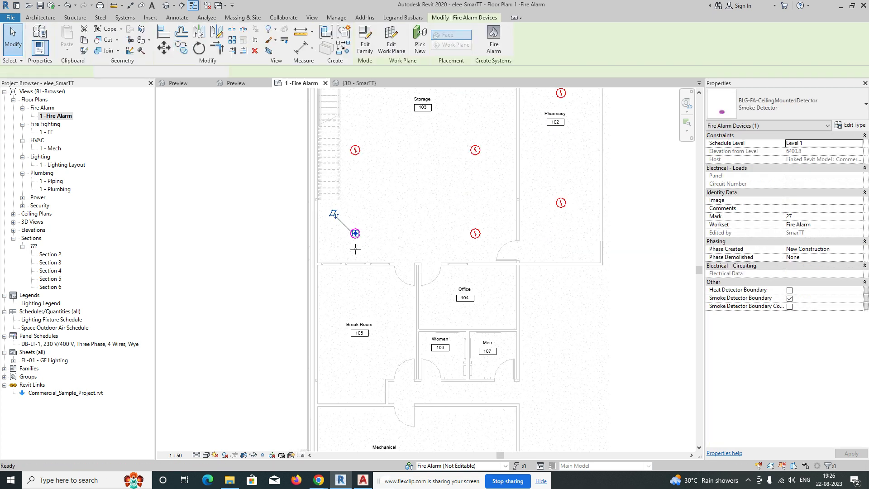
{"action": "left_click", "coordinate": [360, 249]}
{"action": "left_click", "coordinate": [355, 233]}
{"action": "right_click", "coordinate": [354, 239]}
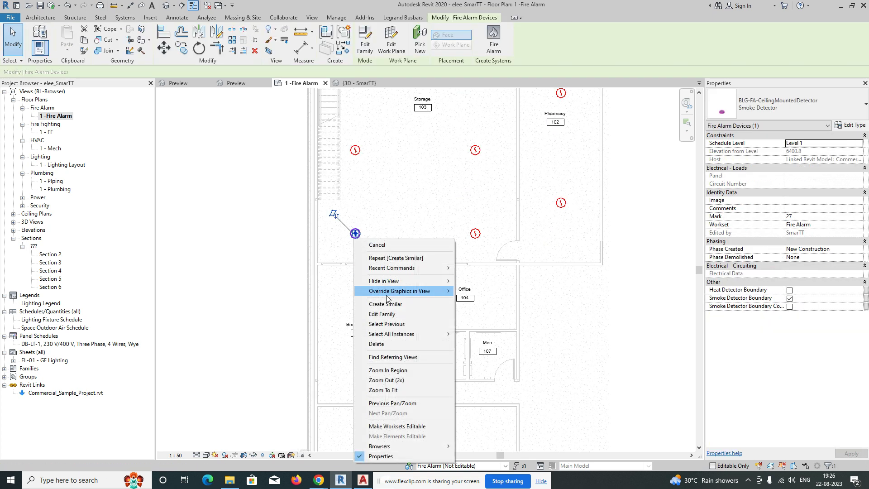
{"action": "left_click", "coordinate": [392, 308]}
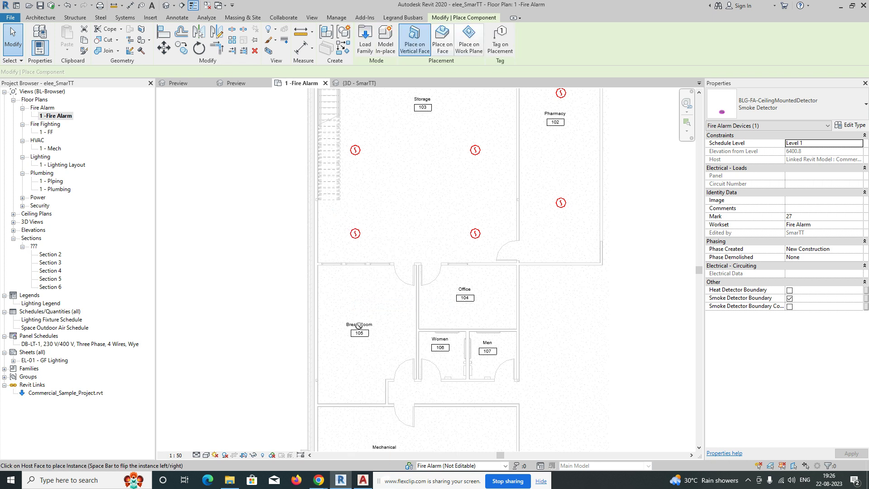
{"action": "scroll", "coordinate": [361, 323], "scroll_direction": "up", "scroll_amount": 2}
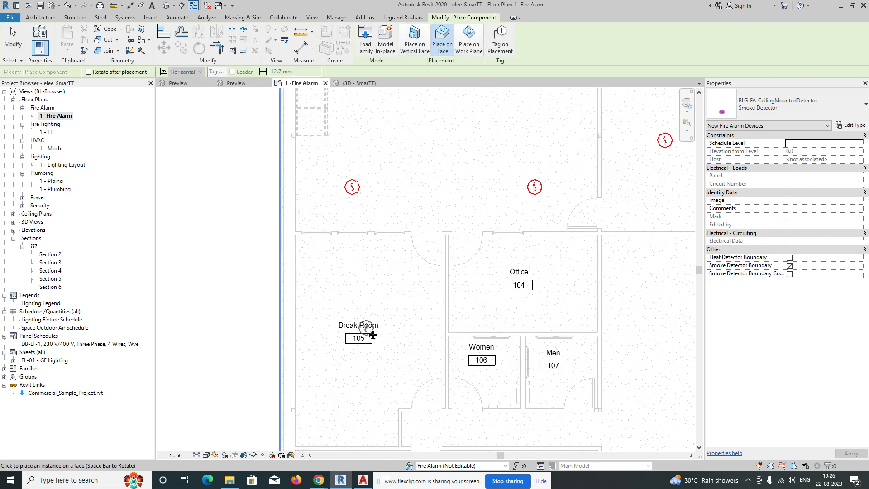
{"action": "middle_click_drag", "start_coordinate": [373, 334], "coordinate": [355, 242]}
{"action": "left_click", "coordinate": [356, 236]}
{"action": "key", "text": "Escape"}
{"action": "key", "text": "Escape"}
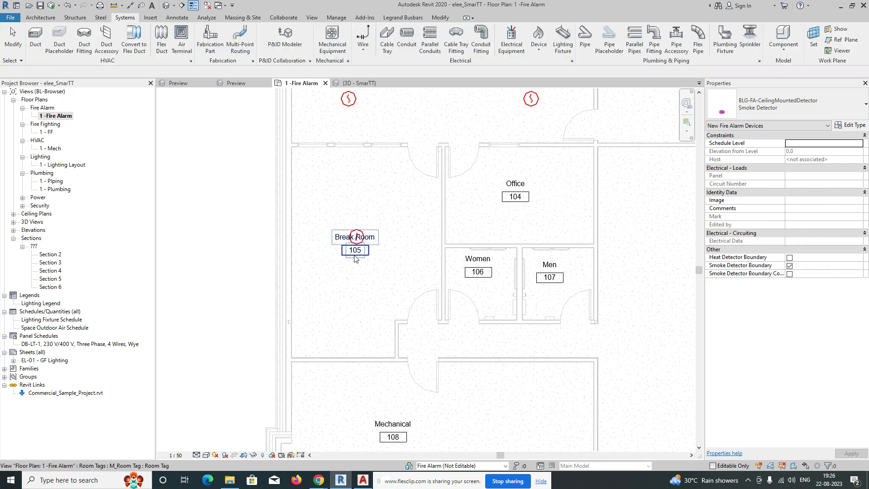
Move the Break Room tag down so it sits below the new smoke detector.
{"action": "left_click", "coordinate": [356, 254]}
{"action": "left_click_drag", "start_coordinate": [355, 285], "coordinate": [354, 282]}
{"action": "left_click", "coordinate": [243, 218]}
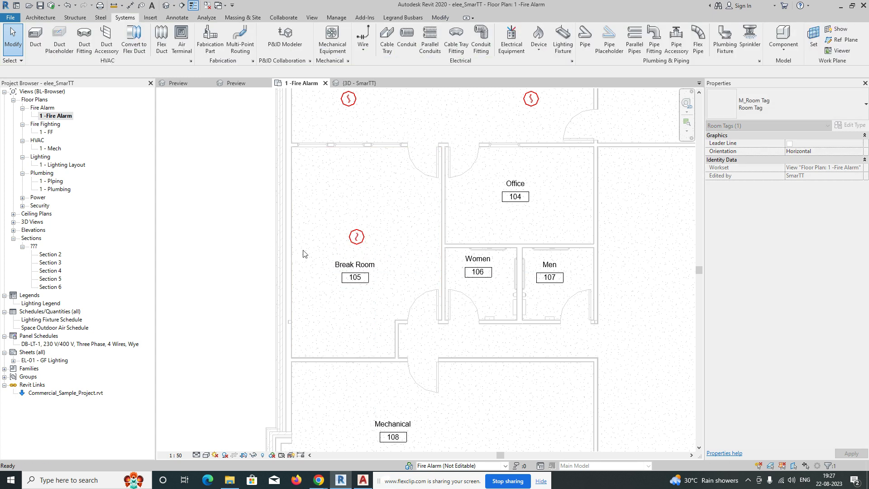
Isolate the Break Room detector in a 3D selection box and extend the box upward past the ceiling.
{"action": "left_click_drag", "start_coordinate": [222, 201], "coordinate": [433, 257]}
{"action": "left_click", "coordinate": [268, 50]}
{"action": "scroll", "coordinate": [376, 290], "scroll_direction": "down", "scroll_amount": 3}
{"action": "middle_click_drag", "start_coordinate": [376, 291], "coordinate": [473, 350], "text": "shift"}
{"action": "left_click", "coordinate": [441, 220]}
{"action": "scroll", "coordinate": [476, 281], "scroll_direction": "down", "scroll_amount": 3}
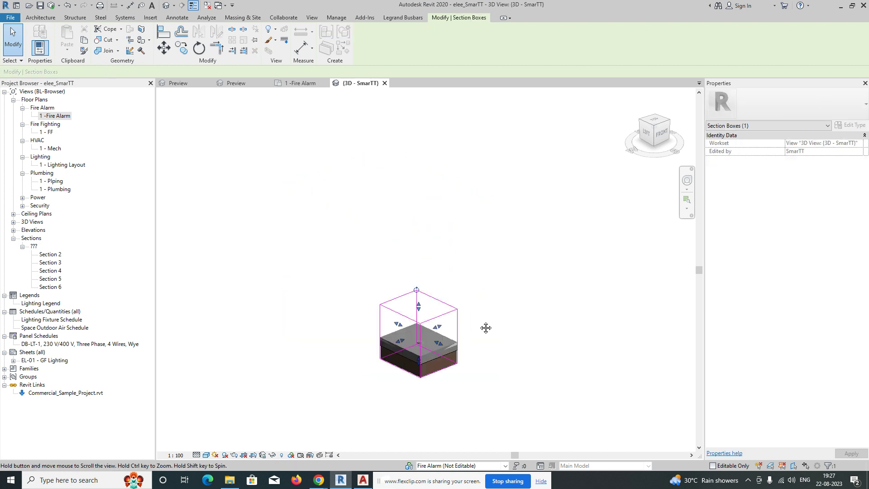
{"action": "left_click_drag", "start_coordinate": [408, 333], "coordinate": [411, 137]}
{"action": "middle_click_drag", "start_coordinate": [448, 253], "coordinate": [522, 344]}
{"action": "left_click", "coordinate": [523, 243]}
Edit the Break Room smoke detector's work plane with Pick a plane, rehosting it on the room's ceiling face.
{"action": "scroll", "coordinate": [455, 245], "scroll_direction": "up", "scroll_amount": 3}
{"action": "left_click", "coordinate": [437, 248]}
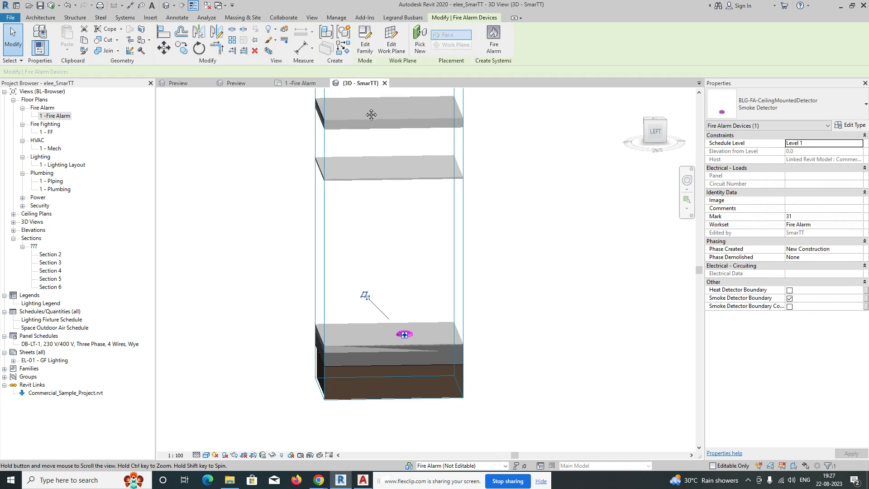
{"action": "left_click", "coordinate": [387, 38]}
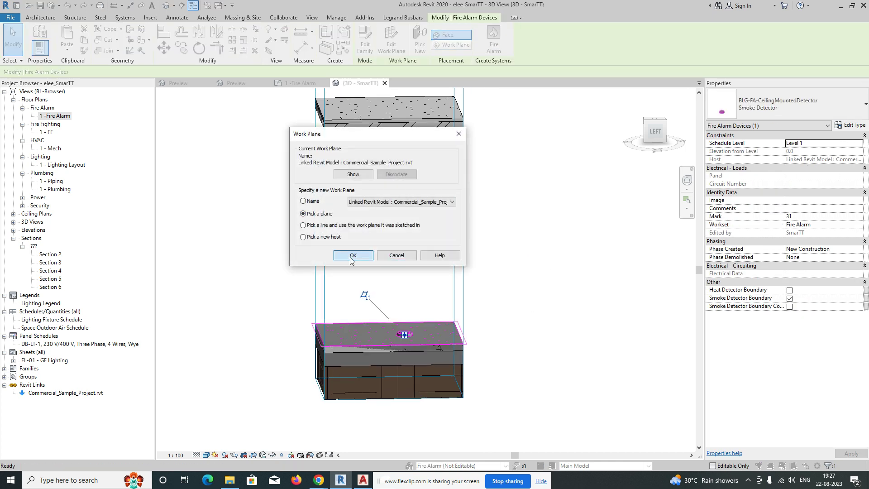
{"action": "left_click", "coordinate": [352, 255]}
{"action": "left_click", "coordinate": [388, 188]}
{"action": "middle_click_drag", "start_coordinate": [412, 221], "coordinate": [450, 246], "text": "shift"}
{"action": "left_click", "coordinate": [367, 132]}
{"action": "scroll", "coordinate": [405, 173], "scroll_direction": "up", "scroll_amount": 3}
Copy the Break Room smoke detector straight down into the Mechanical room on the Fire Alarm floor plan.
{"action": "left_click", "coordinate": [300, 83]}
{"action": "scroll", "coordinate": [374, 202], "scroll_direction": "down", "scroll_amount": 3}
{"action": "scroll", "coordinate": [363, 235], "scroll_direction": "up", "scroll_amount": 2}
{"action": "left_click", "coordinate": [319, 222]}
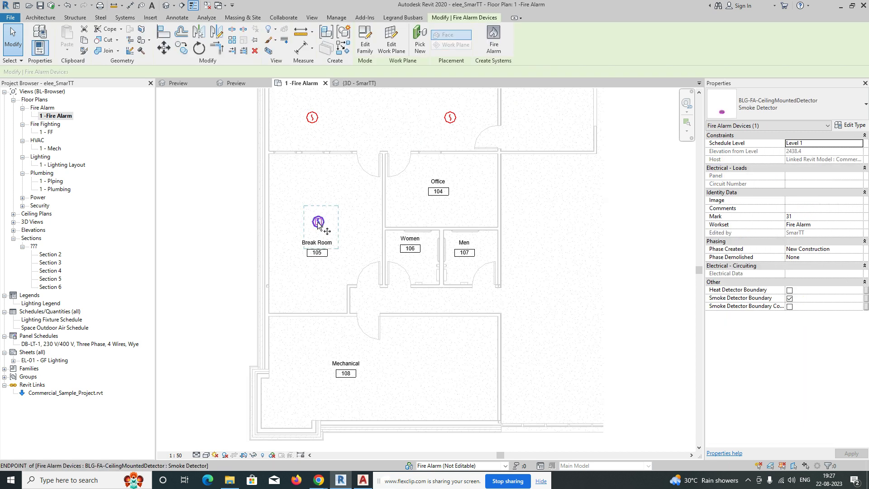
{"action": "key", "text": "c"}
{"action": "key", "text": "o"}
{"action": "left_click", "coordinate": [319, 222]}
{"action": "left_click", "coordinate": [317, 372]}
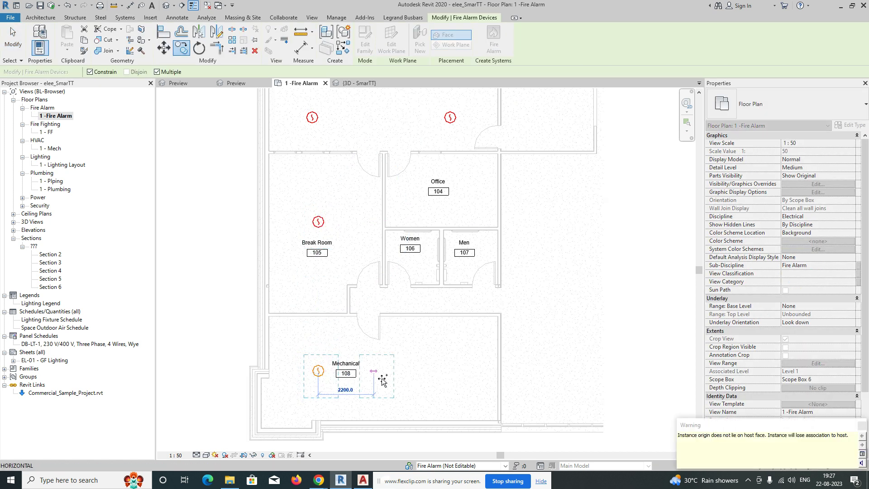
{"action": "key", "text": "Escape"}
{"action": "key", "text": "Escape"}
Isolate the Mechanical room detector in a 3D selection box and extend the box upward past the structure above.
{"action": "left_click_drag", "start_coordinate": [235, 340], "coordinate": [347, 412]}
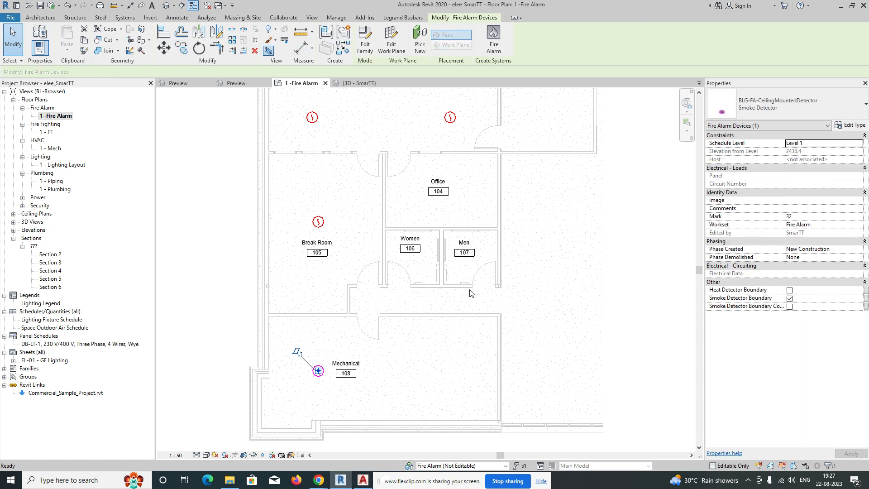
{"action": "key", "text": "b"}
{"action": "key", "text": "x"}
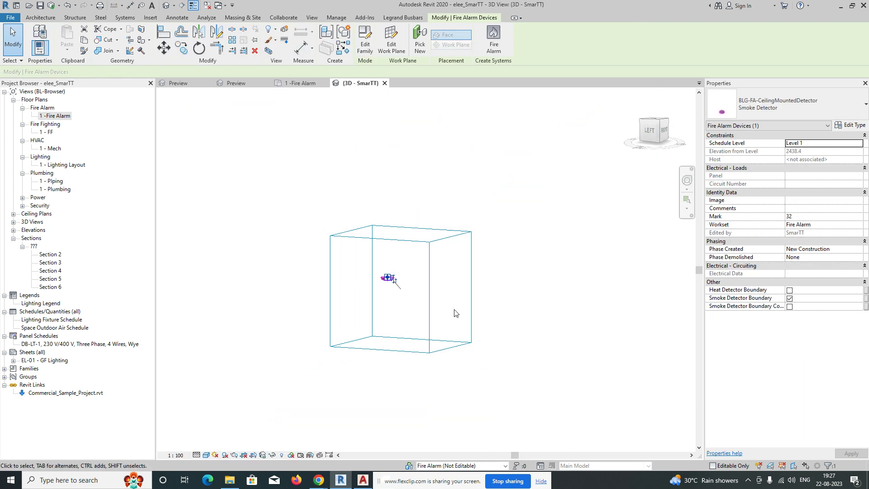
{"action": "left_click", "coordinate": [455, 313]}
{"action": "left_click", "coordinate": [471, 324]}
{"action": "left_click_drag", "start_coordinate": [416, 330], "coordinate": [418, 110]}
{"action": "left_click", "coordinate": [344, 323]}
{"action": "left_click", "coordinate": [396, 349]}
{"action": "left_click", "coordinate": [315, 342]}
{"action": "left_click_drag", "start_coordinate": [446, 380], "coordinate": [446, 379]}
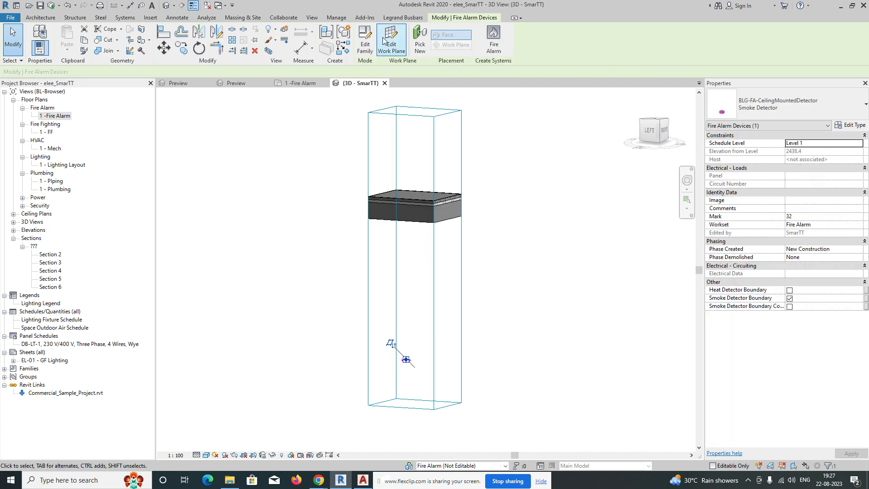
Edit the Mechanical detector's work plane and rehost it on the underside of the structure above.
{"action": "left_click", "coordinate": [390, 343]}
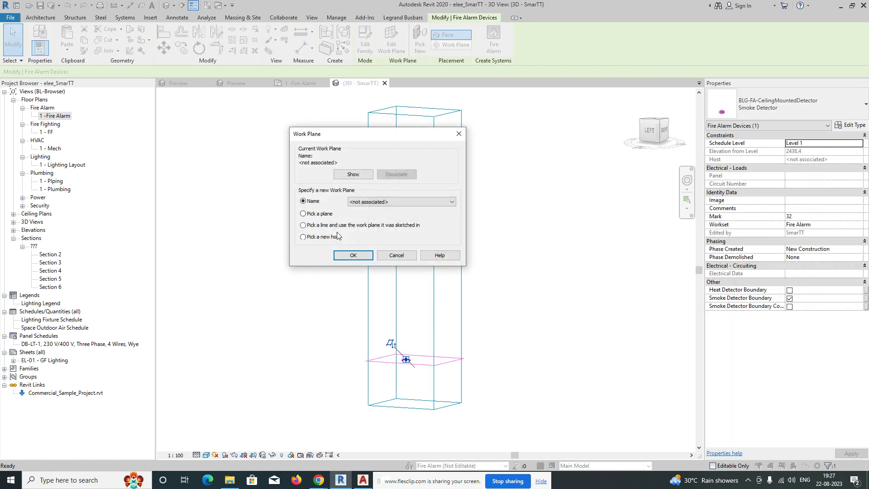
{"action": "left_click", "coordinate": [360, 259]}
{"action": "left_click", "coordinate": [399, 224]}
{"action": "middle_click_drag", "start_coordinate": [415, 250], "coordinate": [398, 176], "text": "shift"}
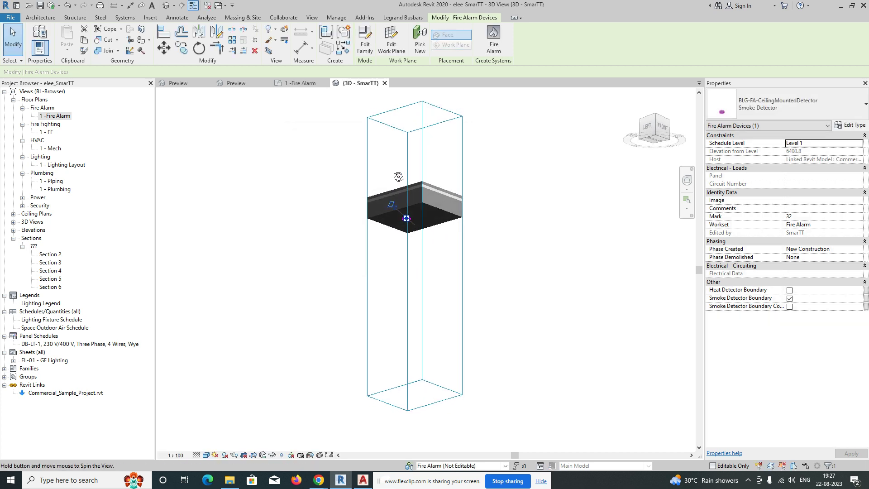
{"action": "key", "text": "Escape"}
{"action": "scroll", "coordinate": [407, 226], "scroll_direction": "up", "scroll_amount": 5}
Copy the Mechanical room detector to the room's right side, with a further copy in the corridor above.
{"action": "left_click", "coordinate": [294, 84]}
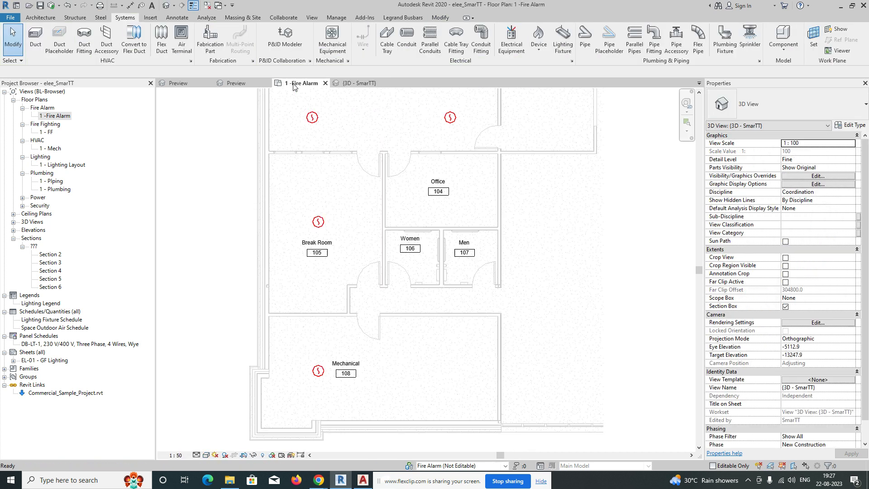
{"action": "left_click", "coordinate": [316, 376]}
{"action": "key", "text": "c"}
{"action": "key", "text": "o"}
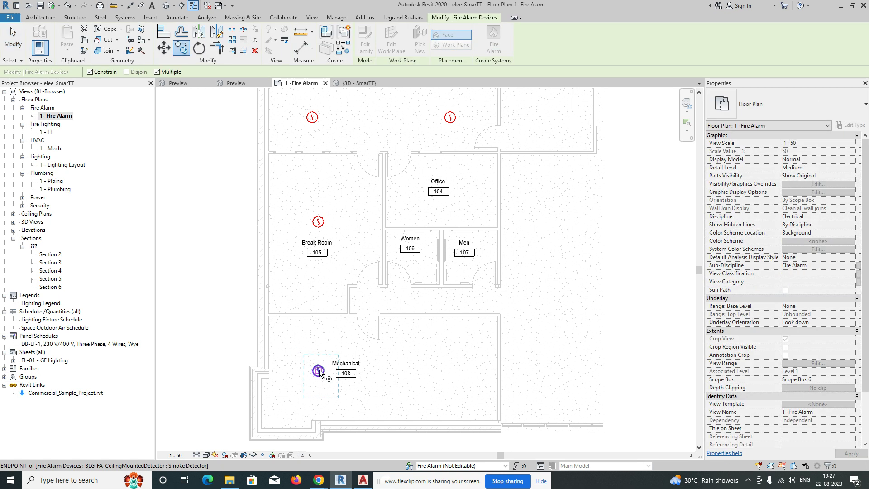
{"action": "left_click", "coordinate": [318, 372]}
{"action": "left_click", "coordinate": [458, 371]}
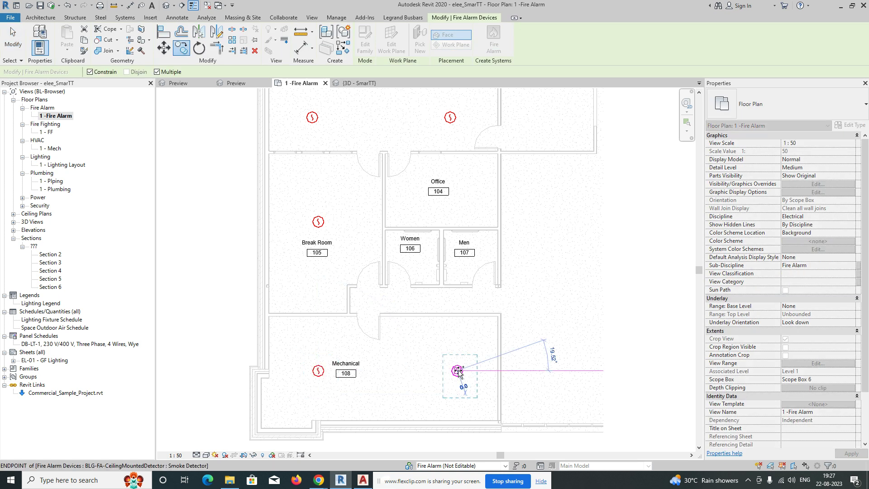
{"action": "left_click", "coordinate": [445, 304]}
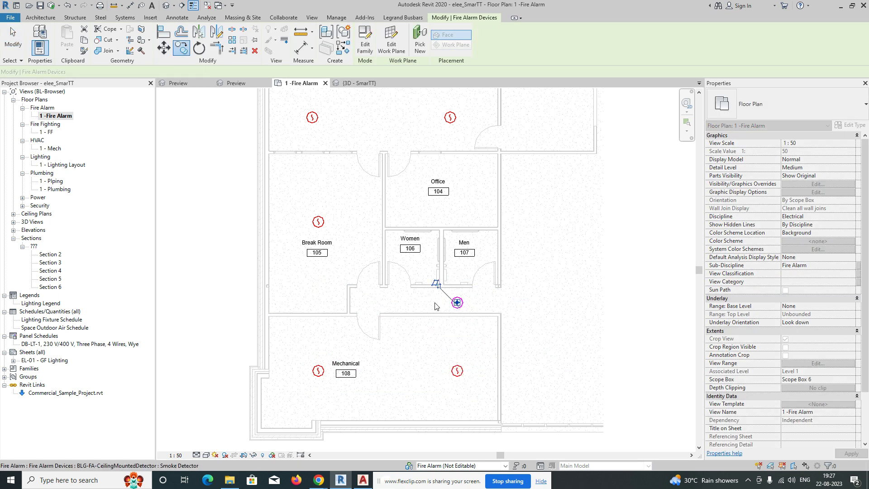
{"action": "key", "text": "Escape"}
{"action": "key", "text": "Escape"}
{"action": "middle_click_drag", "start_coordinate": [450, 308], "coordinate": [442, 357]}
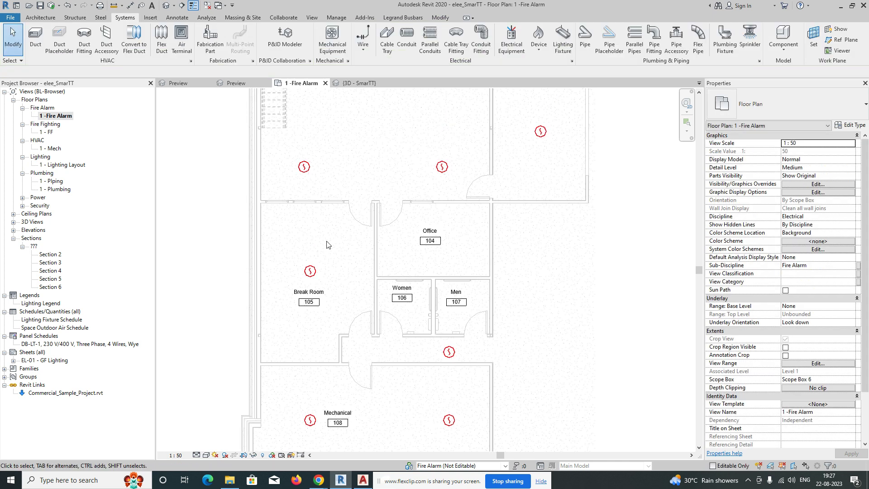
{"action": "left_click", "coordinate": [311, 272]}
{"action": "key", "text": "c"}
{"action": "key", "text": "o"}
{"action": "left_click", "coordinate": [310, 271]}
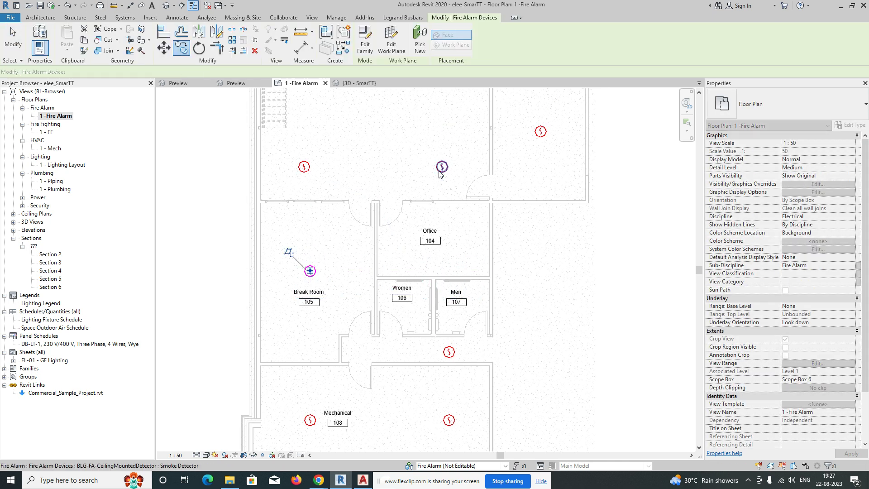
{"action": "key", "text": "Escape"}
Copy the Storage room's lower-right smoke detector straight down into the Office.
{"action": "left_click", "coordinate": [440, 170]}
{"action": "key", "text": "c"}
{"action": "key", "text": "o"}
{"action": "left_click", "coordinate": [441, 167]}
{"action": "left_click", "coordinate": [440, 241]}
{"action": "key", "text": "Escape"}
{"action": "key", "text": "Escape"}
Move the Office room tag left so it clears the new detector.
{"action": "scroll", "coordinate": [428, 246], "scroll_direction": "up", "scroll_amount": 2}
{"action": "left_click_drag", "start_coordinate": [434, 248], "coordinate": [407, 248]}
{"action": "left_click", "coordinate": [464, 249]}
Change the Office detector's type to BLG-FA-CeilingMountedDetector Combined Detector.
{"action": "left_click", "coordinate": [447, 248]}
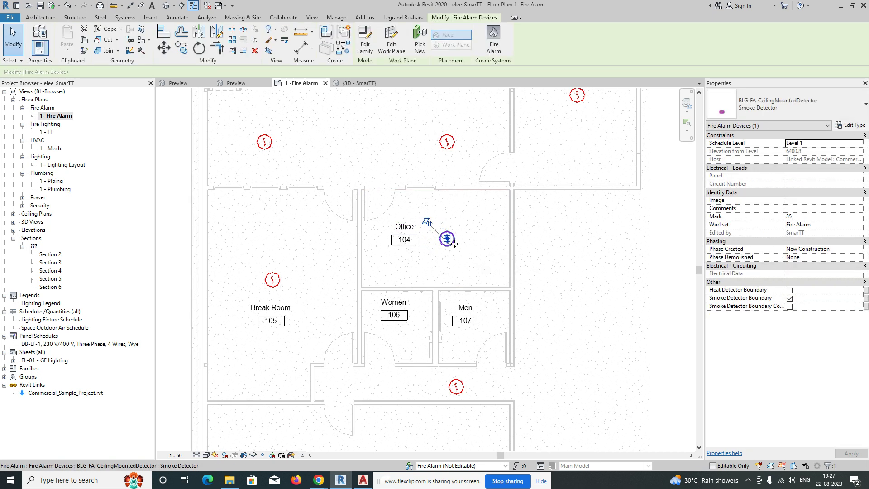
{"action": "left_click", "coordinate": [791, 109]}
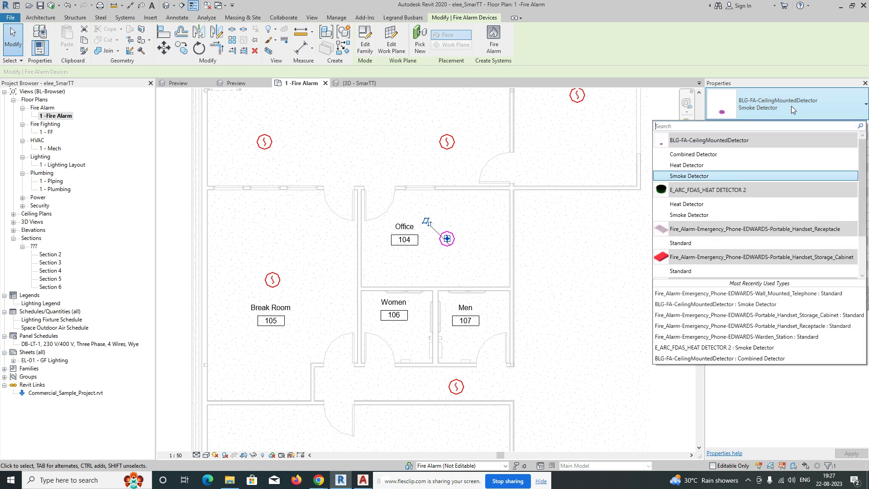
{"action": "left_click", "coordinate": [725, 155]}
{"action": "left_click", "coordinate": [484, 222]}
Select all detectors across the whole floor plan, filtering the selection to Fire Alarm Devices without Room Tags.
{"action": "scroll", "coordinate": [351, 266], "scroll_direction": "down", "scroll_amount": 2}
{"action": "middle_click_drag", "start_coordinate": [479, 278], "coordinate": [452, 351]}
{"action": "scroll", "coordinate": [454, 297], "scroll_direction": "down", "scroll_amount": 1}
{"action": "middle_click_drag", "start_coordinate": [368, 223], "coordinate": [353, 299]}
{"action": "scroll", "coordinate": [356, 288], "scroll_direction": "down", "scroll_amount": 1}
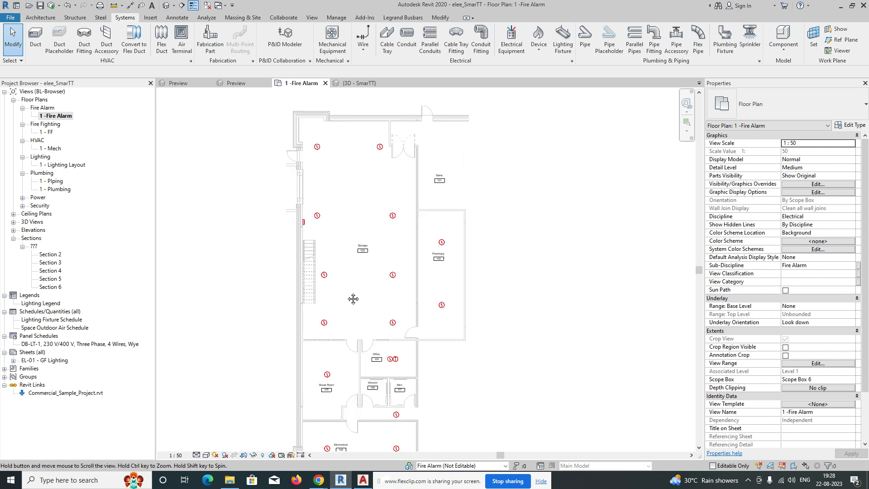
{"action": "scroll", "coordinate": [315, 229], "scroll_direction": "up", "scroll_amount": 2}
{"action": "scroll", "coordinate": [343, 227], "scroll_direction": "down", "scroll_amount": 1}
{"action": "middle_click_drag", "start_coordinate": [351, 212], "coordinate": [334, 229]}
{"action": "scroll", "coordinate": [343, 245], "scroll_direction": "down", "scroll_amount": 1}
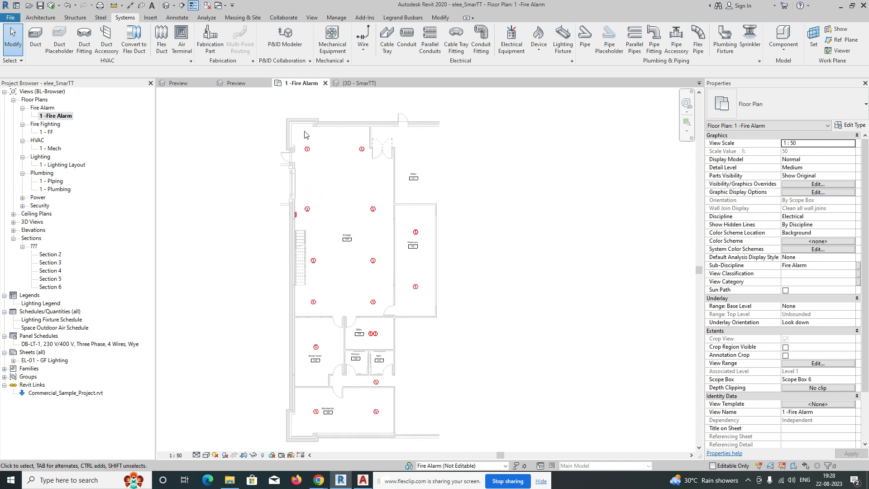
{"action": "left_click_drag", "start_coordinate": [297, 117], "coordinate": [436, 429]}
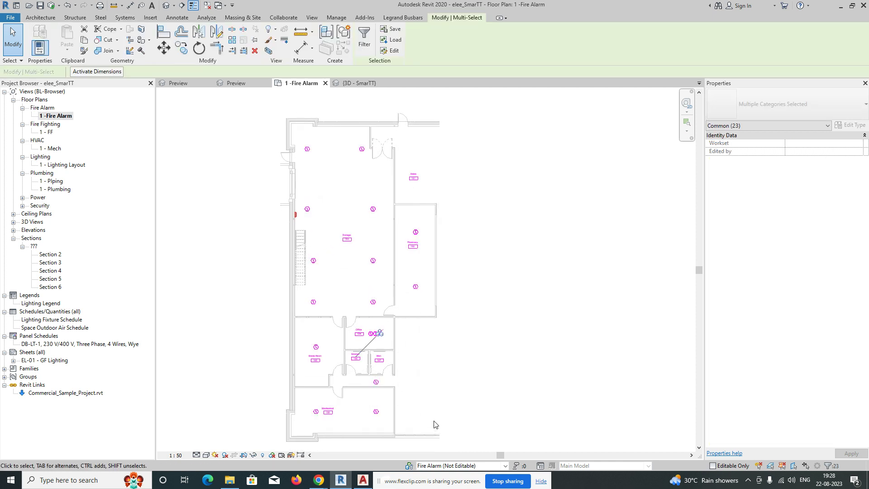
{"action": "left_click", "coordinate": [365, 39]}
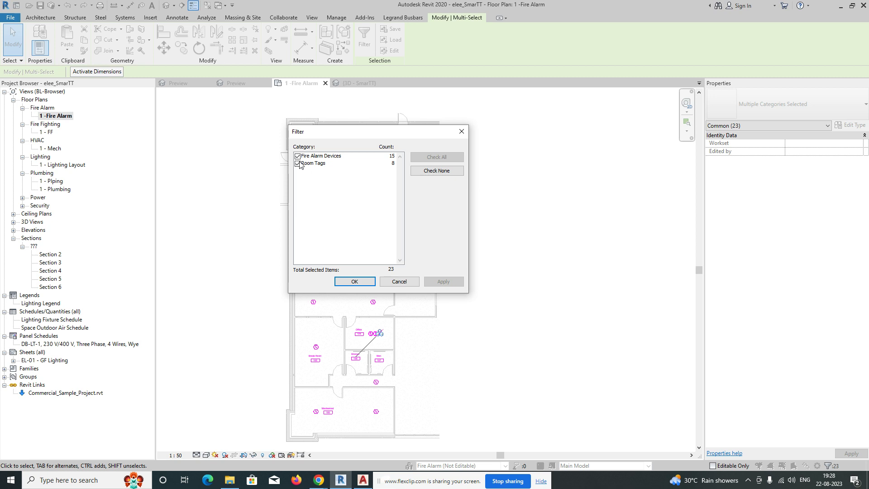
{"action": "left_click", "coordinate": [355, 282]}
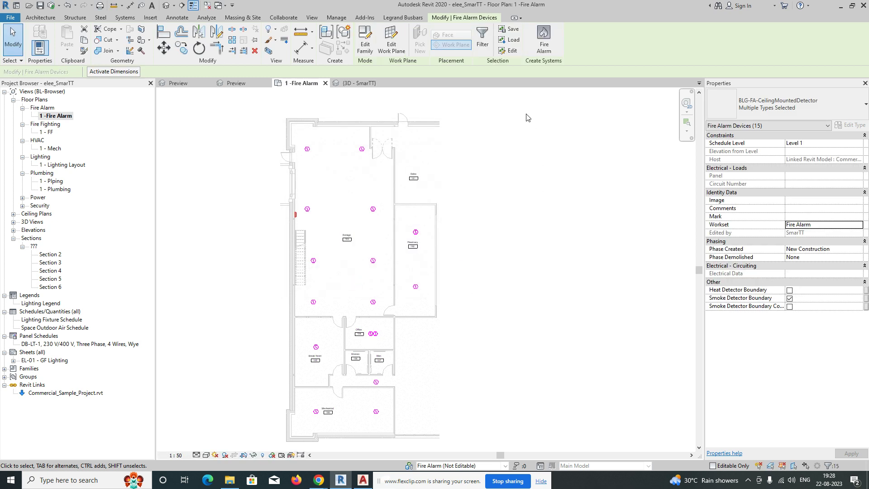
Create a Fire Alarm circuit from the selected detectors and assign the Power Supply Unit on the Storage room wall as its panel.
{"action": "left_click", "coordinate": [543, 42]}
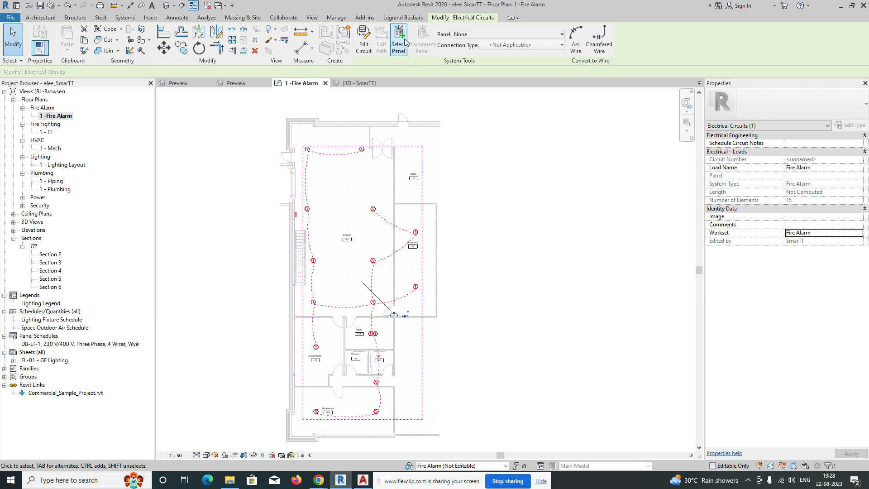
{"action": "left_click", "coordinate": [403, 39]}
{"action": "scroll", "coordinate": [297, 213], "scroll_direction": "up", "scroll_amount": 3}
{"action": "scroll", "coordinate": [304, 227], "scroll_direction": "up", "scroll_amount": 2}
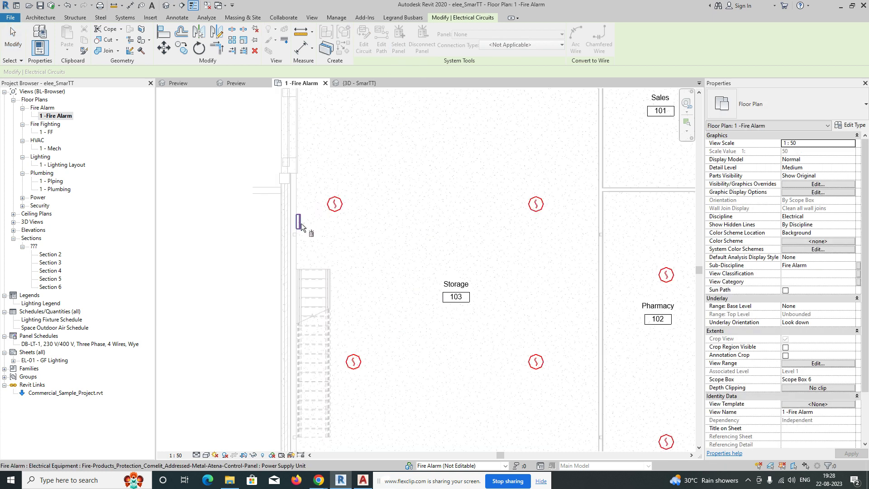
{"action": "left_click", "coordinate": [301, 221]}
Convert the fire alarm circuit's preview into permanent arc wires.
{"action": "scroll", "coordinate": [358, 237], "scroll_direction": "down", "scroll_amount": 2}
{"action": "scroll", "coordinate": [358, 237], "scroll_direction": "up", "scroll_amount": 2}
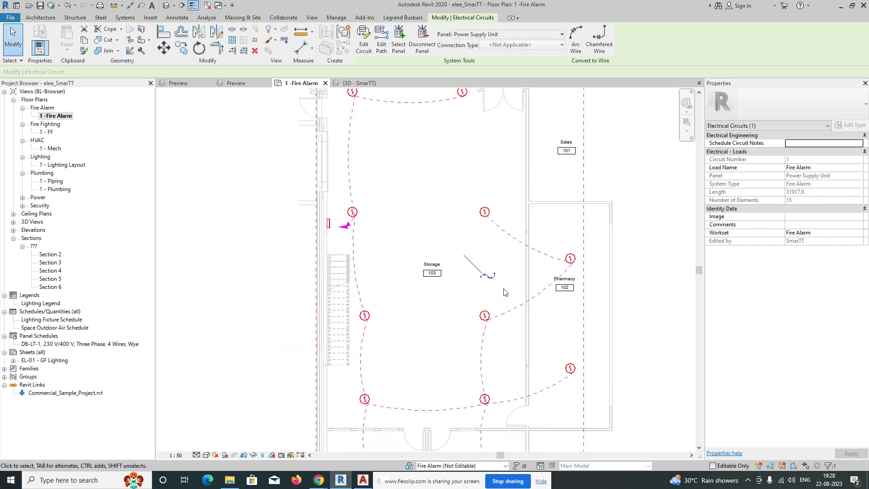
{"action": "left_click", "coordinate": [485, 278]}
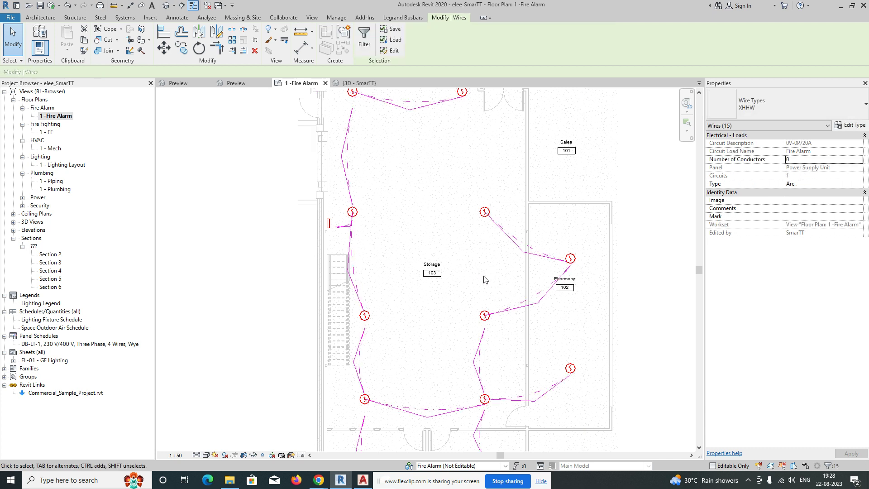
{"action": "left_click", "coordinate": [471, 280]}
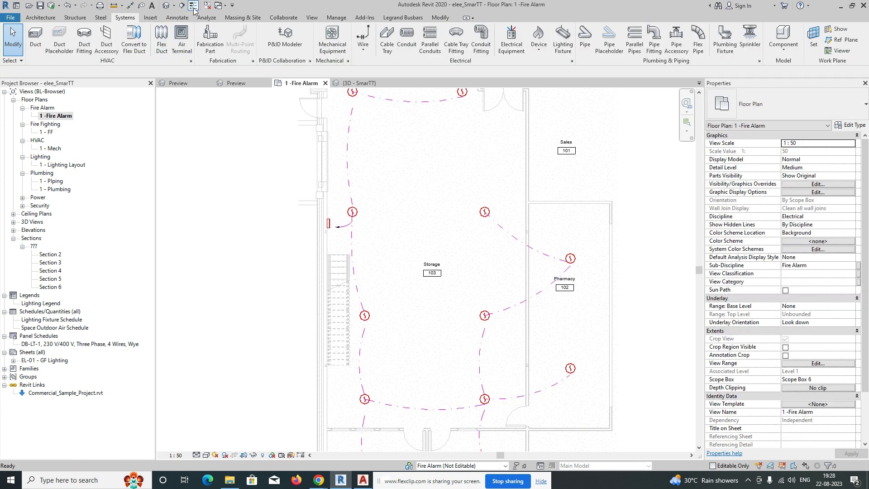
Examine the generated wire runs between the Storage, Office, Break Room and Mechanical detectors.
{"action": "middle_click_drag", "start_coordinate": [411, 207], "coordinate": [318, 132]}
{"action": "scroll", "coordinate": [331, 205], "scroll_direction": "down", "scroll_amount": 2}
{"action": "middle_click_drag", "start_coordinate": [331, 262], "coordinate": [326, 213]}
{"action": "scroll", "coordinate": [363, 249], "scroll_direction": "up", "scroll_amount": 2}
{"action": "middle_click_drag", "start_coordinate": [390, 258], "coordinate": [401, 196]}
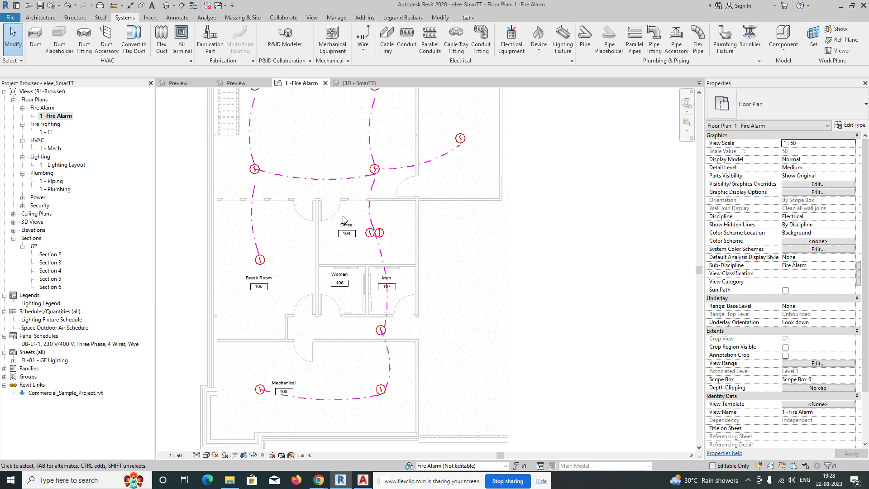
{"action": "scroll", "coordinate": [331, 212], "scroll_direction": "down", "scroll_amount": 2}
{"action": "left_click", "coordinate": [314, 188]}
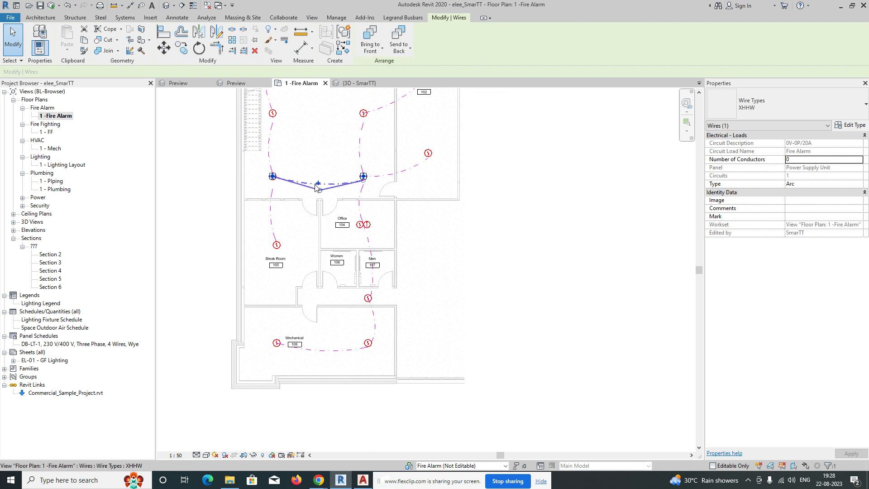
{"action": "key", "text": "Escape"}
Draw an arc wire from the Break Room detector to the left detector in the Mechanical room.
{"action": "scroll", "coordinate": [274, 262], "scroll_direction": "up", "scroll_amount": 1}
{"action": "scroll", "coordinate": [274, 261], "scroll_direction": "up", "scroll_amount": 2}
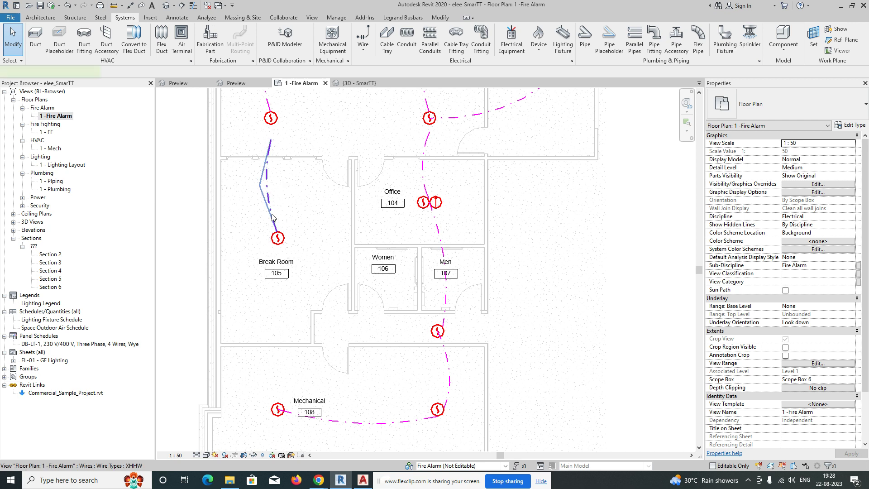
{"action": "key", "text": "e"}
{"action": "key", "text": "w"}
{"action": "left_click", "coordinate": [277, 238]}
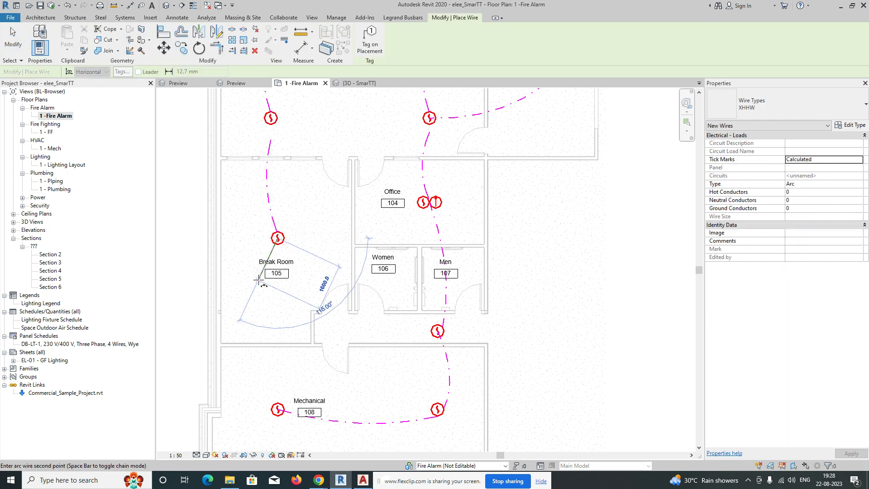
{"action": "left_click", "coordinate": [281, 411]}
{"action": "key", "text": "Escape"}
{"action": "key", "text": "Escape"}
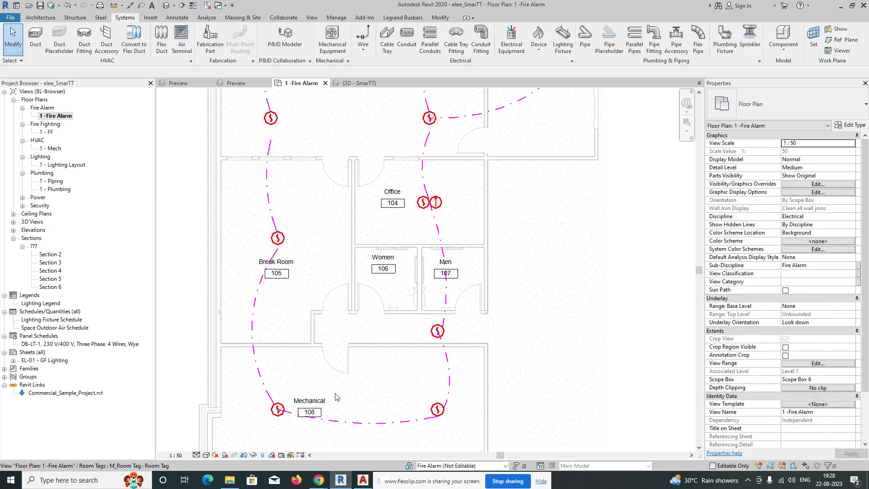
Deepen the arc of the wire between the two Mechanical room detectors by moving its midpoint down.
{"action": "middle_click_drag", "start_coordinate": [415, 387], "coordinate": [373, 314]}
{"action": "left_click", "coordinate": [336, 355]}
{"action": "left_click_drag", "start_coordinate": [320, 360], "coordinate": [321, 382]}
{"action": "key", "text": "Escape"}
{"action": "scroll", "coordinate": [325, 375], "scroll_direction": "down", "scroll_amount": 1}
{"action": "key", "text": "Escape"}
Bow the wire between the Office and corridor detectors slightly further to the right.
{"action": "middle_click_drag", "start_coordinate": [377, 258], "coordinate": [367, 335]}
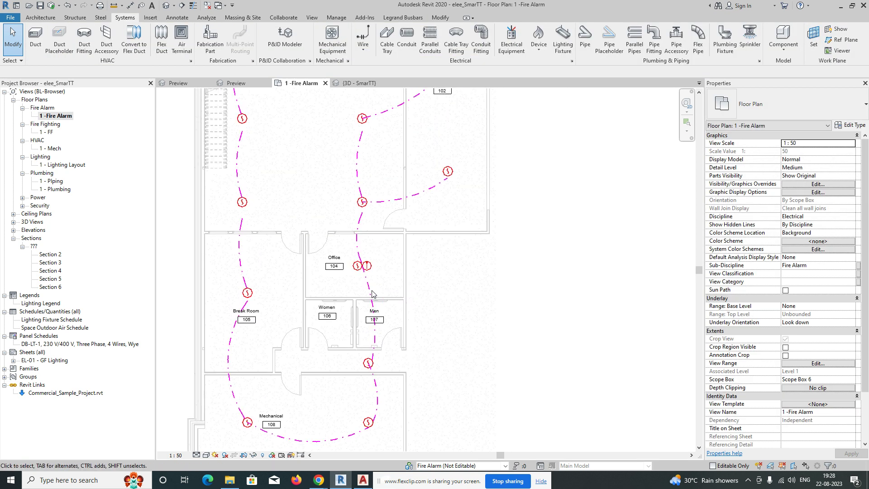
{"action": "left_click", "coordinate": [372, 294]}
{"action": "scroll", "coordinate": [380, 308], "scroll_direction": "up", "scroll_amount": 2}
{"action": "left_click_drag", "start_coordinate": [390, 317], "coordinate": [399, 310]}
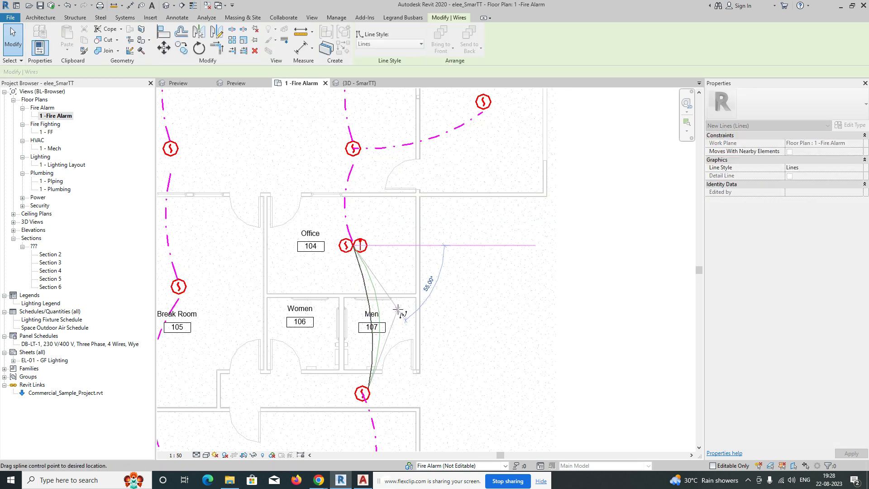
{"action": "key", "text": "Escape"}
Reconnect the lower end of the wire between the Storage room's two lower-right detectors to the lower Pharmacy detector.
{"action": "scroll", "coordinate": [398, 310], "scroll_direction": "down", "scroll_amount": 1}
{"action": "middle_click_drag", "start_coordinate": [401, 264], "coordinate": [403, 349]}
{"action": "scroll", "coordinate": [403, 349], "scroll_direction": "down", "scroll_amount": 2}
{"action": "middle_click_drag", "start_coordinate": [436, 317], "coordinate": [404, 320]}
{"action": "scroll", "coordinate": [403, 265], "scroll_direction": "up", "scroll_amount": 1}
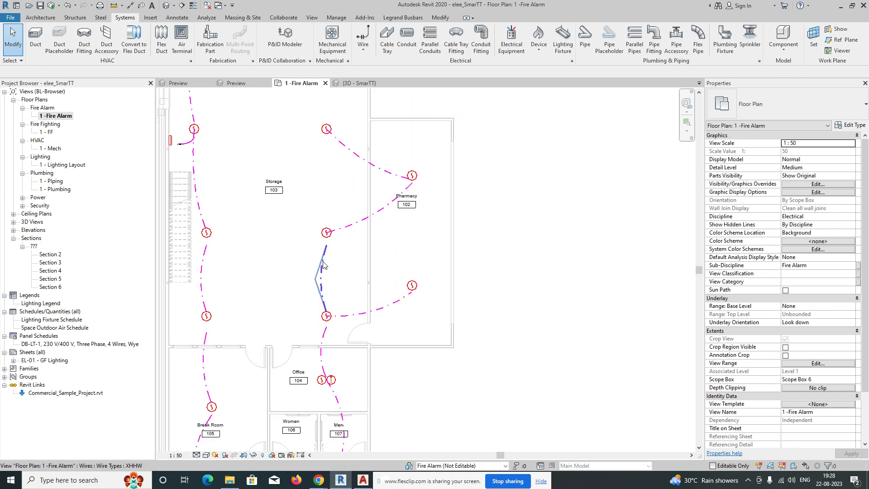
{"action": "left_click", "coordinate": [324, 277]}
{"action": "left_click_drag", "start_coordinate": [327, 316], "coordinate": [412, 290]}
{"action": "scroll", "coordinate": [355, 307], "scroll_direction": "up", "scroll_amount": 1}
{"action": "left_click", "coordinate": [399, 289]}
Reshape the wire to the lower Pharmacy detector so its arc bulges up and to the right.
{"action": "left_click", "coordinate": [364, 262]}
{"action": "left_click_drag", "start_coordinate": [310, 275], "coordinate": [323, 218]}
{"action": "scroll", "coordinate": [319, 233], "scroll_direction": "up", "scroll_amount": 1}
{"action": "left_click_drag", "start_coordinate": [389, 234], "coordinate": [402, 231]}
{"action": "left_click", "coordinate": [443, 210]}
Flip the arc of the wire between the Storage room's upper-right detector and the upper Pharmacy detector so it bulges upward.
{"action": "middle_click_drag", "start_coordinate": [444, 210], "coordinate": [452, 302]}
{"action": "scroll", "coordinate": [452, 302], "scroll_direction": "down", "scroll_amount": 1}
{"action": "left_click", "coordinate": [414, 234]}
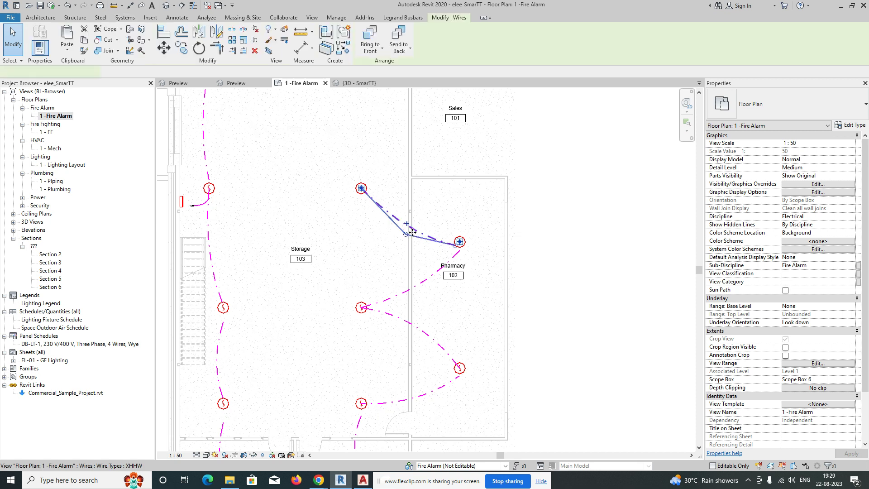
{"action": "left_click_drag", "start_coordinate": [406, 234], "coordinate": [428, 188]}
{"action": "left_click", "coordinate": [429, 240]}
{"action": "scroll", "coordinate": [429, 240], "scroll_direction": "down", "scroll_amount": 2}
{"action": "middle_click_drag", "start_coordinate": [316, 237], "coordinate": [363, 255]}
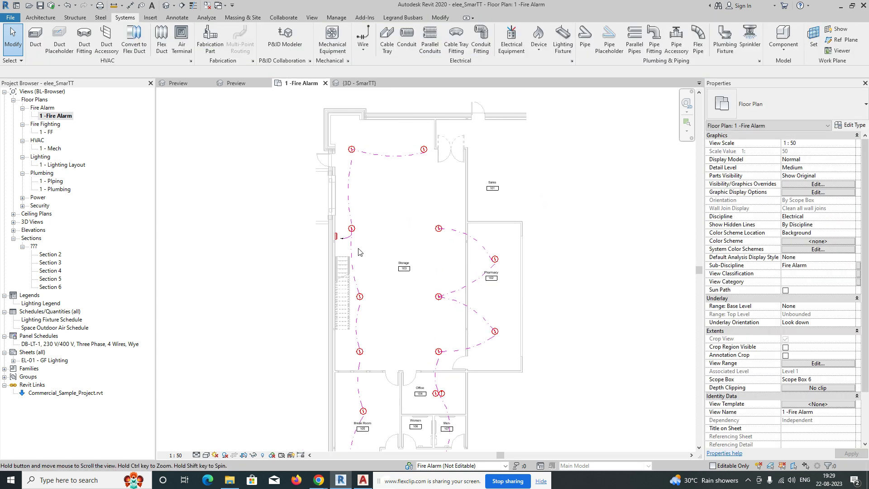
Delete the wire between the second and third left-hand Storage detectors and the wire running to the Power Supply Unit.
{"action": "scroll", "coordinate": [350, 243], "scroll_direction": "up", "scroll_amount": 2}
{"action": "left_click", "coordinate": [353, 256]}
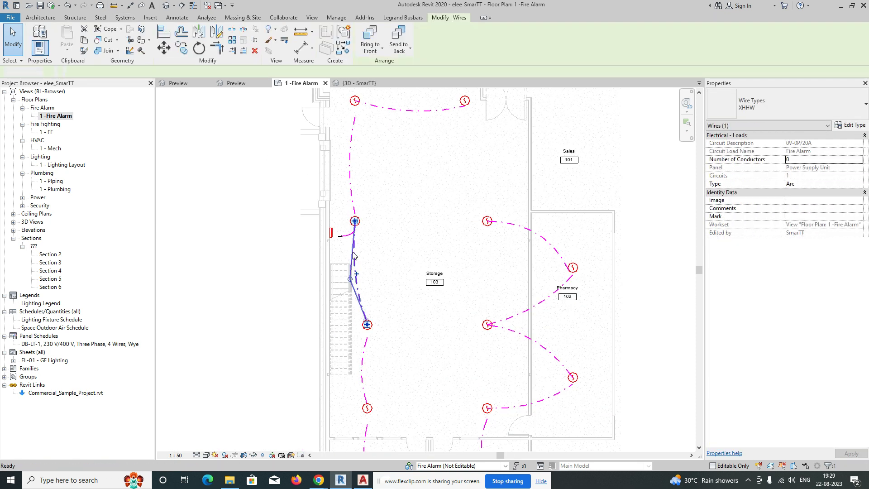
{"action": "key", "text": "Delete"}
{"action": "left_click", "coordinate": [345, 235]}
{"action": "key", "text": "Delete"}
Reconnect the upper end of the wire along the Storage room's left side to the centre of the top-left detector.
{"action": "scroll", "coordinate": [353, 228], "scroll_direction": "down", "scroll_amount": 1}
{"action": "scroll", "coordinate": [349, 218], "scroll_direction": "up", "scroll_amount": 3}
{"action": "left_click", "coordinate": [358, 168]}
{"action": "left_click_drag", "start_coordinate": [360, 162], "coordinate": [360, 143]}
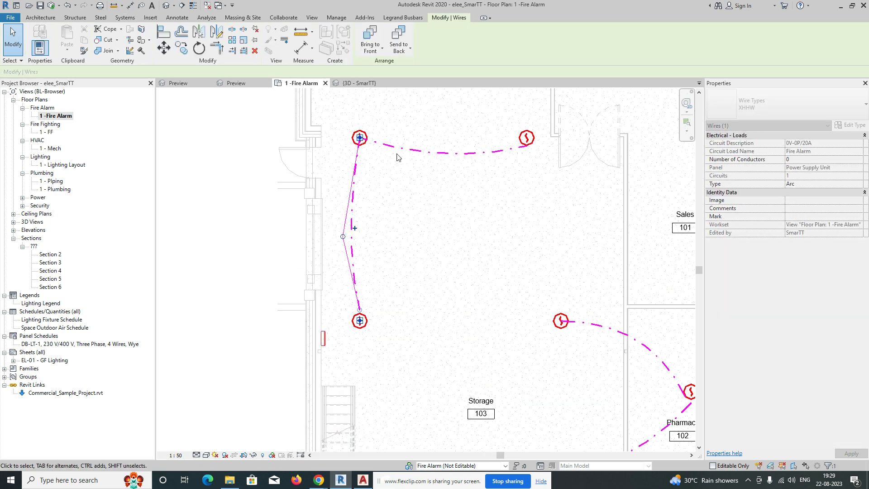
Flip the arc between the two top Storage detectors so it bulges upward, and reattach its end to the right-hand detector.
{"action": "left_click", "coordinate": [471, 157]}
{"action": "left_click_drag", "start_coordinate": [449, 169], "coordinate": [443, 99]}
{"action": "left_click_drag", "start_coordinate": [519, 139], "coordinate": [526, 138]}
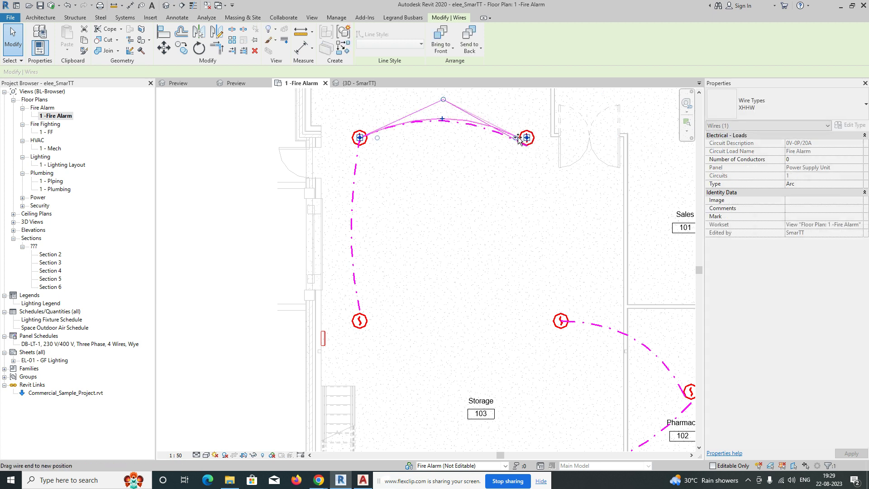
{"action": "key", "text": "Escape"}
{"action": "middle_click_drag", "start_coordinate": [411, 246], "coordinate": [411, 168]}
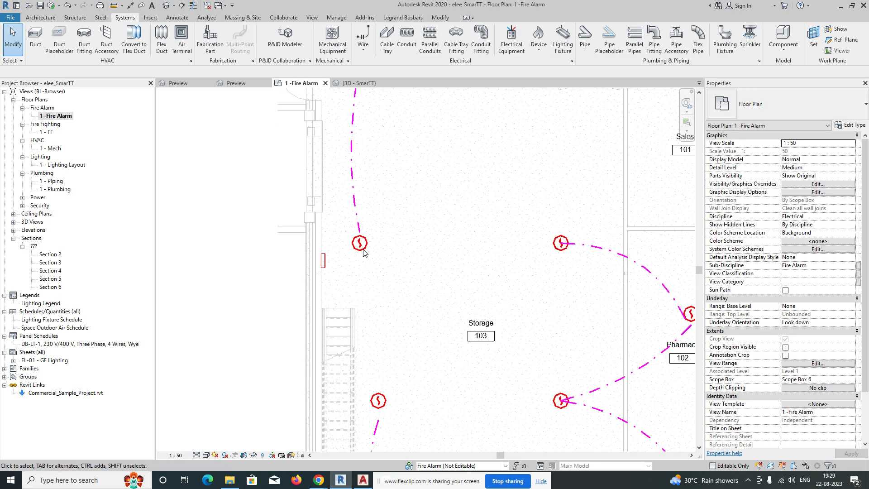
{"action": "scroll", "coordinate": [363, 248], "scroll_direction": "up", "scroll_amount": 2}
{"action": "left_click", "coordinate": [370, 41]}
{"action": "scroll", "coordinate": [316, 268], "scroll_direction": "up", "scroll_amount": 1}
{"action": "left_click", "coordinate": [304, 265]}
{"action": "left_click", "coordinate": [363, 266]}
{"action": "key", "text": "Escape"}
{"action": "key", "text": "Escape"}
{"action": "left_click", "coordinate": [353, 252]}
{"action": "key", "text": "Escape"}
{"action": "left_click", "coordinate": [345, 256]}
{"action": "key", "text": "Delete"}
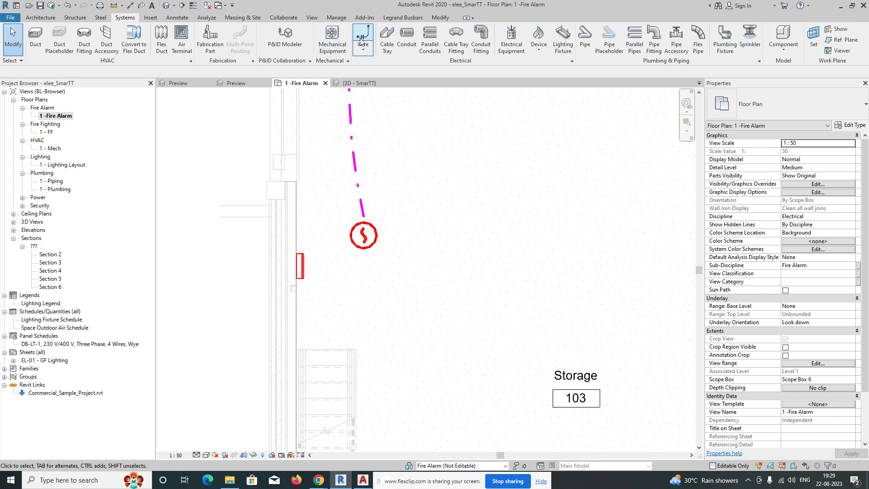
Draw an arc wire from the Storage room's second left-hand detector to the Power Supply Unit.
{"action": "left_click", "coordinate": [363, 52]}
{"action": "left_click", "coordinate": [383, 67]}
{"action": "left_click", "coordinate": [363, 235]}
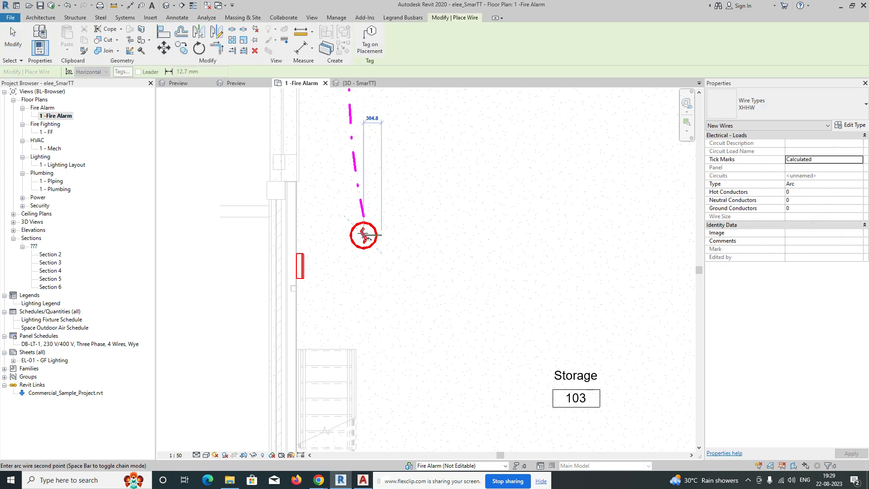
{"action": "left_click", "coordinate": [304, 267]}
{"action": "key", "text": "Escape"}
{"action": "key", "text": "Escape"}
Draw an arc wire from the Storage room's third left-hand detector, bowing right, to the Power Supply Unit.
{"action": "middle_click_drag", "start_coordinate": [332, 294], "coordinate": [290, 212]}
{"action": "scroll", "coordinate": [290, 212], "scroll_direction": "down", "scroll_amount": 1}
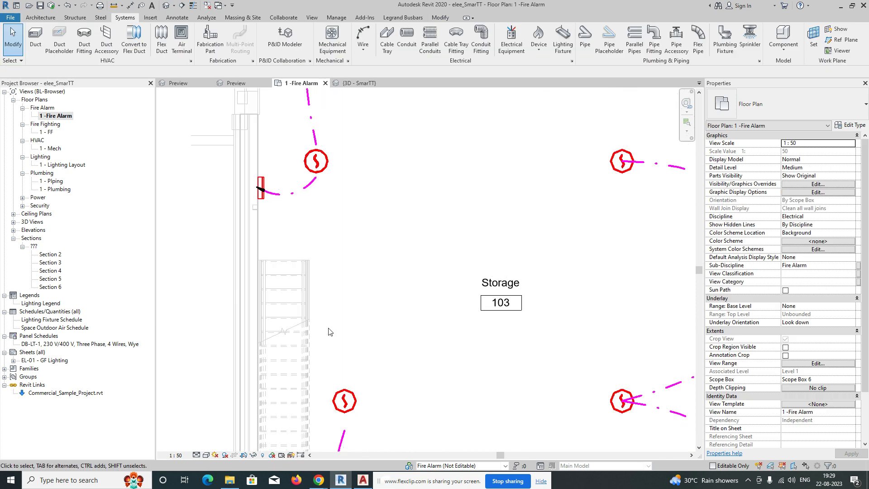
{"action": "left_click", "coordinate": [365, 35]}
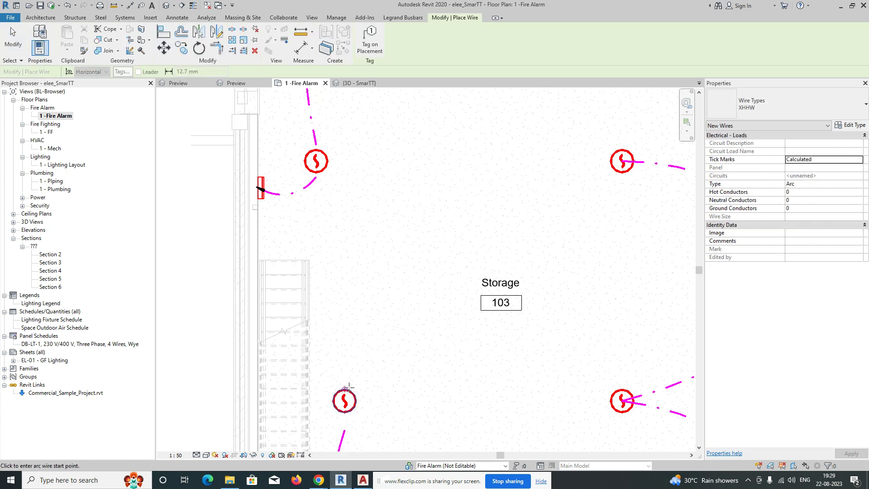
{"action": "left_click", "coordinate": [361, 336]}
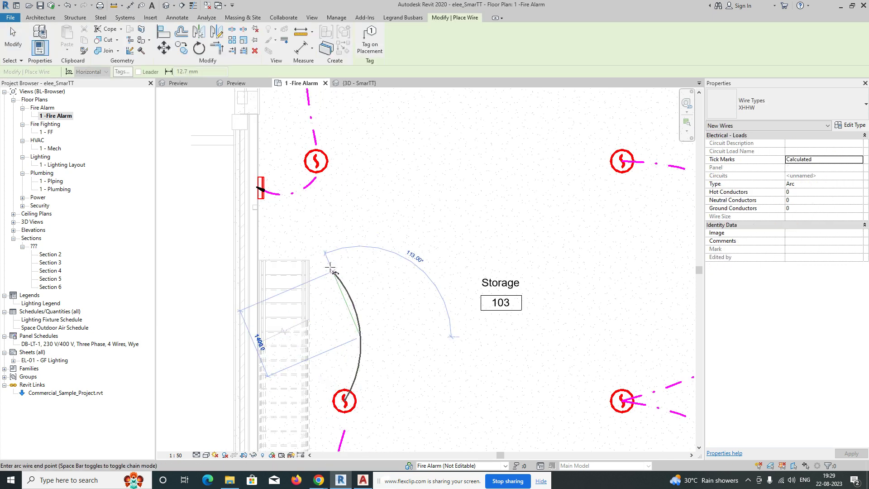
{"action": "left_click", "coordinate": [262, 188]}
{"action": "key", "text": "Escape"}
Move the lower end of the new Power Supply Unit wire onto the third left-hand Storage detector.
{"action": "scroll", "coordinate": [263, 188], "scroll_direction": "down", "scroll_amount": 3}
{"action": "scroll", "coordinate": [327, 306], "scroll_direction": "up", "scroll_amount": 3}
{"action": "left_click", "coordinate": [326, 304]}
{"action": "left_click_drag", "start_coordinate": [321, 319], "coordinate": [312, 322]}
{"action": "scroll", "coordinate": [354, 312], "scroll_direction": "down", "scroll_amount": 3}
{"action": "key", "text": "Escape"}
Draw an arc wire, bulging right, from the top-right Storage detector to the detector below it.
{"action": "middle_click_drag", "start_coordinate": [322, 254], "coordinate": [327, 221]}
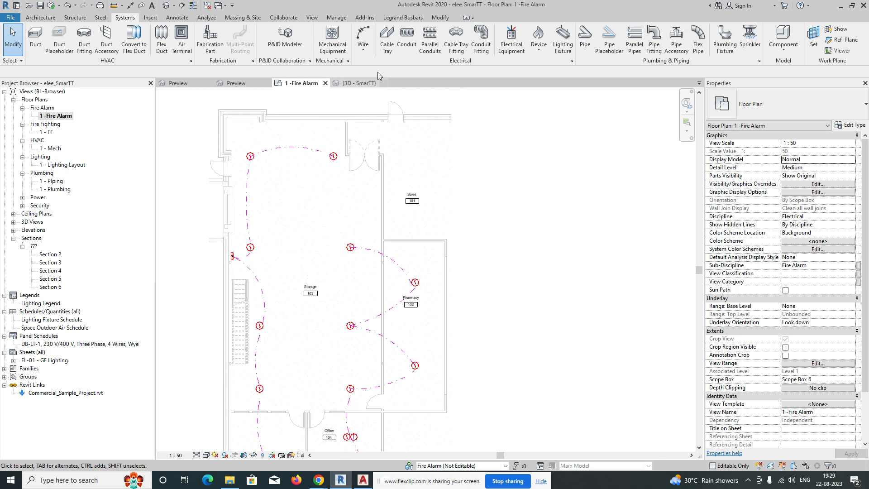
{"action": "left_click", "coordinate": [363, 34]}
{"action": "scroll", "coordinate": [337, 156], "scroll_direction": "up", "scroll_amount": 1}
{"action": "left_click", "coordinate": [363, 190]}
{"action": "left_click", "coordinate": [357, 273]}
{"action": "key", "text": "Escape"}
Examine the complete arc wiring loop from the Power Supply Unit through the Storage, Pharmacy, Office, Break and Mechanical rooms.
{"action": "scroll", "coordinate": [333, 249], "scroll_direction": "down", "scroll_amount": 3}
{"action": "middle_click_drag", "start_coordinate": [332, 253], "coordinate": [335, 186]}
{"action": "middle_click_drag", "start_coordinate": [334, 277], "coordinate": [383, 229]}
{"action": "scroll", "coordinate": [348, 272], "scroll_direction": "down", "scroll_amount": 1}
{"action": "scroll", "coordinate": [319, 311], "scroll_direction": "up", "scroll_amount": 3}
{"action": "scroll", "coordinate": [288, 294], "scroll_direction": "down", "scroll_amount": 3}
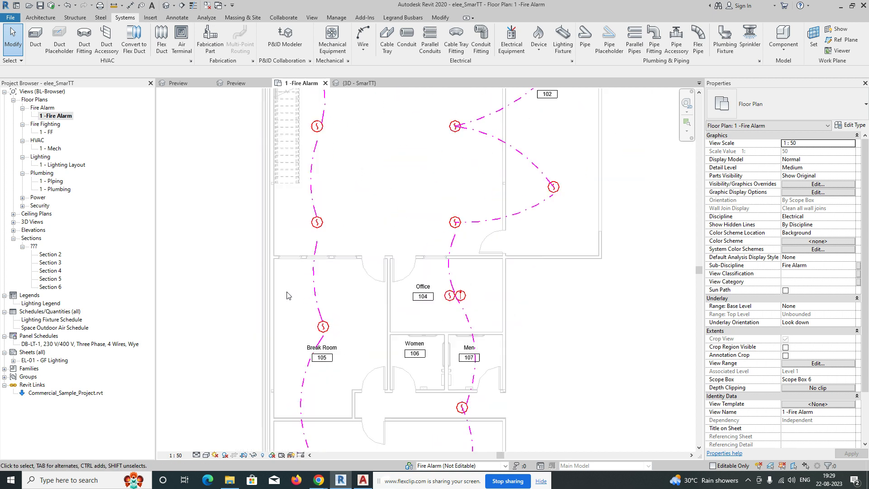
{"action": "middle_click_drag", "start_coordinate": [336, 244], "coordinate": [322, 327]}
{"action": "scroll", "coordinate": [324, 274], "scroll_direction": "up", "scroll_amount": 4}
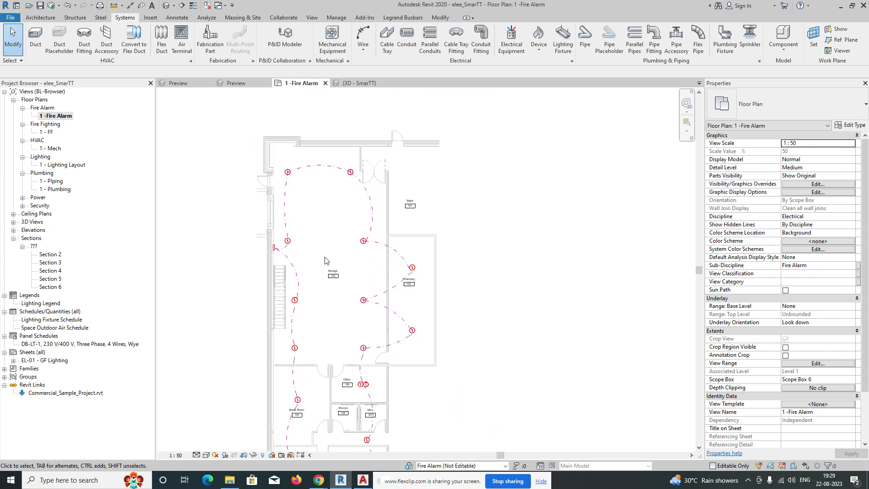
{"action": "scroll", "coordinate": [324, 274], "scroll_direction": "down", "scroll_amount": 3}
{"action": "middle_click_drag", "start_coordinate": [333, 194], "coordinate": [364, 186]}
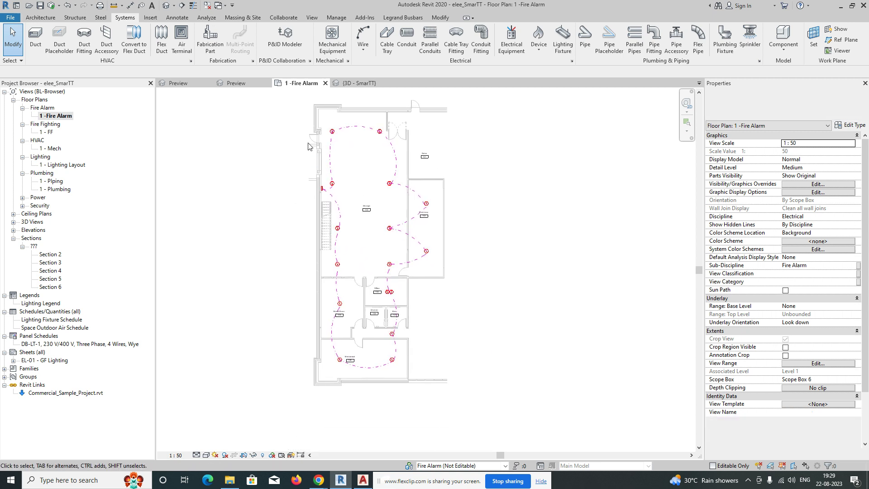
{"action": "left_click_drag", "start_coordinate": [277, 120], "coordinate": [437, 272]}
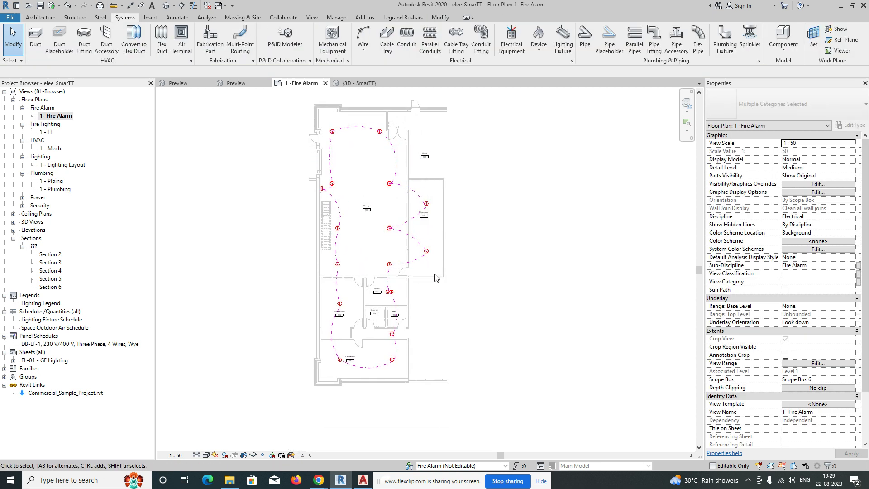
Delete the arc wires from the Power Supply Unit and between the two upper-left Storage detectors.
{"action": "scroll", "coordinate": [357, 254], "scroll_direction": "up", "scroll_amount": 5}
{"action": "scroll", "coordinate": [314, 250], "scroll_direction": "up", "scroll_amount": 1}
{"action": "left_click", "coordinate": [330, 280]}
{"action": "key", "text": "Delete"}
{"action": "left_click", "coordinate": [313, 199]}
{"action": "key", "text": "Delete"}
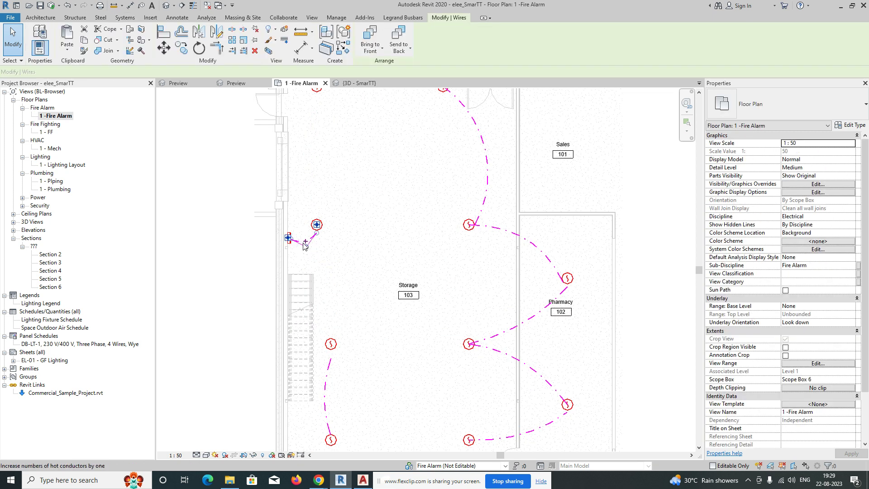
Delete the arc wires linking the right-hand Storage detectors with one another and with the Pharmacy detectors.
{"action": "scroll", "coordinate": [358, 264], "scroll_direction": "down", "scroll_amount": 1}
{"action": "left_click", "coordinate": [469, 213]}
{"action": "key", "text": "Delete"}
{"action": "left_click", "coordinate": [489, 236]}
{"action": "key", "text": "Delete"}
{"action": "left_click", "coordinate": [509, 308]}
{"action": "key", "text": "Delete"}
{"action": "left_click", "coordinate": [498, 359]}
{"action": "key", "text": "Delete"}
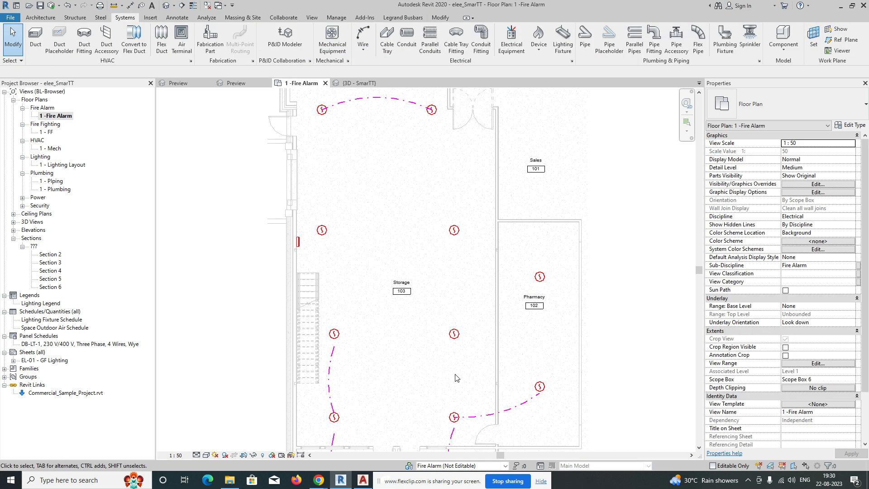
Delete the arc wires running through the Office, corridor, Mechanical room and Break Room.
{"action": "middle_click_drag", "start_coordinate": [474, 401], "coordinate": [467, 289]}
{"action": "left_click", "coordinate": [438, 336]}
{"action": "key", "text": "Delete"}
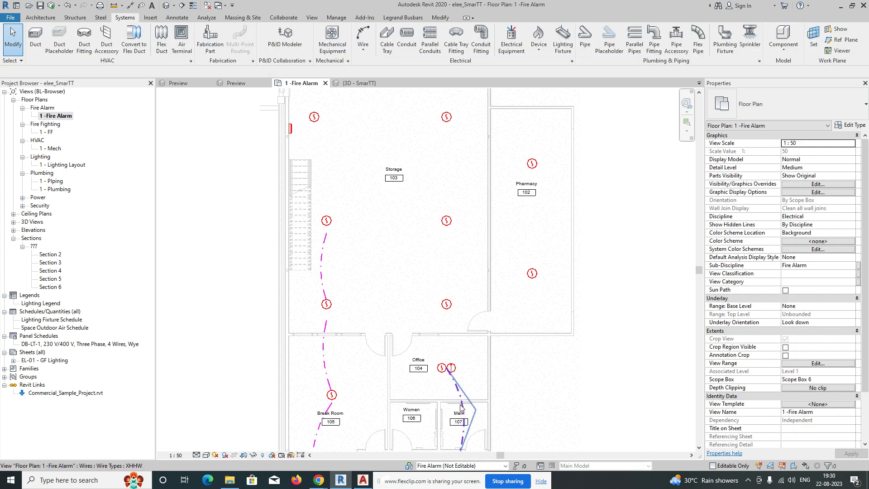
{"action": "middle_click_drag", "start_coordinate": [418, 394], "coordinate": [420, 262]}
{"action": "left_click", "coordinate": [461, 381]}
{"action": "key", "text": "Delete"}
{"action": "left_click", "coordinate": [412, 411]}
{"action": "key", "text": "Delete"}
{"action": "left_click", "coordinate": [326, 378]}
{"action": "key", "text": "Delete"}
{"action": "left_click", "coordinate": [326, 217]}
{"action": "key", "text": "Delete"}
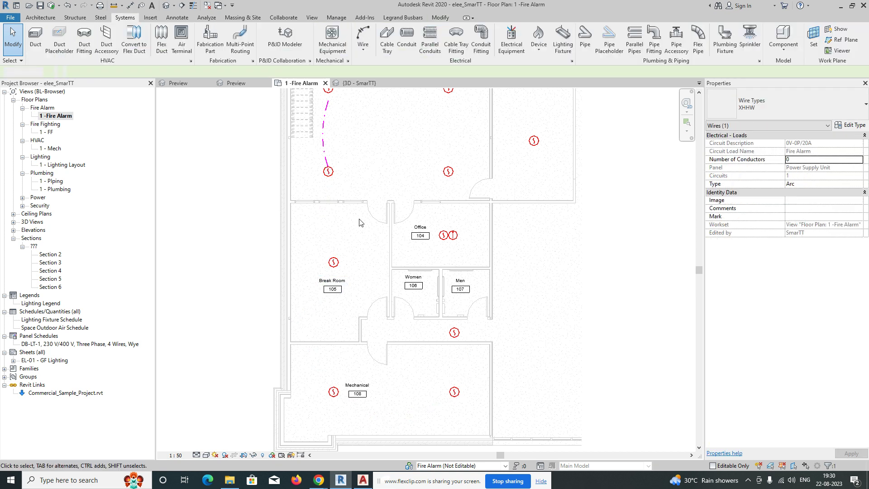
Delete the remaining Storage arc wires between the two lower-left detectors and between the two top detectors.
{"action": "middle_click_drag", "start_coordinate": [360, 221], "coordinate": [359, 370]}
{"action": "left_click", "coordinate": [322, 288]}
{"action": "key", "text": "Delete"}
{"action": "middle_click_drag", "start_coordinate": [370, 279], "coordinate": [338, 383]}
{"action": "left_click", "coordinate": [355, 217]}
{"action": "key", "text": "Delete"}
Override the Wires category's projection line colour with Red in the floor plan's Visibility/Graphic Overrides.
{"action": "middle_click_drag", "start_coordinate": [340, 309], "coordinate": [366, 246]}
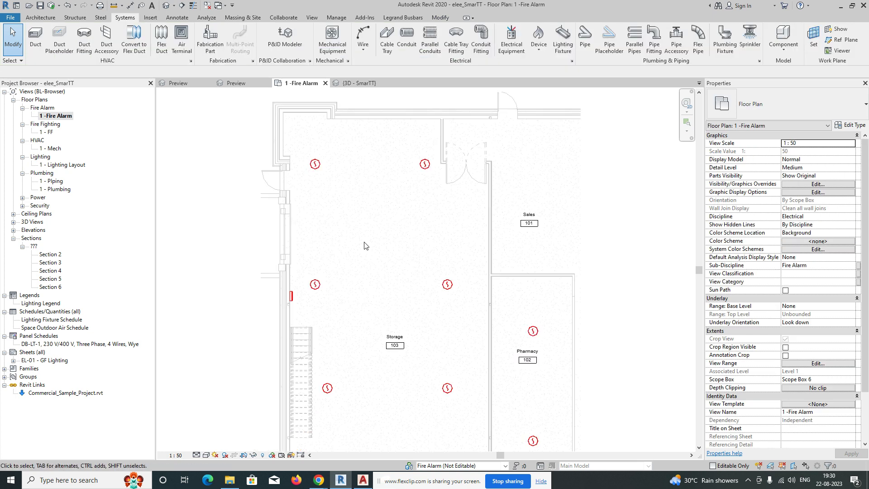
{"action": "key", "text": "v"}
{"action": "key", "text": "g"}
{"action": "scroll", "coordinate": [384, 258], "scroll_direction": "down", "scroll_amount": 5}
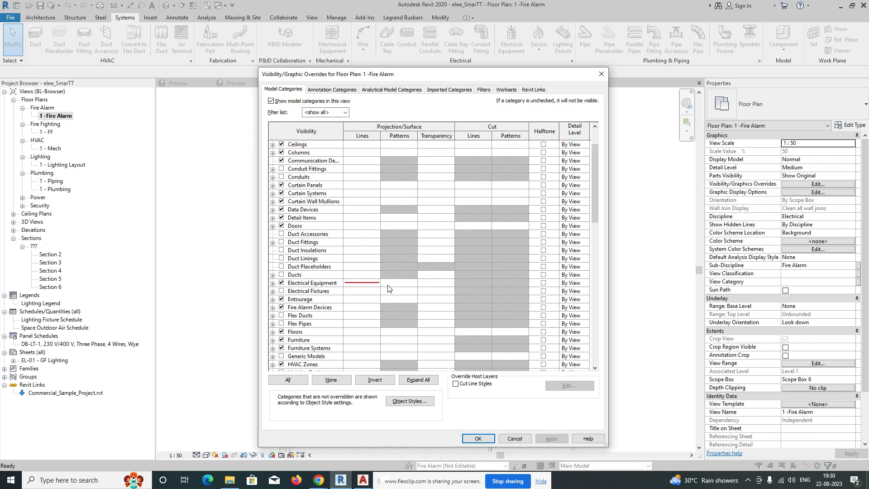
{"action": "scroll", "coordinate": [379, 316], "scroll_direction": "down", "scroll_amount": 12}
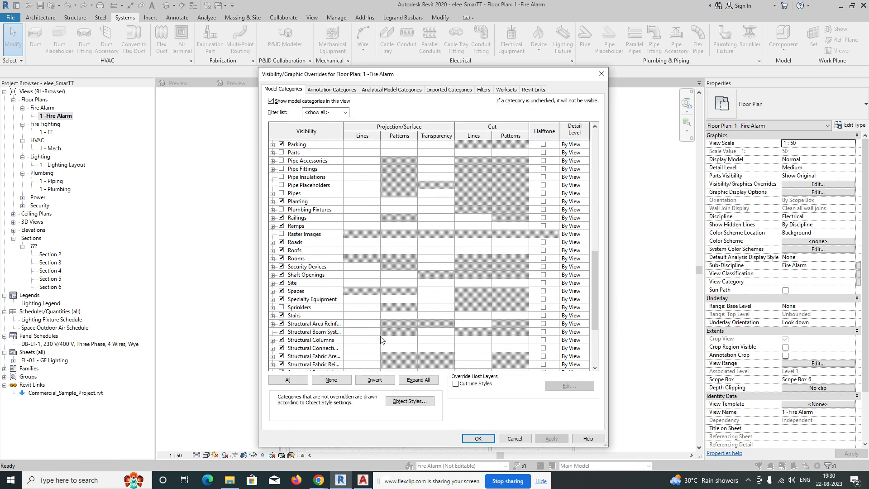
{"action": "scroll", "coordinate": [386, 335], "scroll_direction": "down", "scroll_amount": 1}
{"action": "left_click", "coordinate": [357, 365]}
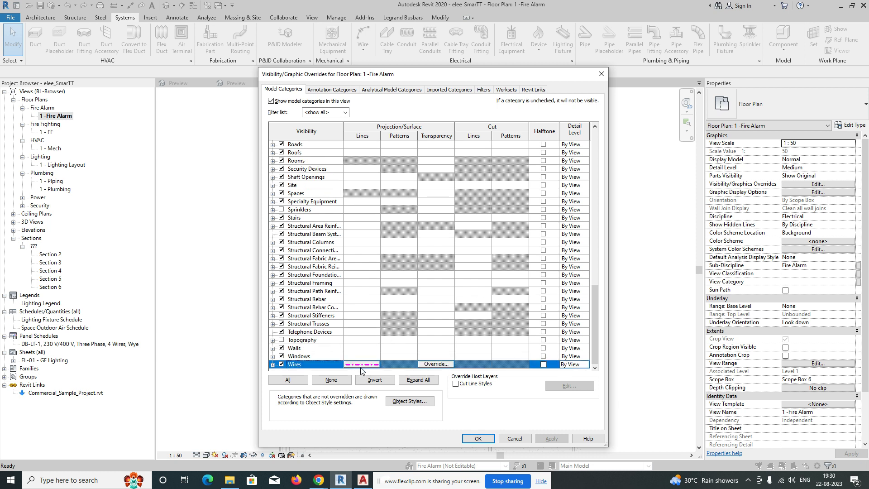
{"action": "left_click", "coordinate": [361, 364]}
{"action": "left_click", "coordinate": [434, 257]}
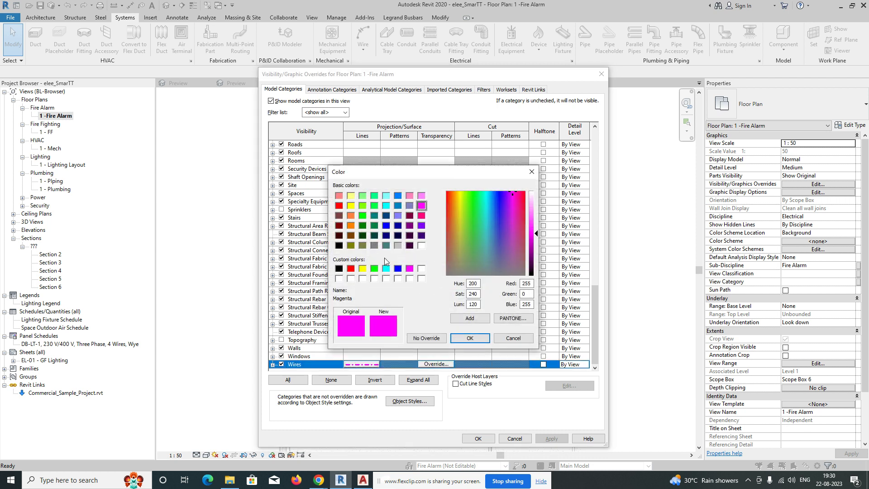
{"action": "left_click", "coordinate": [474, 338]}
Set the Wires line weight override to 9 and apply the graphic overrides to the view.
{"action": "left_click", "coordinate": [458, 268]}
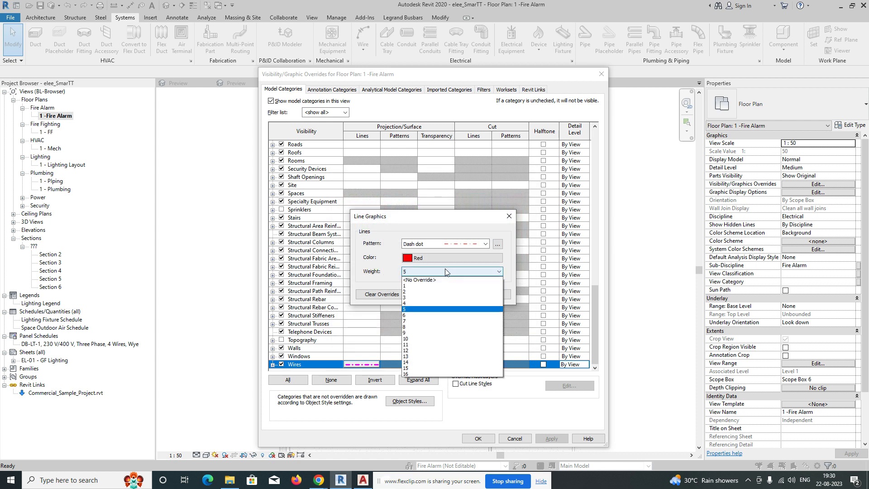
{"action": "left_click", "coordinate": [425, 331]}
{"action": "left_click", "coordinate": [462, 294]}
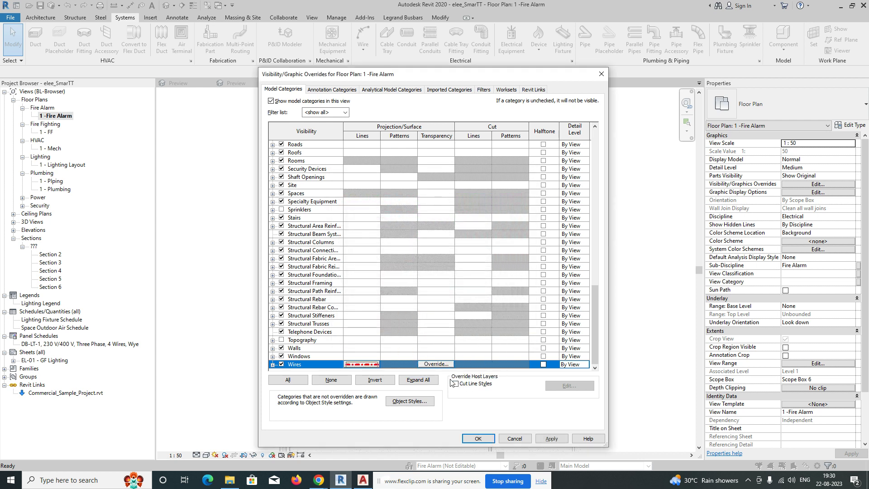
{"action": "left_click", "coordinate": [478, 438]}
Draw a chamfered wire between the two top Storage detectors, routed straight up, across above them and back down.
{"action": "left_click", "coordinate": [361, 51]}
{"action": "left_click", "coordinate": [383, 104]}
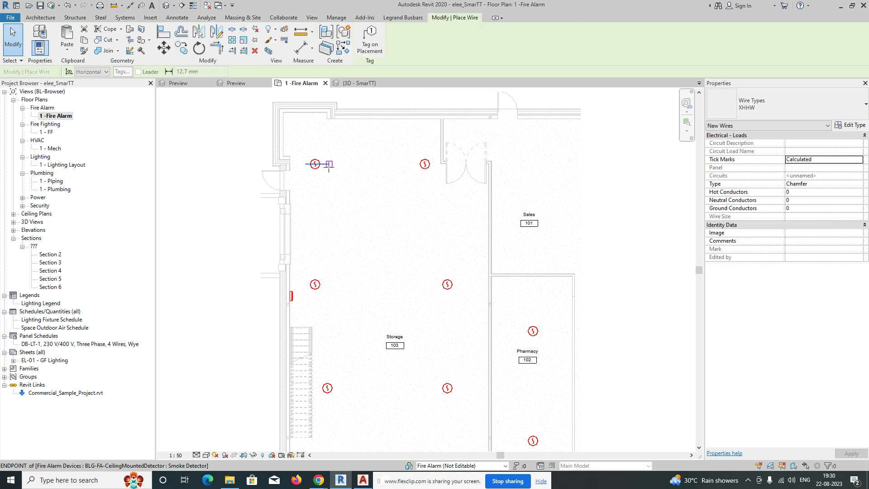
{"action": "left_click", "coordinate": [329, 165]}
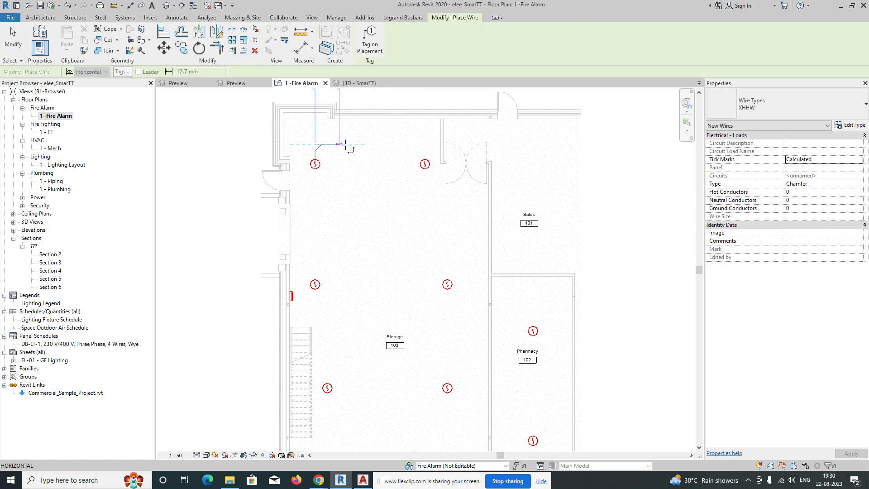
{"action": "scroll", "coordinate": [426, 152], "scroll_direction": "up", "scroll_amount": 2}
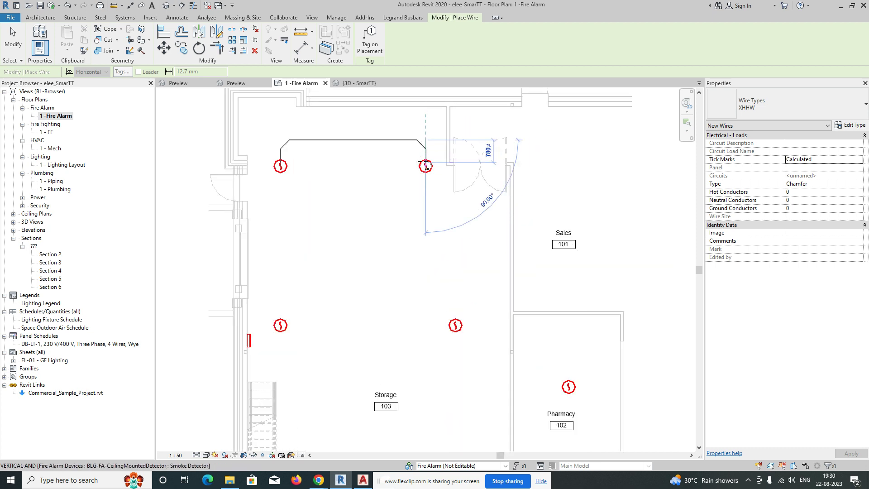
{"action": "left_click", "coordinate": [425, 166]}
{"action": "key", "text": "Escape"}
Attach the chamfered wire's right end to the centre of the top-right Storage detector so that leg runs vertically.
{"action": "scroll", "coordinate": [425, 155], "scroll_direction": "up", "scroll_amount": 3}
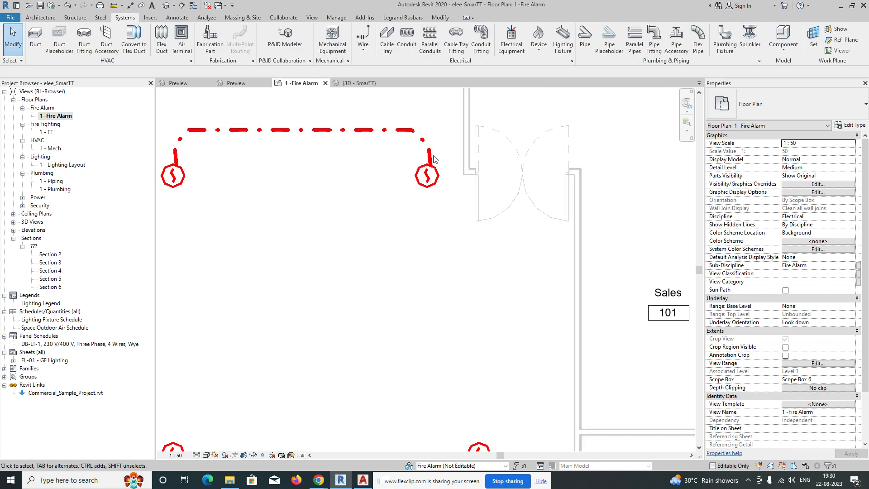
{"action": "left_click", "coordinate": [431, 165]}
{"action": "scroll", "coordinate": [433, 175], "scroll_direction": "up", "scroll_amount": 1}
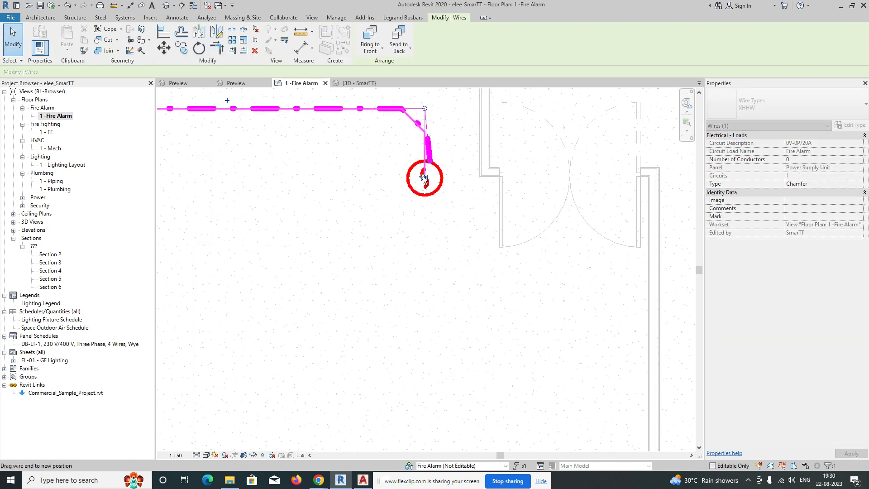
{"action": "key", "text": "Escape"}
Shift the chamfered wire's upper-left vertex slightly right to straighten the leg above the top-left detector.
{"action": "scroll", "coordinate": [450, 176], "scroll_direction": "down", "scroll_amount": 2}
{"action": "left_click", "coordinate": [293, 144]}
{"action": "scroll", "coordinate": [247, 145], "scroll_direction": "up", "scroll_amount": 1}
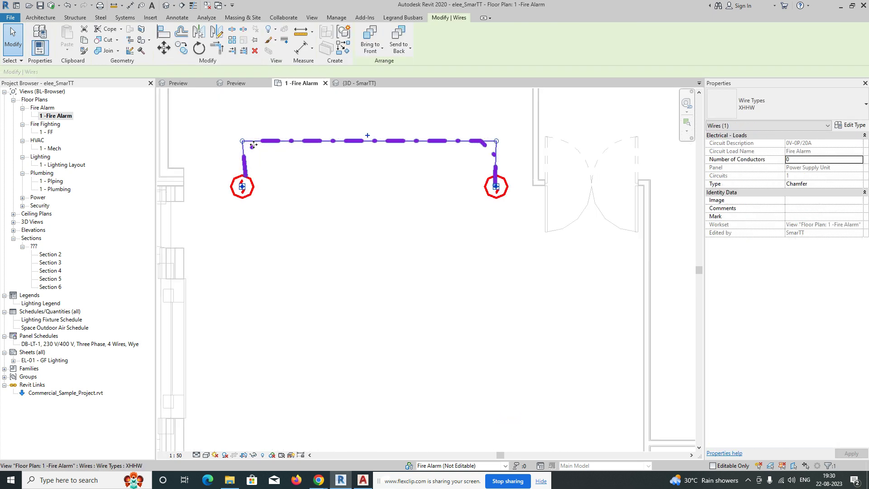
{"action": "left_click_drag", "start_coordinate": [243, 140], "coordinate": [246, 141]}
{"action": "key", "text": "Escape"}
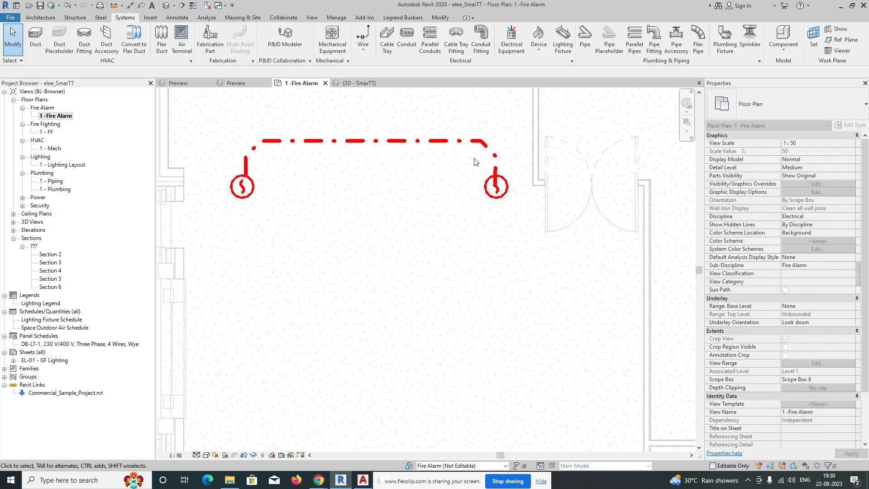
Insert a vertex at each chamfered corner of the wire between the two top Storage detectors to square both corners.
{"action": "left_click", "coordinate": [254, 144]}
{"action": "right_click", "coordinate": [255, 143]}
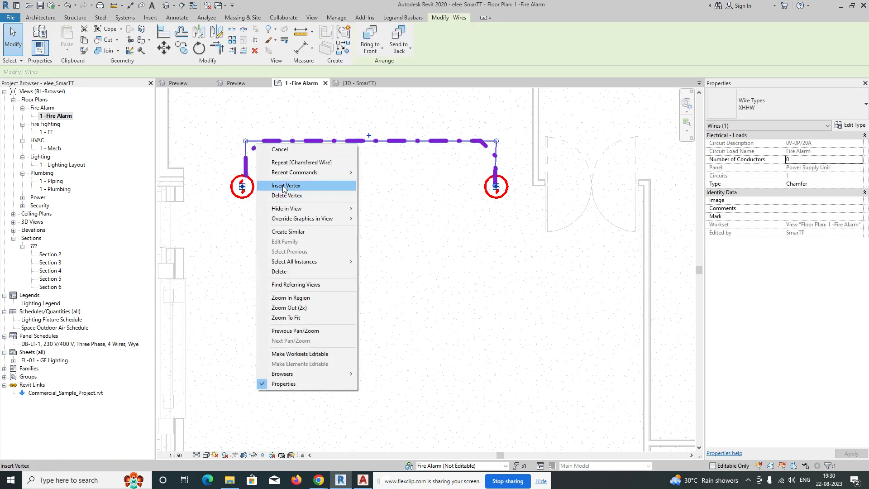
{"action": "left_click", "coordinate": [283, 186]}
{"action": "left_click", "coordinate": [435, 163]}
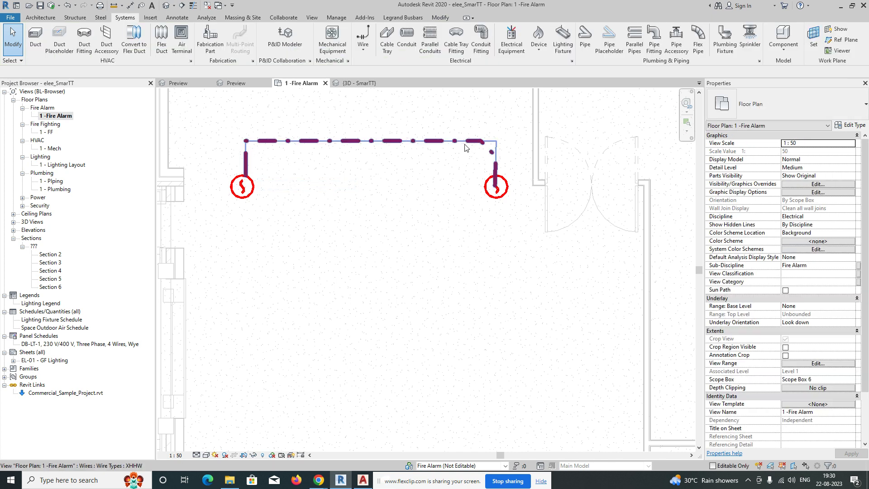
{"action": "right_click", "coordinate": [465, 147]}
{"action": "left_click", "coordinate": [496, 188]}
{"action": "left_click", "coordinate": [496, 153]}
{"action": "left_click", "coordinate": [442, 177]}
{"action": "scroll", "coordinate": [378, 201], "scroll_direction": "down", "scroll_amount": 3}
{"action": "middle_click_drag", "start_coordinate": [383, 206], "coordinate": [363, 161]}
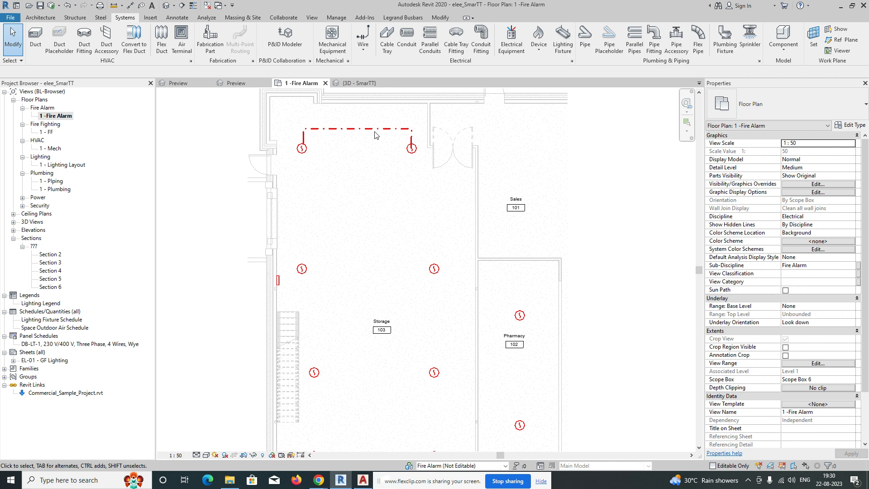
Draw a chamfered wire from the top-right Storage detector straight down and across to the second-row right Storage detector.
{"action": "left_click", "coordinate": [364, 48]}
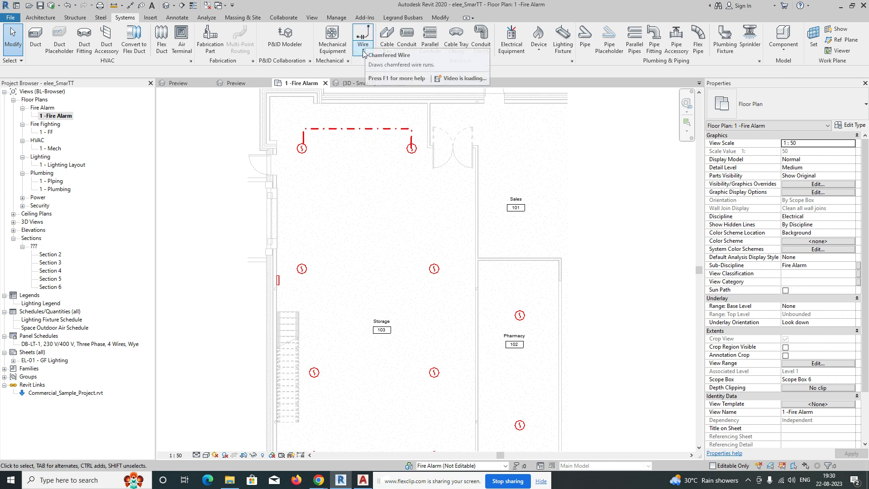
{"action": "left_click", "coordinate": [387, 103]}
{"action": "left_click", "coordinate": [412, 148]}
{"action": "left_click", "coordinate": [411, 269]}
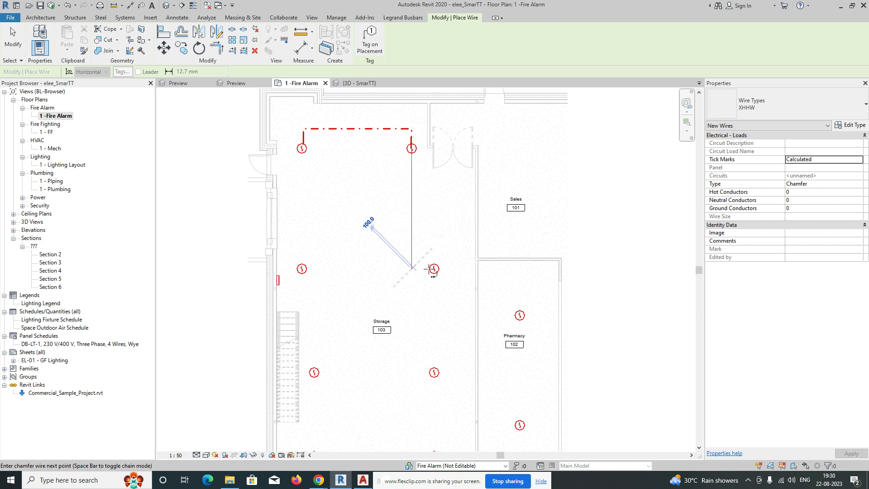
{"action": "left_click", "coordinate": [433, 269]}
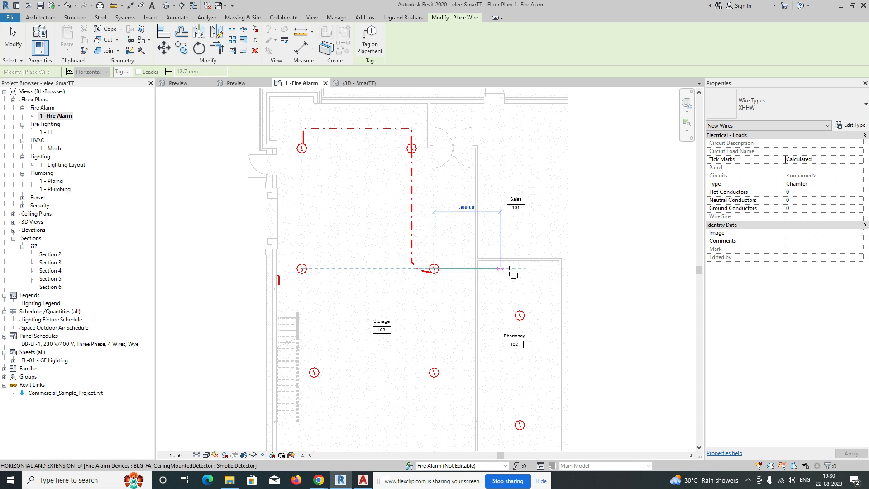
{"action": "left_click", "coordinate": [515, 269]}
{"action": "scroll", "coordinate": [522, 314], "scroll_direction": "up", "scroll_amount": 3}
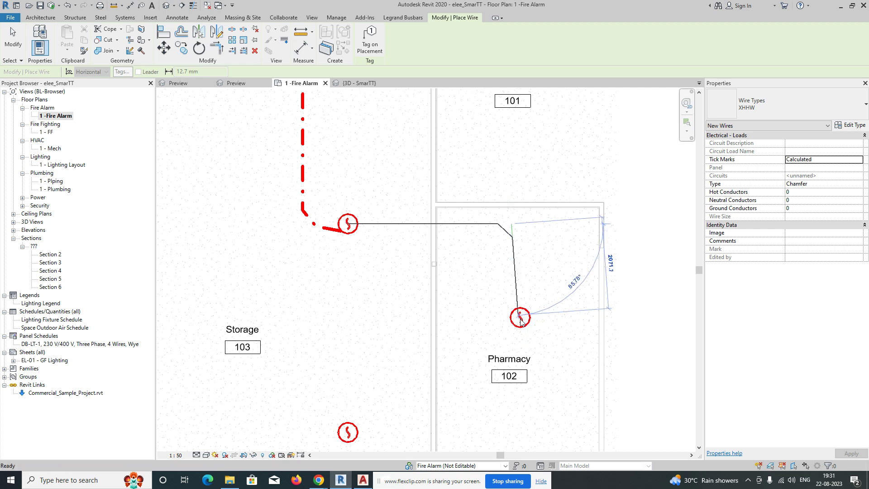
{"action": "key", "text": "Escape"}
{"action": "key", "text": "Escape"}
{"action": "left_click", "coordinate": [501, 224]}
{"action": "key", "text": "Delete"}
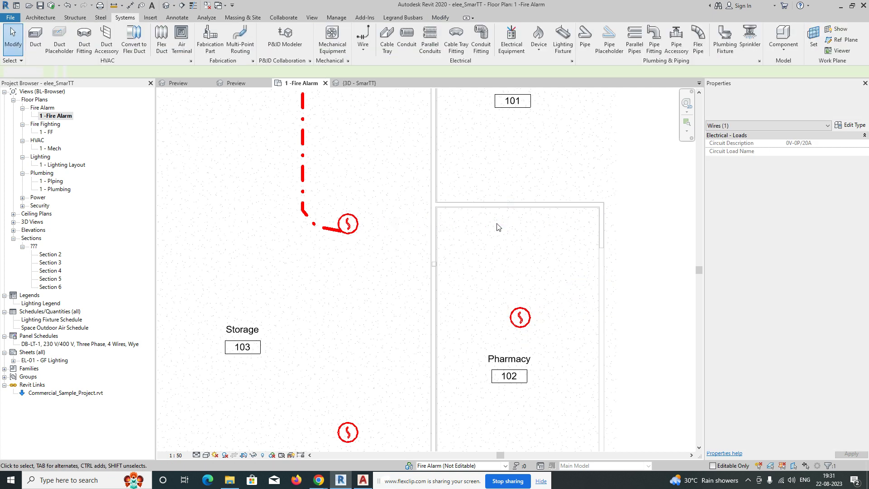
Draw a chamfered wire from the second-row right Storage detector horizontally into Pharmacy, then vertically down to the upper Pharmacy detector.
{"action": "left_click", "coordinate": [364, 36]}
{"action": "left_click", "coordinate": [355, 224]}
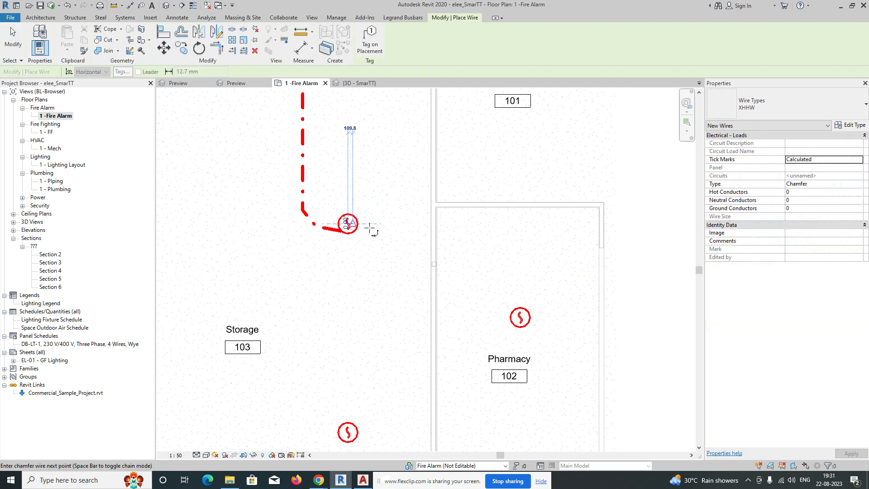
{"action": "left_click", "coordinate": [520, 224]}
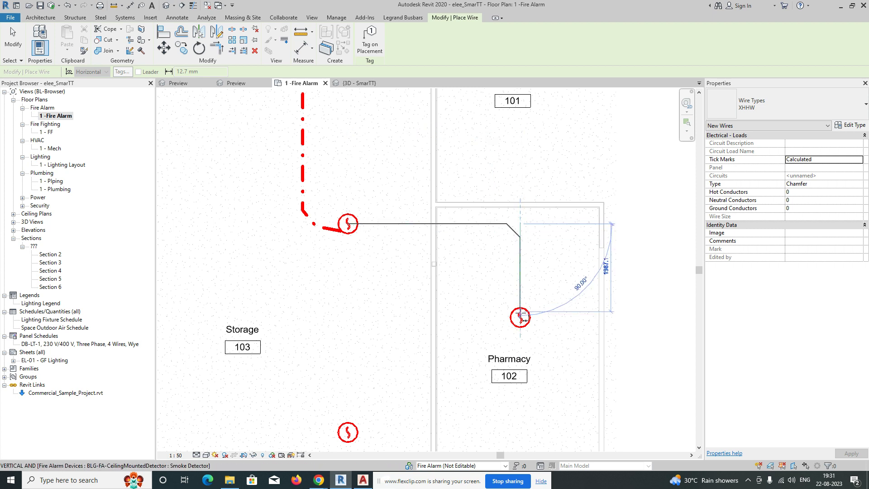
{"action": "left_click", "coordinate": [521, 317]}
{"action": "key", "text": "Escape"}
Attach the wire's Pharmacy end to the centre of the upper Pharmacy detector so the leg runs vertically.
{"action": "scroll", "coordinate": [500, 254], "scroll_direction": "down", "scroll_amount": 2}
{"action": "scroll", "coordinate": [500, 254], "scroll_direction": "up", "scroll_amount": 4}
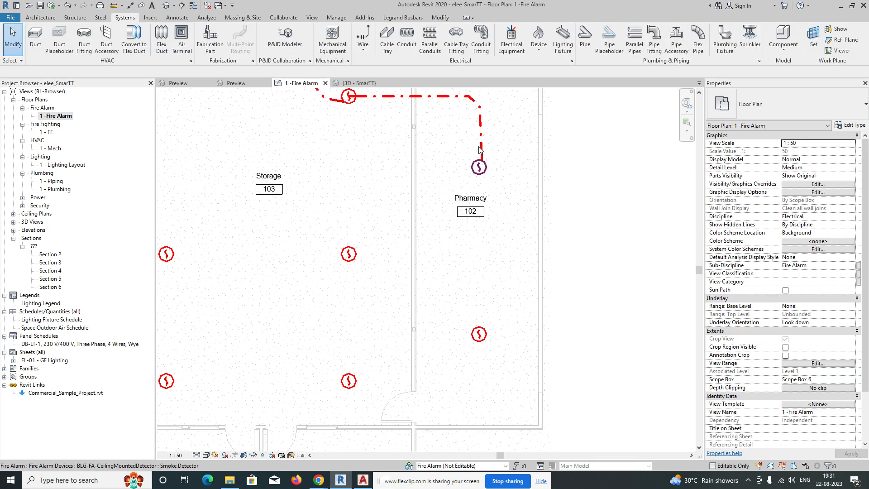
{"action": "left_click", "coordinate": [478, 161]}
{"action": "left_click_drag", "start_coordinate": [478, 163], "coordinate": [472, 181]}
{"action": "key", "text": "Escape"}
{"action": "scroll", "coordinate": [473, 181], "scroll_direction": "down", "scroll_amount": 4}
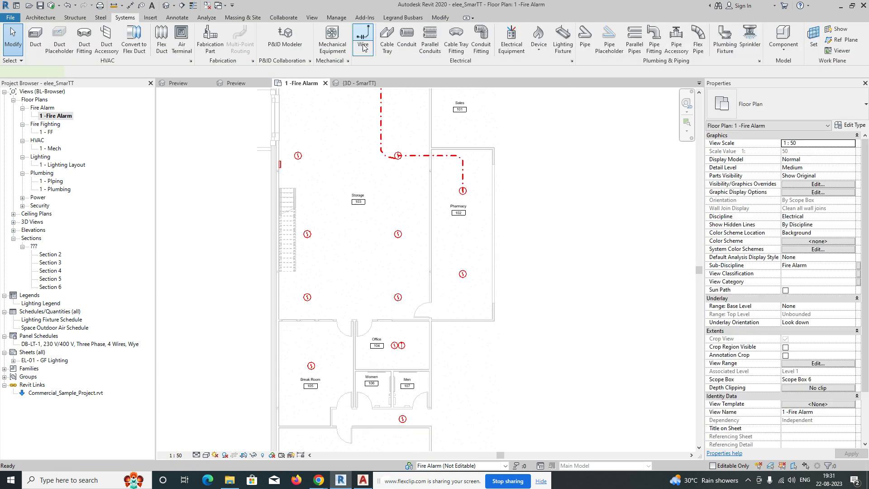
Draw a vertical chamfered wire from the upper to the lower Pharmacy detector and check its attachment at the lower end.
{"action": "left_click", "coordinate": [363, 36]}
{"action": "left_click", "coordinate": [462, 191]}
{"action": "key", "text": "Escape"}
{"action": "scroll", "coordinate": [469, 268], "scroll_direction": "up", "scroll_amount": 4}
{"action": "left_click", "coordinate": [460, 271]}
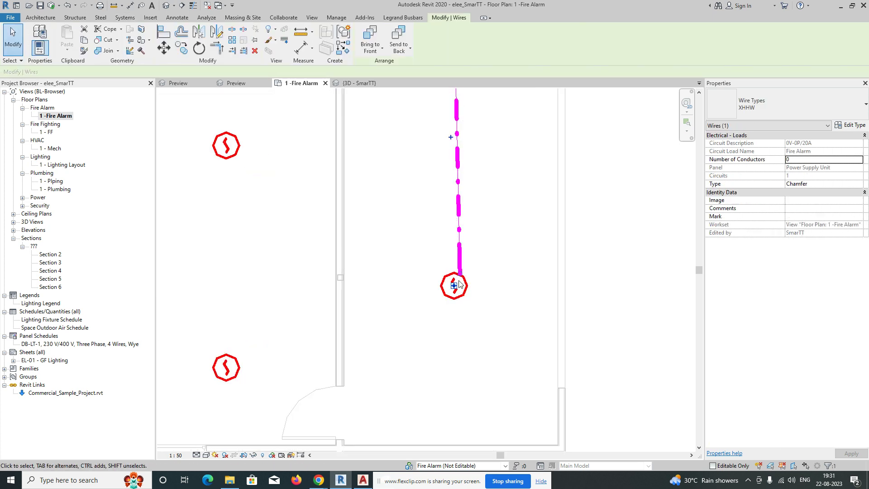
{"action": "key", "text": "Escape"}
{"action": "scroll", "coordinate": [456, 290], "scroll_direction": "down", "scroll_amount": 4}
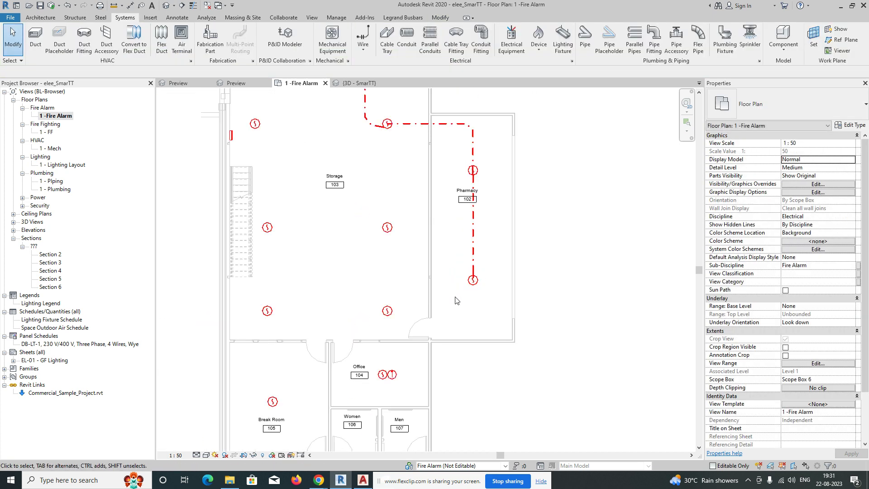
Draw a chamfered wire from the lower Pharmacy detector down and across to the fourth-row right Storage detector.
{"action": "left_click", "coordinate": [364, 40]}
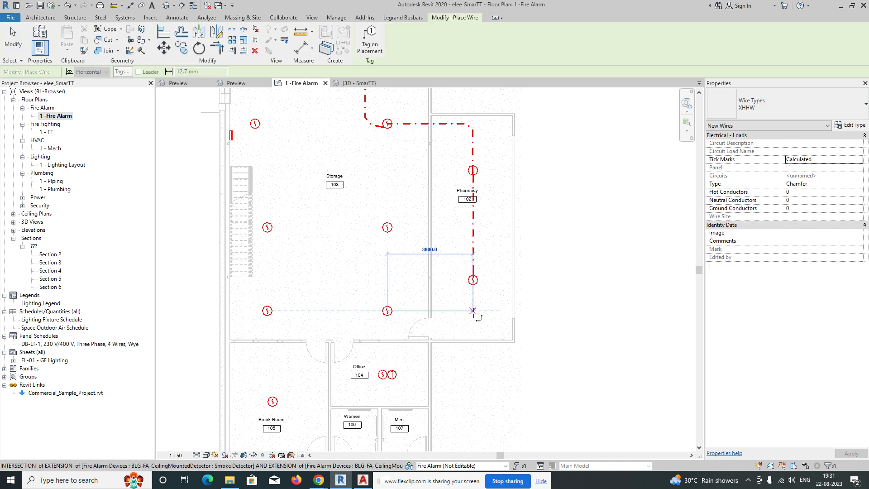
{"action": "left_click", "coordinate": [473, 280]}
{"action": "key", "text": "Escape"}
{"action": "middle_click_drag", "start_coordinate": [431, 338], "coordinate": [432, 262]}
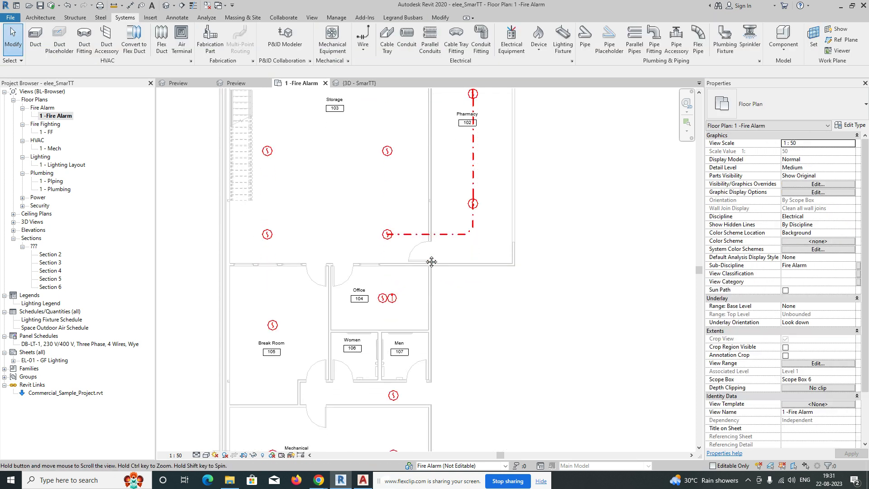
Draw a chamfered wire from the fourth-row right Storage detector down to the combined detector in Office 104.
{"action": "left_click", "coordinate": [363, 39]}
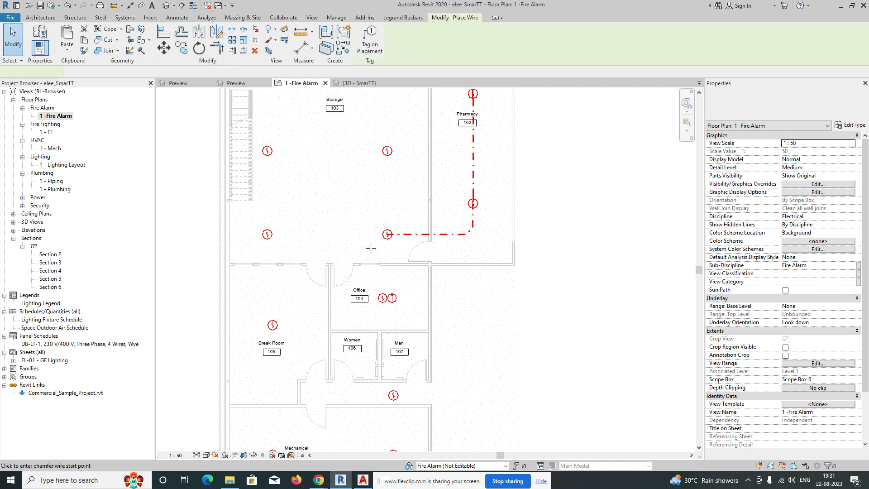
{"action": "left_click", "coordinate": [387, 234]}
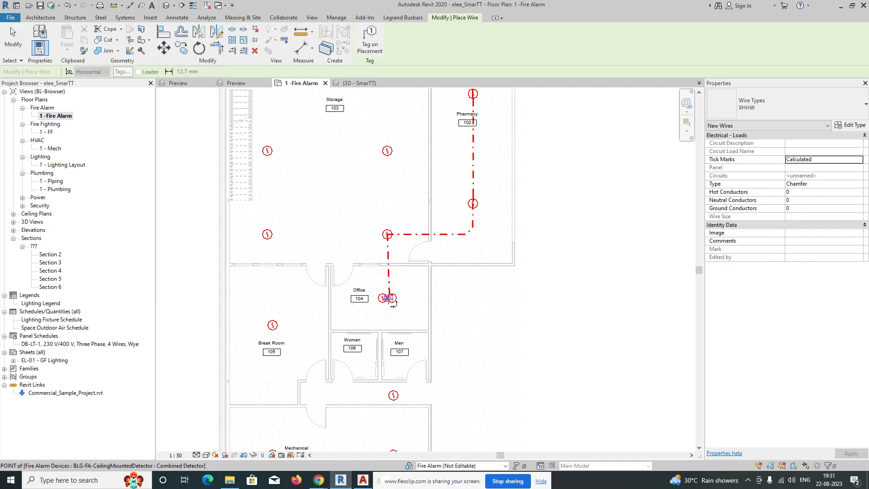
{"action": "left_click", "coordinate": [391, 300]}
{"action": "key", "text": "Escape"}
{"action": "middle_click_drag", "start_coordinate": [404, 329], "coordinate": [402, 271]}
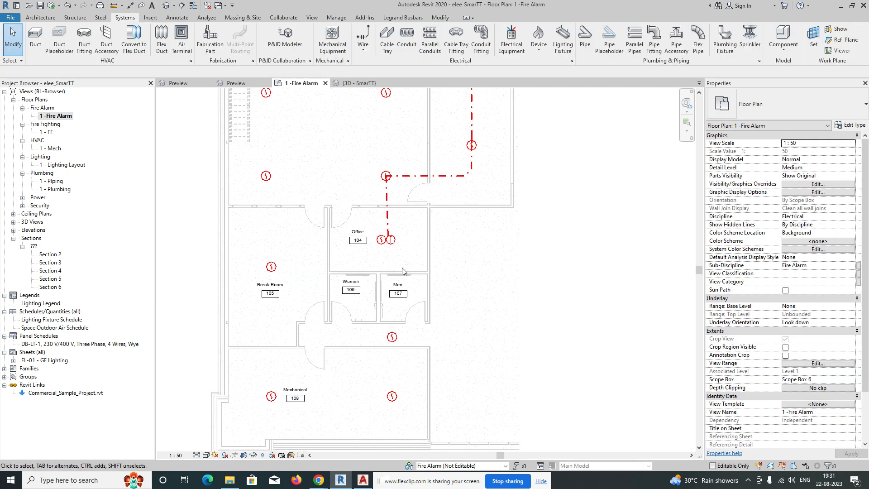
Start a chamfered wire at the Office detectors and route it through the corridor detector and both Mechanical 108 detectors.
{"action": "left_click", "coordinate": [368, 33]}
{"action": "scroll", "coordinate": [389, 329], "scroll_direction": "up", "scroll_amount": 3}
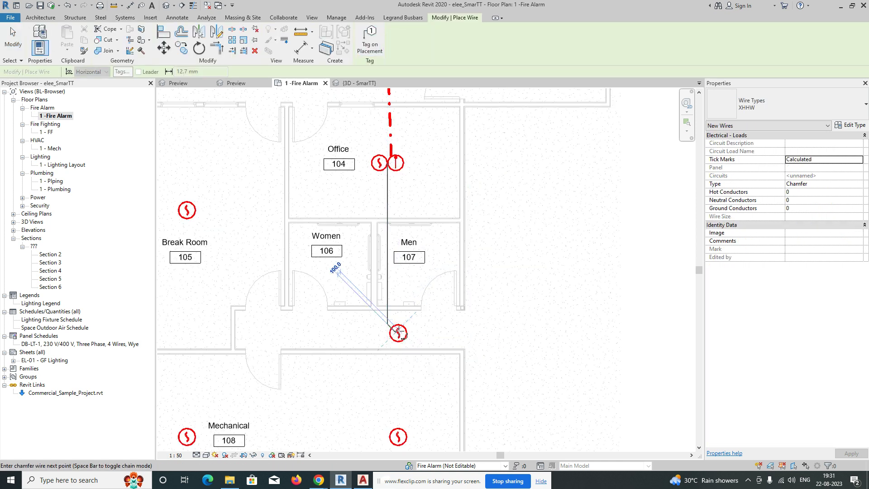
{"action": "middle_click_drag", "start_coordinate": [398, 410], "coordinate": [407, 349]}
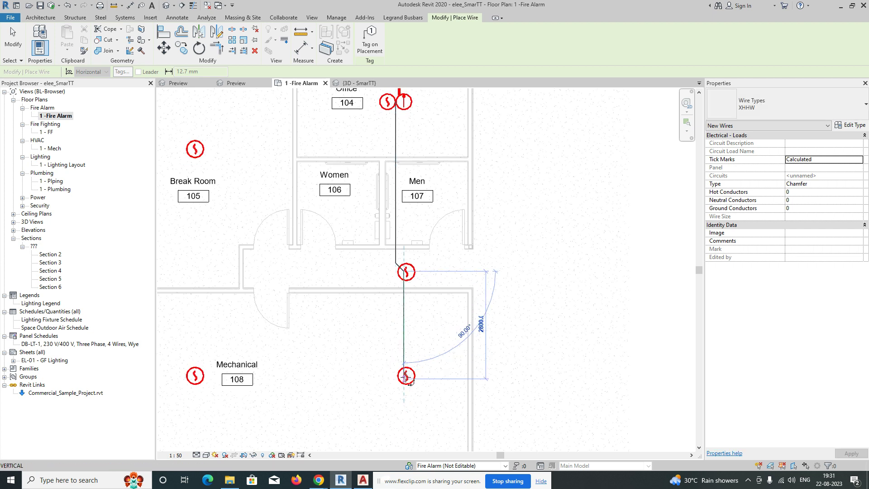
{"action": "scroll", "coordinate": [420, 309], "scroll_direction": "down", "scroll_amount": 1}
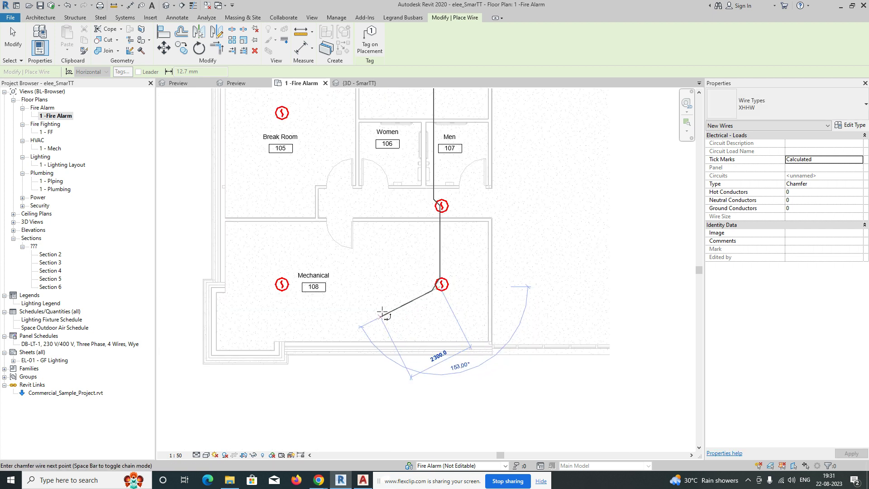
{"action": "left_click", "coordinate": [282, 285]}
Continue the wire up from the left Mechanical detector through the Break Room detector to the fourth-row left Storage detector.
{"action": "middle_click_drag", "start_coordinate": [283, 219], "coordinate": [295, 319]}
{"action": "middle_click_drag", "start_coordinate": [295, 132], "coordinate": [293, 286]}
{"action": "scroll", "coordinate": [291, 250], "scroll_direction": "up", "scroll_amount": 1}
{"action": "scroll", "coordinate": [290, 260], "scroll_direction": "down", "scroll_amount": 1}
{"action": "left_click", "coordinate": [284, 241]}
{"action": "middle_click_drag", "start_coordinate": [282, 199], "coordinate": [283, 292]}
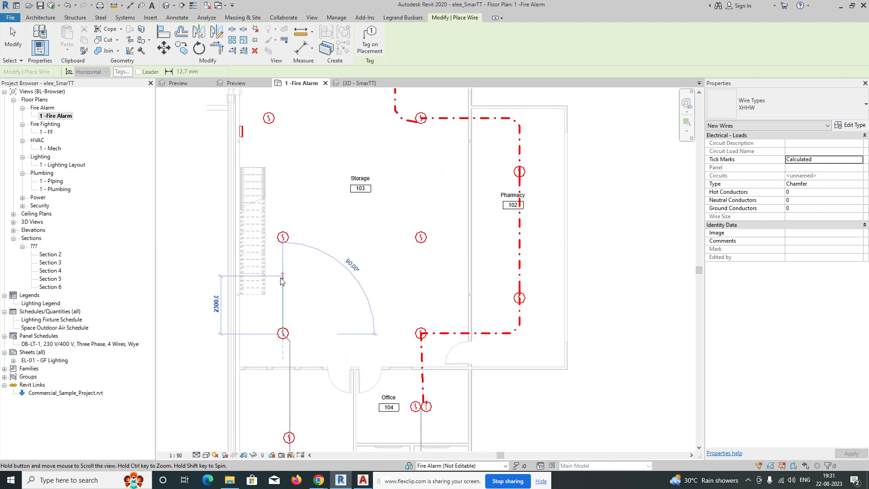
Route the wire through both third-row Storage detectors, then up and across to the Storage detector beside the Power Supply Unit.
{"action": "left_click", "coordinate": [420, 238]}
{"action": "middle_click_drag", "start_coordinate": [422, 157], "coordinate": [422, 260]}
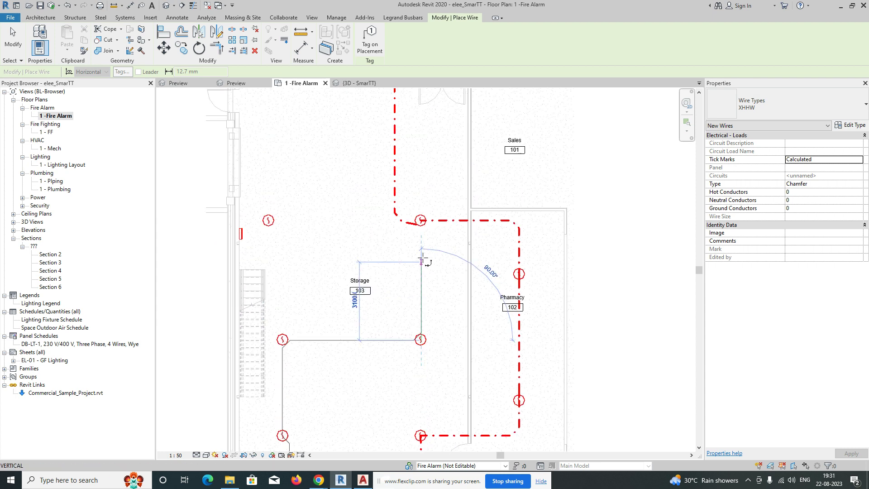
{"action": "left_click", "coordinate": [269, 220]}
Draw a short chamfered wire from the second-row left Storage detector to the Power Supply Unit.
{"action": "left_click", "coordinate": [270, 222]}
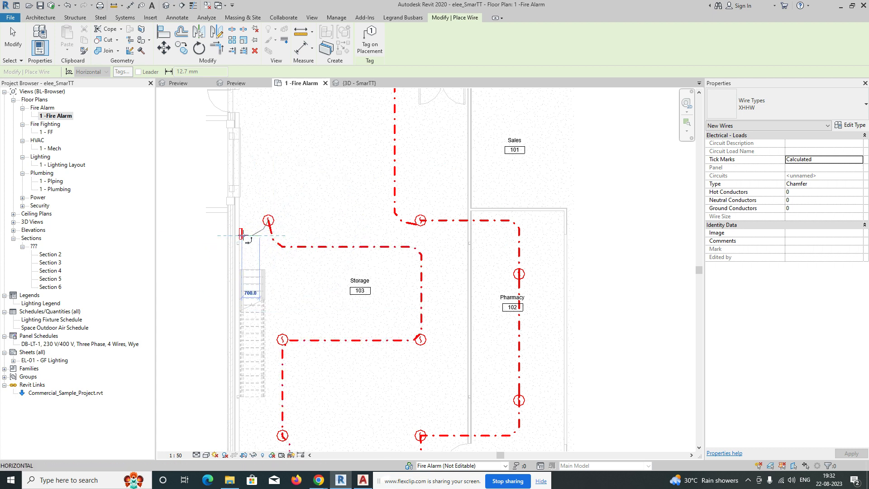
{"action": "key", "text": "Escape"}
{"action": "key", "text": "Escape"}
{"action": "scroll", "coordinate": [302, 251], "scroll_direction": "down", "scroll_amount": 4}
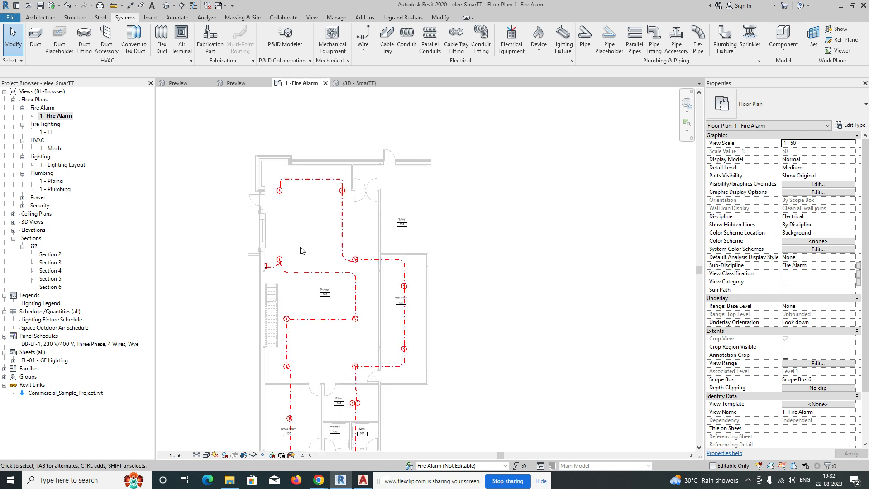
Draw a chamfered wire from the top-left Storage detector down, around the second-row left detector, to the Power Supply Unit.
{"action": "scroll", "coordinate": [284, 226], "scroll_direction": "up", "scroll_amount": 2}
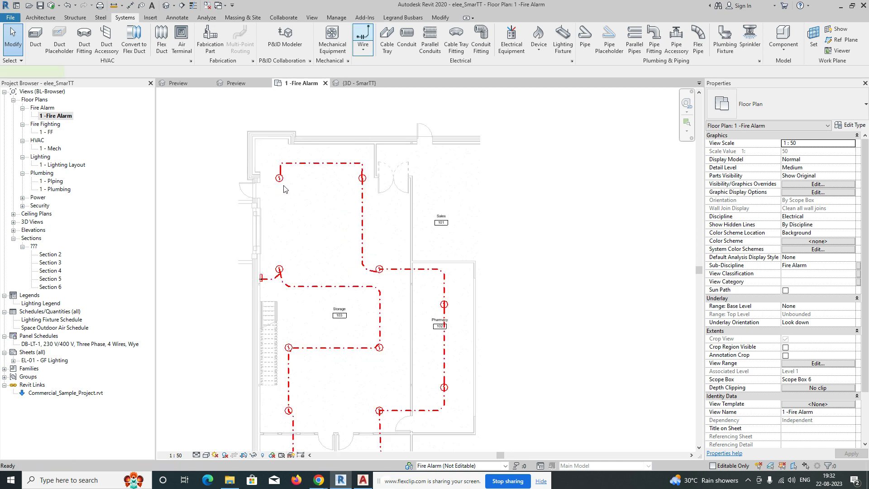
{"action": "scroll", "coordinate": [284, 189], "scroll_direction": "up", "scroll_amount": 3}
{"action": "key", "text": "e"}
{"action": "key", "text": "w"}
{"action": "left_click", "coordinate": [285, 151]}
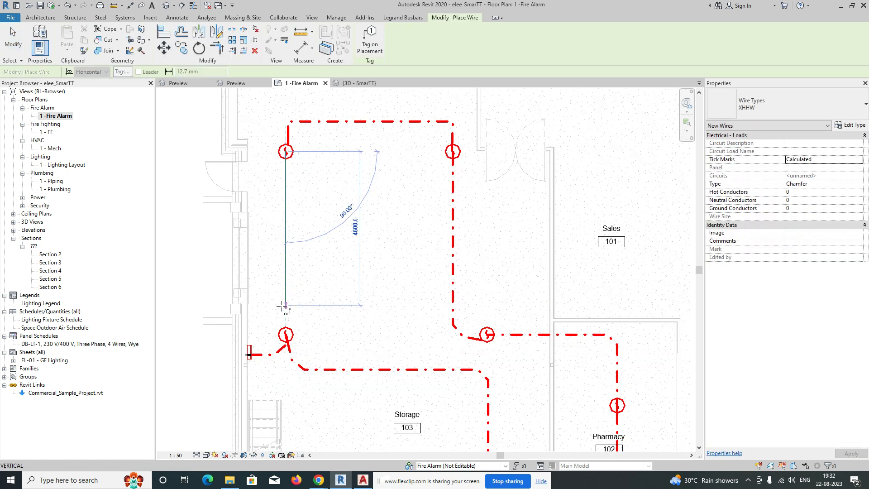
{"action": "left_click", "coordinate": [259, 309]}
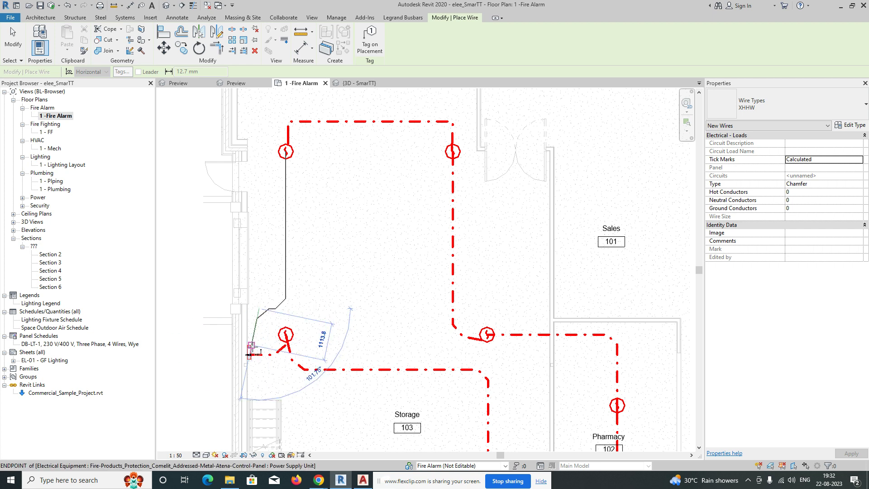
{"action": "key", "text": "Escape"}
Place a text note reading "LOOP-1" beside the vertical wire below the top-left Storage detector.
{"action": "scroll", "coordinate": [337, 242], "scroll_direction": "down", "scroll_amount": 4}
{"action": "middle_click_drag", "start_coordinate": [349, 259], "coordinate": [326, 182]}
{"action": "scroll", "coordinate": [326, 182], "scroll_direction": "down", "scroll_amount": 1}
{"action": "middle_click_drag", "start_coordinate": [339, 264], "coordinate": [335, 228]}
{"action": "middle_click_drag", "start_coordinate": [319, 137], "coordinate": [317, 243]}
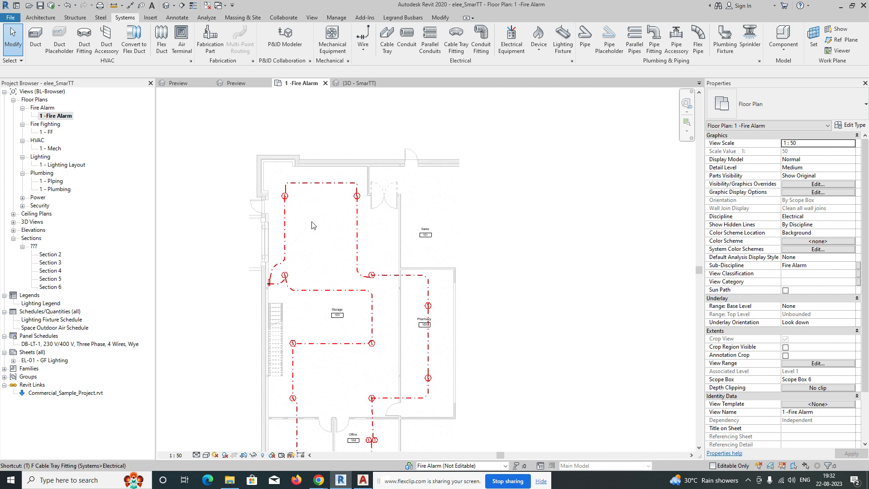
{"action": "key", "text": "x"}
{"action": "scroll", "coordinate": [305, 227], "scroll_direction": "up", "scroll_amount": 2}
{"action": "left_click", "coordinate": [288, 224]}
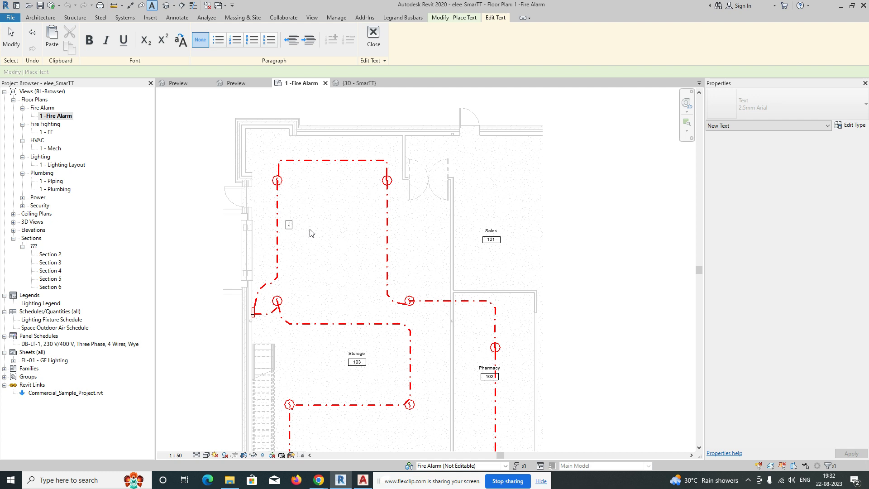
{"action": "scroll", "coordinate": [299, 224], "scroll_direction": "up", "scroll_amount": 3}
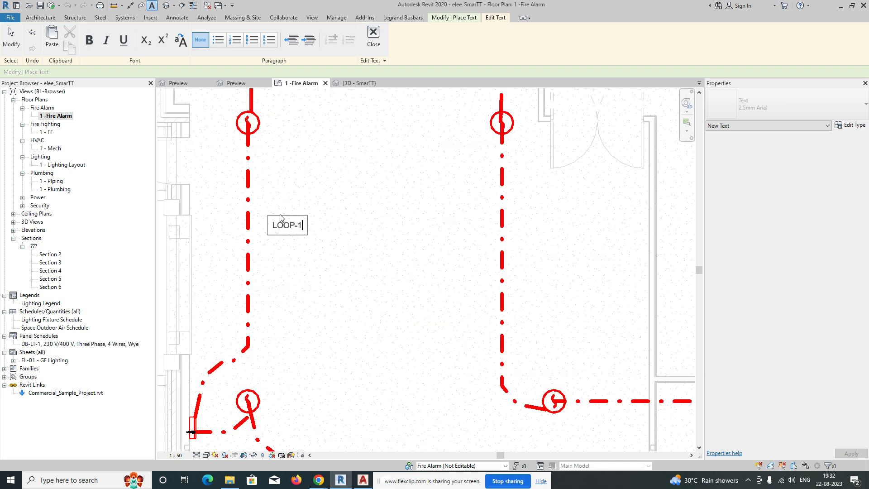
{"action": "left_click", "coordinate": [411, 246]}
{"action": "key", "text": "Escape"}
Add a straight left-side leader to the LOOP-1 note and place its arrow tip on the adjacent vertical wire.
{"action": "left_click", "coordinate": [287, 227]}
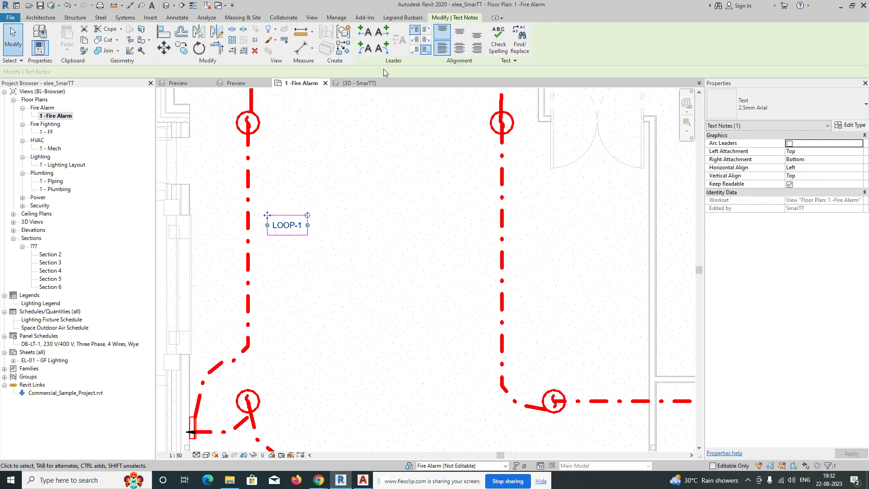
{"action": "left_click_drag", "start_coordinate": [203, 226], "coordinate": [313, 216]}
{"action": "left_click", "coordinate": [261, 233]}
{"action": "scroll", "coordinate": [260, 233], "scroll_direction": "up", "scroll_amount": 2}
{"action": "left_click", "coordinate": [238, 225]}
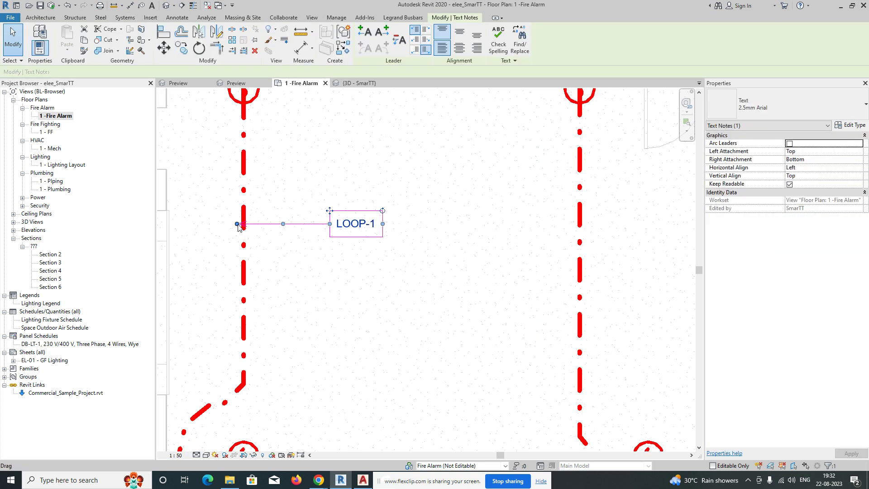
{"action": "left_click_drag", "start_coordinate": [239, 228], "coordinate": [245, 227]}
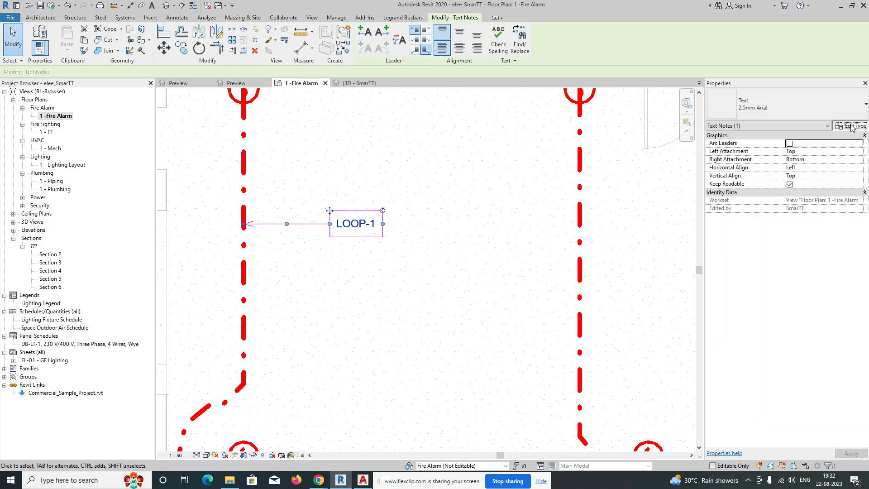
Set the LOOP-1 text type's leader arrowhead to Arrow Filled 30 Degree and shift the note slightly away from the wire.
{"action": "left_click", "coordinate": [852, 126]}
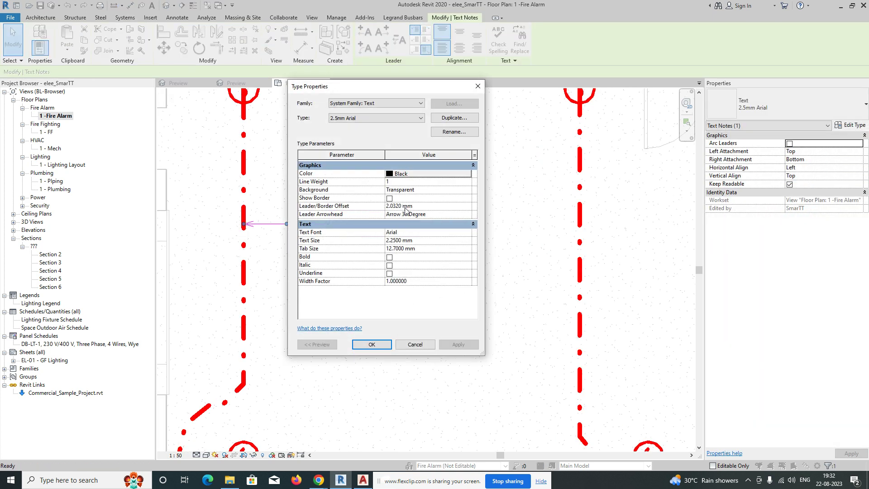
{"action": "left_click", "coordinate": [467, 214]}
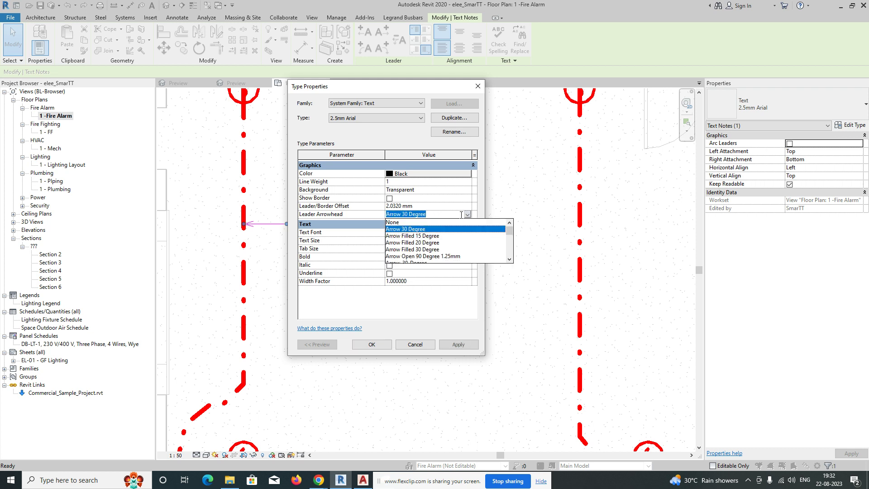
{"action": "left_click", "coordinate": [421, 250]}
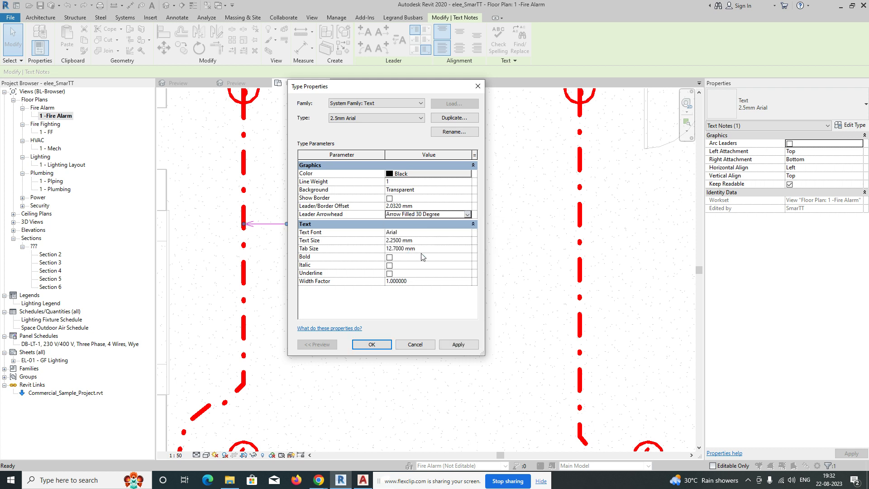
{"action": "left_click", "coordinate": [372, 345]}
{"action": "left_click_drag", "start_coordinate": [329, 211], "coordinate": [337, 211]}
{"action": "left_click", "coordinate": [375, 255]}
Examine the wired loop across the whole floor plan, from the LOOP-1 label to the Mechanical room.
{"action": "scroll", "coordinate": [375, 254], "scroll_direction": "down", "scroll_amount": 4}
{"action": "middle_click_drag", "start_coordinate": [365, 270], "coordinate": [365, 236]}
{"action": "scroll", "coordinate": [321, 236], "scroll_direction": "up", "scroll_amount": 1}
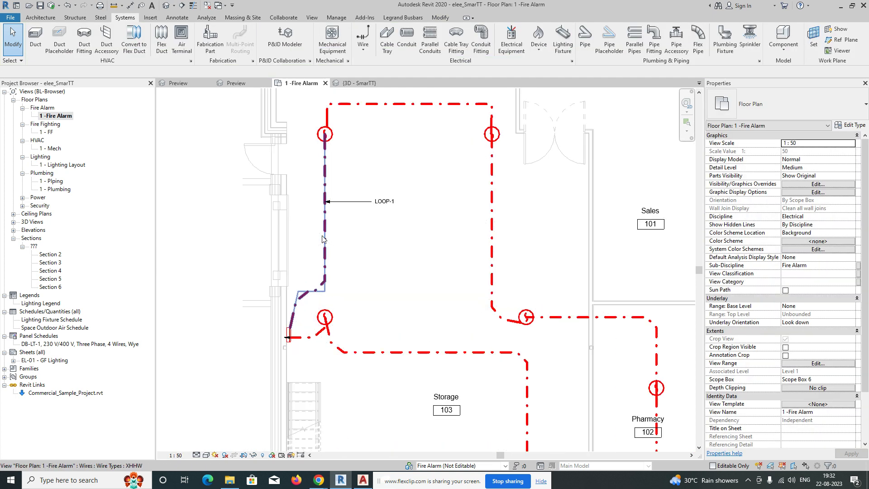
{"action": "scroll", "coordinate": [361, 252], "scroll_direction": "down", "scroll_amount": 3}
{"action": "scroll", "coordinate": [344, 211], "scroll_direction": "down", "scroll_amount": 4, "text": "ctrl"}
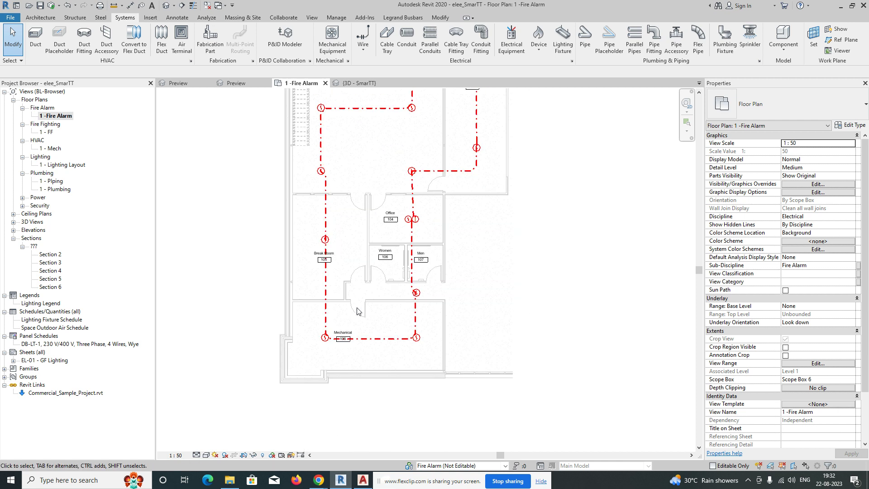
{"action": "scroll", "coordinate": [358, 311], "scroll_direction": "up", "scroll_amount": 5, "text": "ctrl"}
{"action": "scroll", "coordinate": [298, 214], "scroll_direction": "up", "scroll_amount": 2}
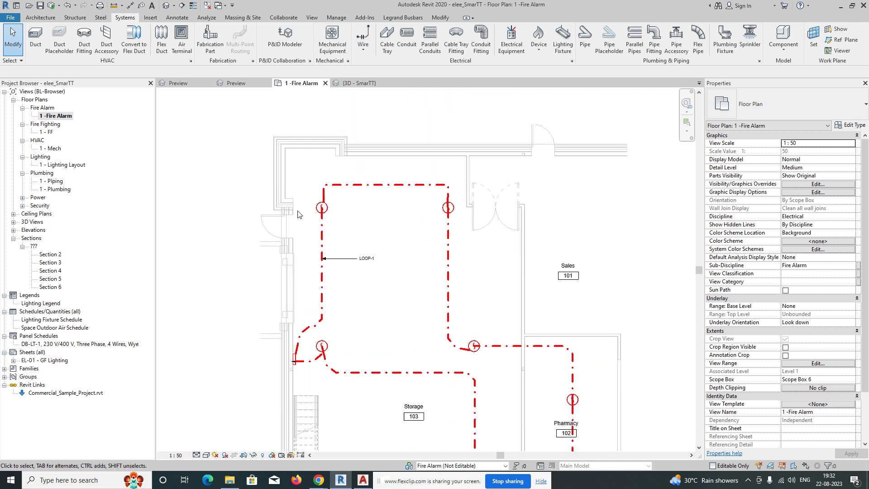
{"action": "scroll", "coordinate": [297, 214], "scroll_direction": "up", "scroll_amount": 2}
{"action": "scroll", "coordinate": [295, 229], "scroll_direction": "up", "scroll_amount": 2}
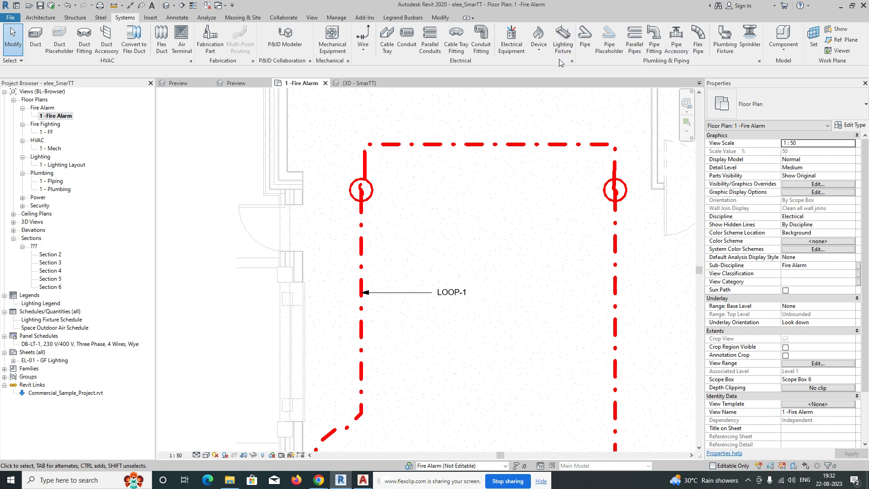
Place the Ecoglo emergency exit sign, Ceiling type, on a face at the Storage room's exterior door.
{"action": "left_click", "coordinate": [563, 35]}
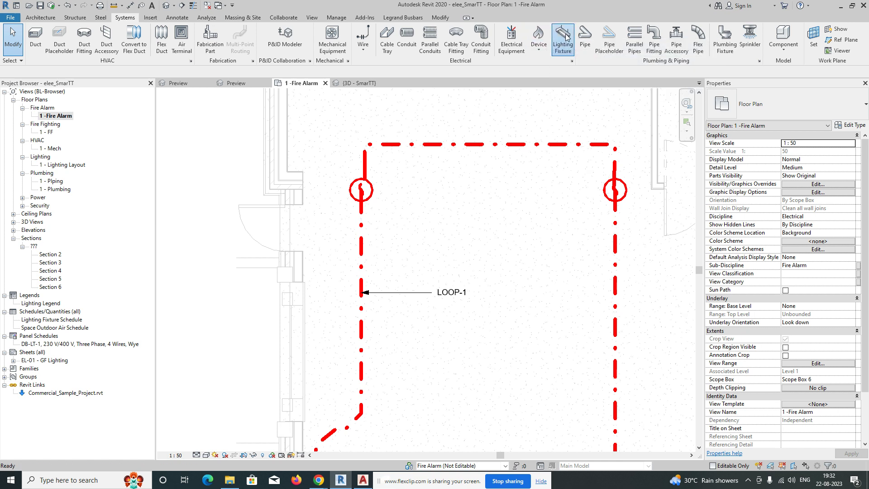
{"action": "left_click", "coordinate": [785, 102]}
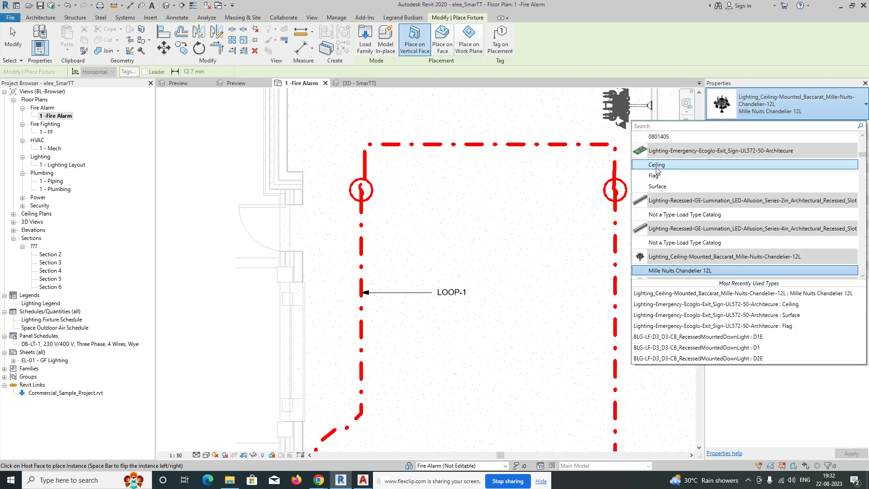
{"action": "left_click", "coordinate": [657, 166]}
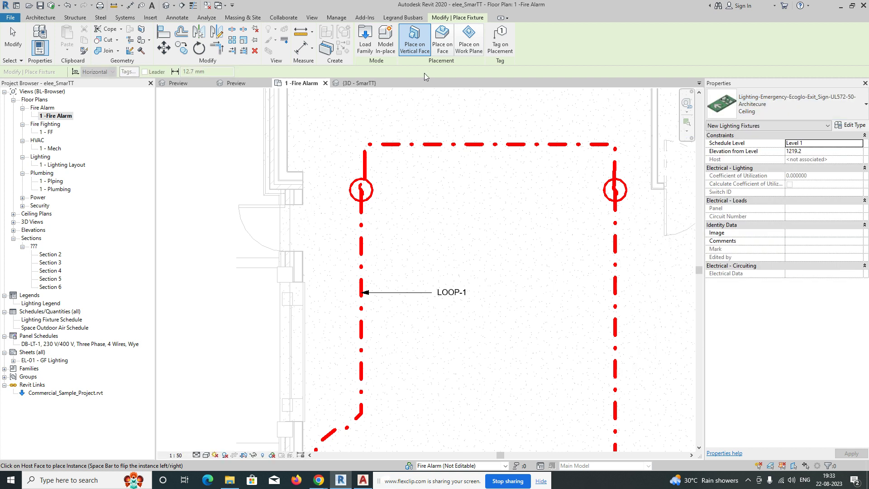
{"action": "left_click", "coordinate": [440, 35]}
{"action": "scroll", "coordinate": [284, 226], "scroll_direction": "up", "scroll_amount": 2}
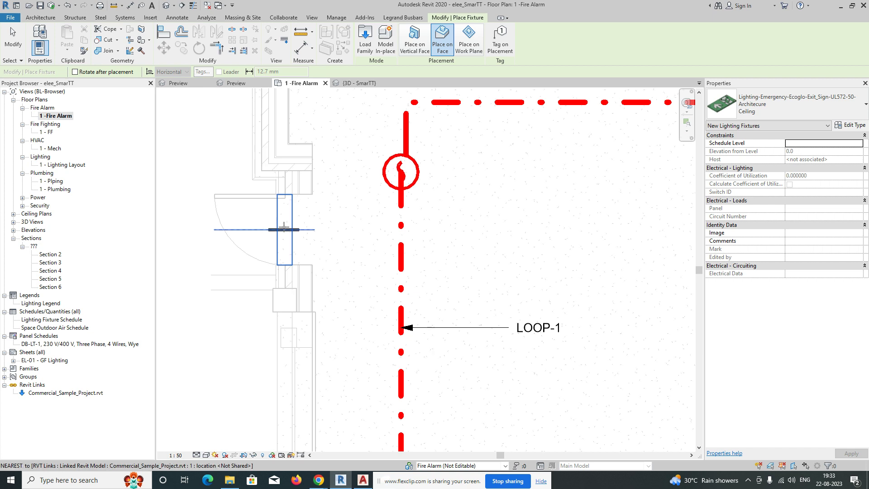
{"action": "left_click", "coordinate": [283, 227]}
{"action": "key", "text": "Escape"}
Isolate the exterior door area with its exit sign in a 3D selection box.
{"action": "left_click_drag", "start_coordinate": [208, 175], "coordinate": [318, 290]}
{"action": "left_click", "coordinate": [270, 51]}
{"action": "middle_click_drag", "start_coordinate": [434, 152], "coordinate": [366, 270], "text": "shift"}
{"action": "scroll", "coordinate": [413, 252], "scroll_direction": "up", "scroll_amount": 3}
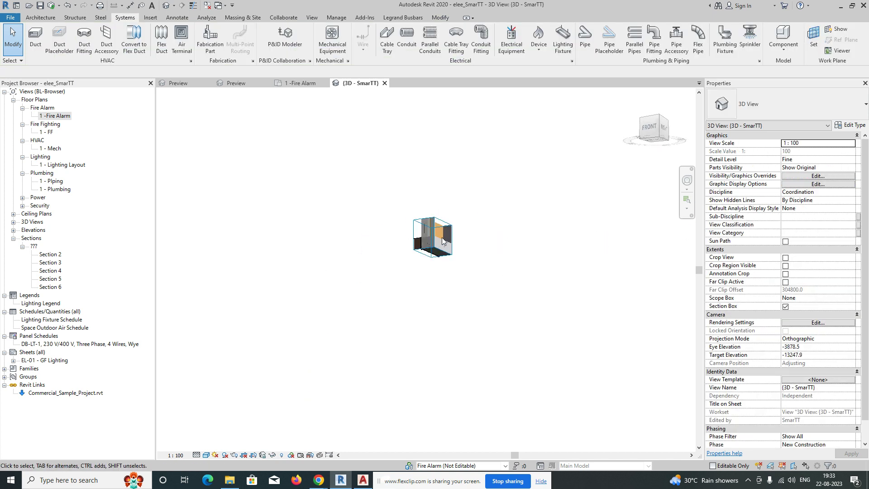
Enlarge the 3D section box sideways and upward to enclose the full height of the door.
{"action": "left_click", "coordinate": [426, 245]}
{"action": "left_click_drag", "start_coordinate": [413, 239], "coordinate": [365, 262]}
{"action": "middle_click_drag", "start_coordinate": [401, 262], "coordinate": [398, 221], "text": "shift"}
{"action": "left_click_drag", "start_coordinate": [391, 222], "coordinate": [392, 100]}
{"action": "scroll", "coordinate": [433, 202], "scroll_direction": "down", "scroll_amount": 2}
{"action": "middle_click_drag", "start_coordinate": [434, 199], "coordinate": [402, 259]}
{"action": "scroll", "coordinate": [402, 250], "scroll_direction": "up", "scroll_amount": 1}
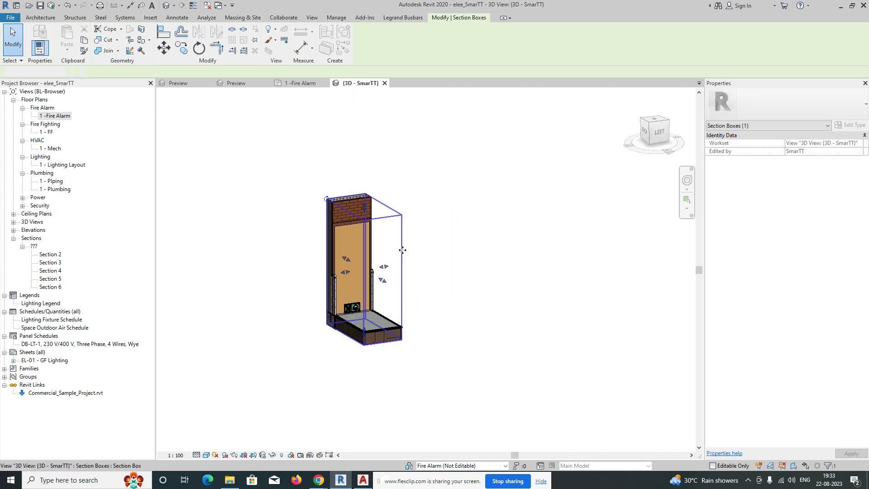
Edit the exit sign's work plane and move the sign from the floor to above the door.
{"action": "key", "text": "Escape"}
{"action": "scroll", "coordinate": [367, 303], "scroll_direction": "up", "scroll_amount": 3}
{"action": "left_click", "coordinate": [342, 312]}
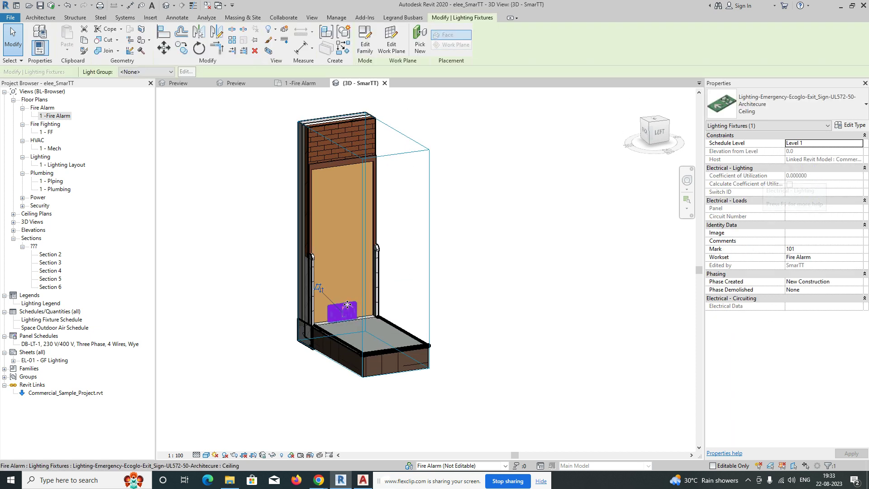
{"action": "left_click", "coordinate": [389, 41]}
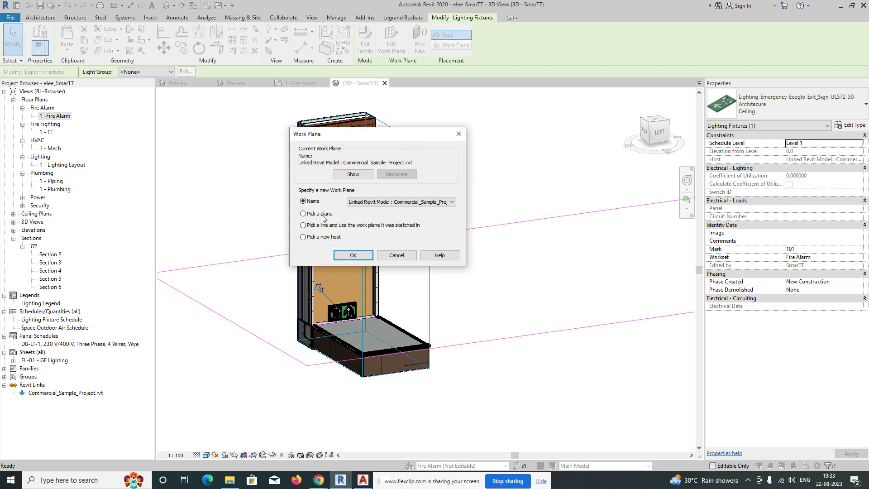
{"action": "left_click", "coordinate": [353, 256]}
{"action": "left_click", "coordinate": [325, 204]}
{"action": "key", "text": "Escape"}
Flip the exit sign's work plane so the sign hangs below the door head.
{"action": "middle_click_drag", "start_coordinate": [325, 201], "coordinate": [413, 233], "text": "shift"}
{"action": "scroll", "coordinate": [298, 172], "scroll_direction": "up", "scroll_amount": 4}
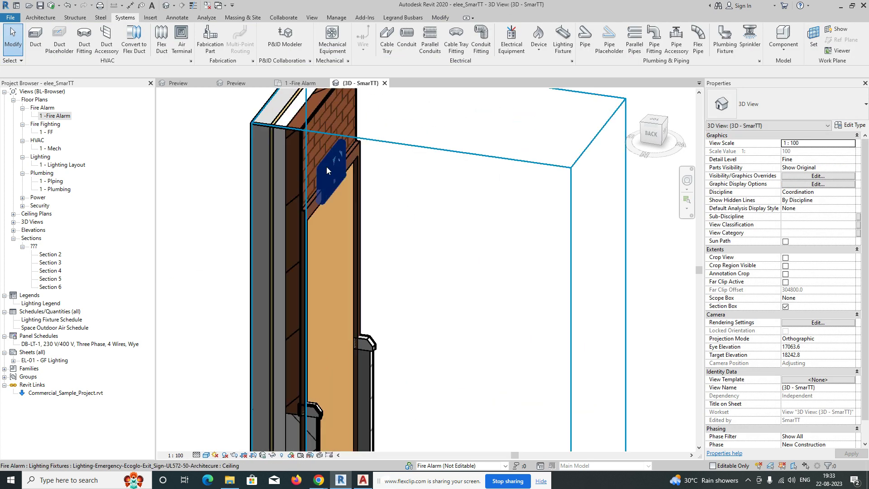
{"action": "left_click", "coordinate": [326, 166]}
{"action": "left_click", "coordinate": [309, 149]}
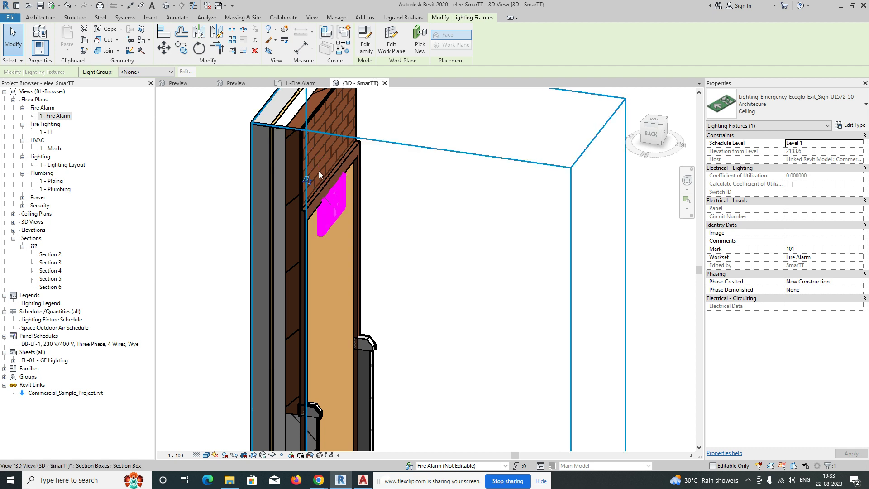
{"action": "middle_click_drag", "start_coordinate": [361, 248], "coordinate": [578, 254], "text": "shift"}
{"action": "left_click", "coordinate": [542, 255]}
{"action": "scroll", "coordinate": [512, 254], "scroll_direction": "down", "scroll_amount": 1}
{"action": "middle_click_drag", "start_coordinate": [469, 255], "coordinate": [453, 281], "text": "shift"}
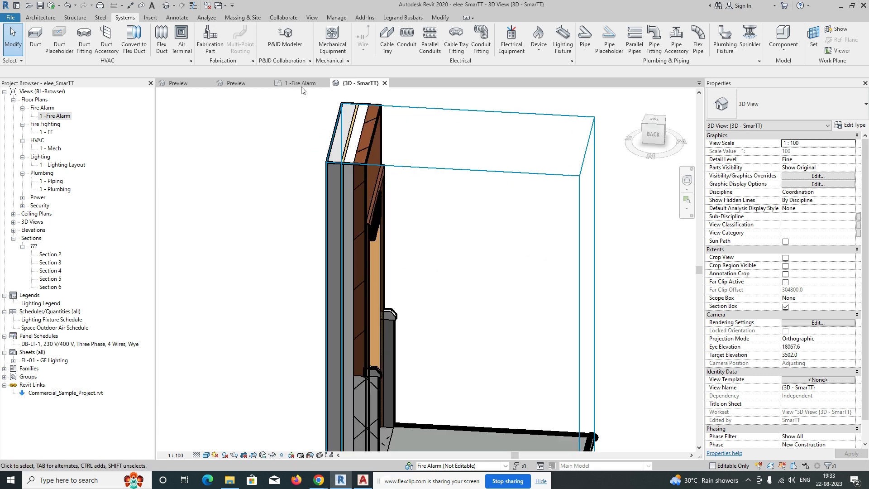
Return to the 1 -Fire Alarm plan and move the Break Room tag clear of the loop wire.
{"action": "left_click", "coordinate": [302, 83]}
{"action": "scroll", "coordinate": [313, 244], "scroll_direction": "down", "scroll_amount": 5}
{"action": "middle_click_drag", "start_coordinate": [379, 315], "coordinate": [356, 171]}
{"action": "middle_click_drag", "start_coordinate": [349, 267], "coordinate": [338, 149]}
{"action": "middle_click_drag", "start_coordinate": [328, 308], "coordinate": [335, 205]}
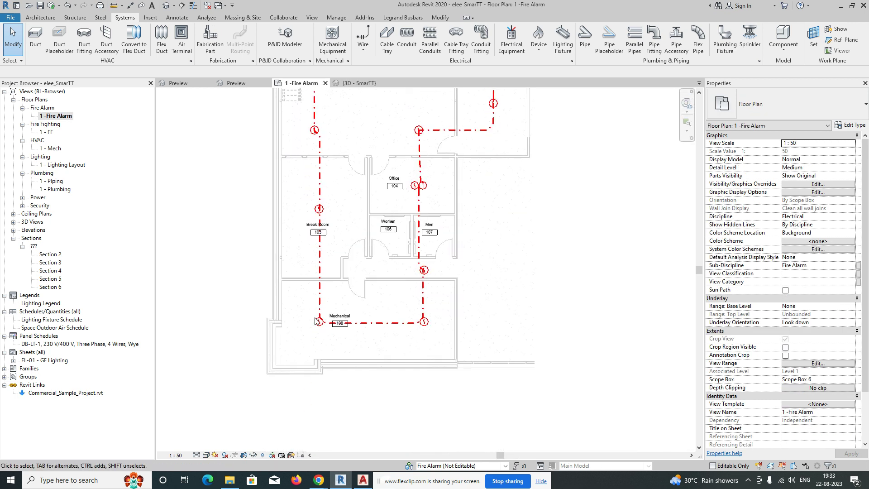
{"action": "scroll", "coordinate": [330, 320], "scroll_direction": "up", "scroll_amount": 5}
{"action": "scroll", "coordinate": [338, 387], "scroll_direction": "down", "scroll_amount": 3}
{"action": "left_click", "coordinate": [310, 187]}
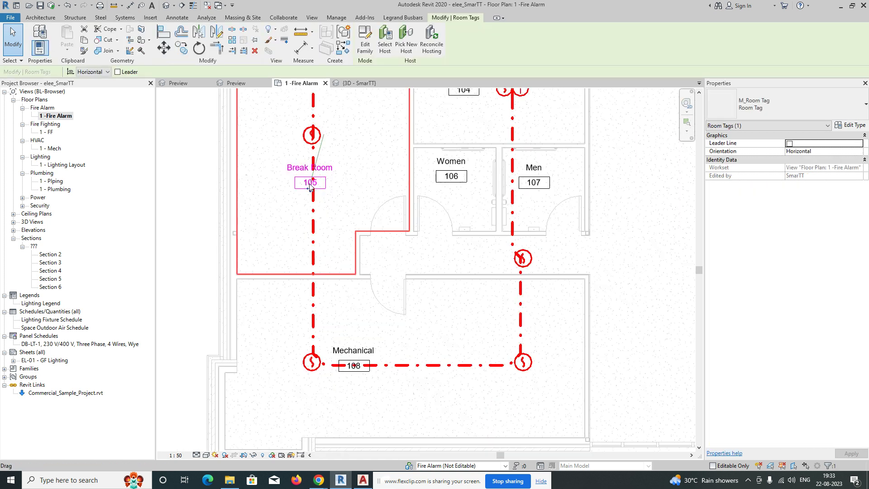
{"action": "left_click", "coordinate": [344, 180]}
{"action": "scroll", "coordinate": [344, 181], "scroll_direction": "down", "scroll_amount": 3}
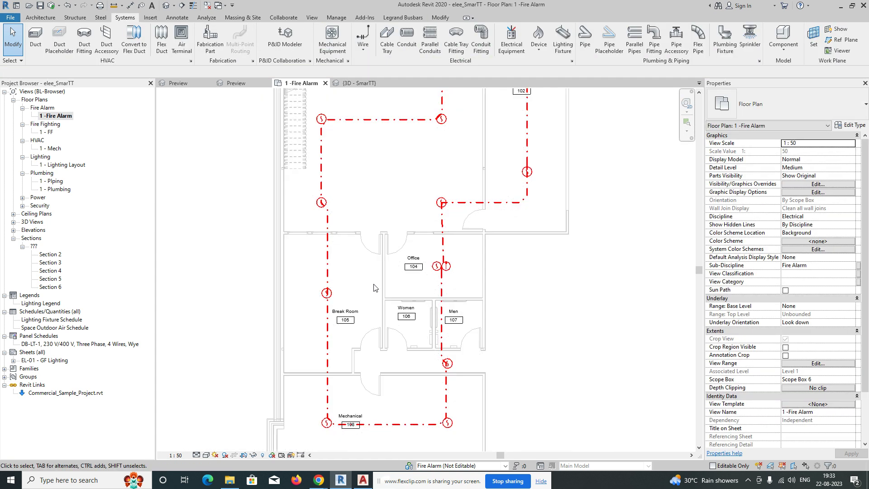
Isolate the upper part of the plan, covering the Storage and Pharmacy rooms, in a 3D selection box.
{"action": "middle_click_drag", "start_coordinate": [373, 287], "coordinate": [381, 287]}
{"action": "scroll", "coordinate": [374, 283], "scroll_direction": "down", "scroll_amount": 1}
{"action": "middle_click_drag", "start_coordinate": [386, 255], "coordinate": [375, 306]}
{"action": "scroll", "coordinate": [389, 316], "scroll_direction": "down", "scroll_amount": 1}
{"action": "scroll", "coordinate": [300, 196], "scroll_direction": "down", "scroll_amount": 1}
{"action": "left_click_drag", "start_coordinate": [255, 131], "coordinate": [464, 305]}
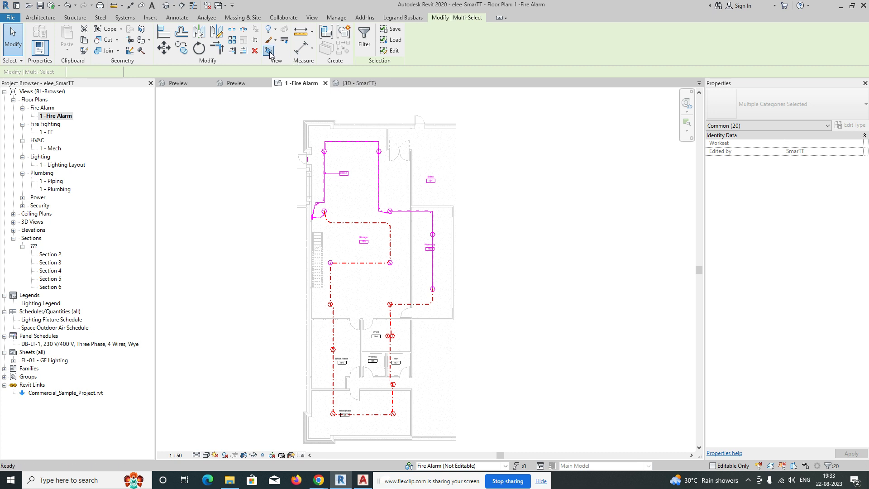
{"action": "left_click", "coordinate": [268, 51]}
Examine the ceiling-mounted smoke detectors in 3D from below and from the front.
{"action": "middle_click_drag", "start_coordinate": [446, 321], "coordinate": [436, 190], "text": "shift"}
{"action": "key", "text": "Escape"}
{"action": "scroll", "coordinate": [426, 257], "scroll_direction": "up", "scroll_amount": 2}
{"action": "middle_click_drag", "start_coordinate": [424, 255], "coordinate": [466, 339], "text": "shift"}
{"action": "scroll", "coordinate": [448, 310], "scroll_direction": "down", "scroll_amount": 2}
{"action": "middle_click_drag", "start_coordinate": [439, 307], "coordinate": [537, 270], "text": "shift"}
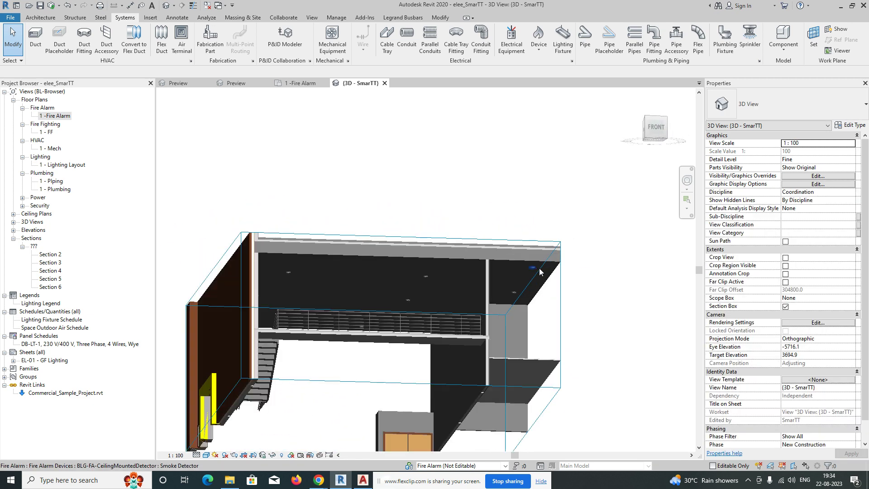
{"action": "scroll", "coordinate": [539, 269], "scroll_direction": "up", "scroll_amount": 4}
{"action": "scroll", "coordinate": [539, 269], "scroll_direction": "down", "scroll_amount": 5}
{"action": "middle_click_drag", "start_coordinate": [571, 296], "coordinate": [551, 359], "text": "shift"}
Return to the 1 -Fire Alarm floor plan around the Storage room.
{"action": "left_click", "coordinate": [179, 84]}
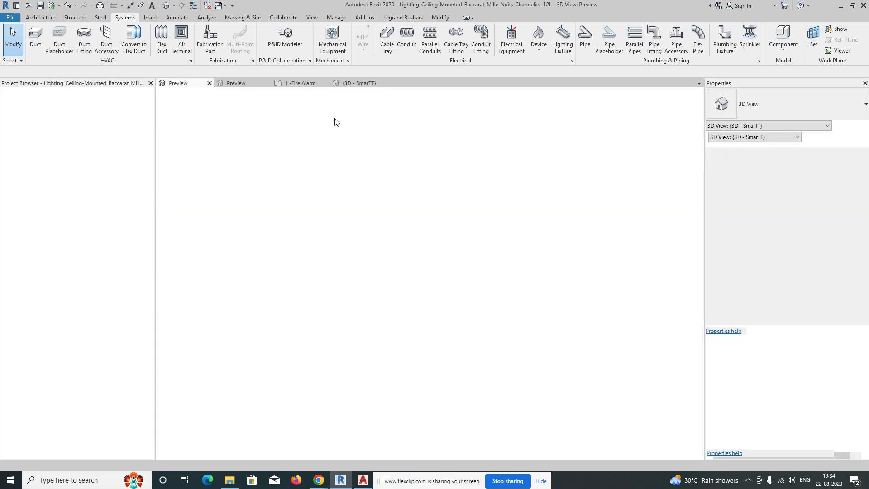
{"action": "key", "text": "Escape"}
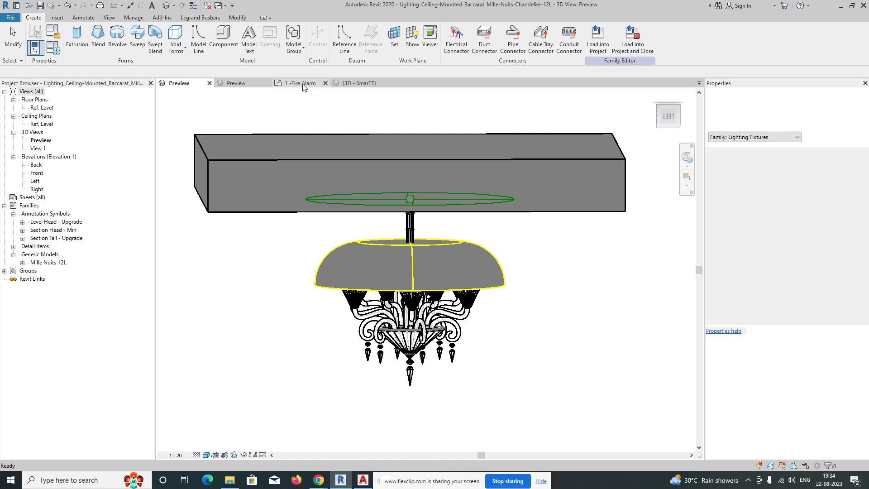
{"action": "left_click", "coordinate": [303, 83]}
{"action": "scroll", "coordinate": [408, 326], "scroll_direction": "up", "scroll_amount": 2}
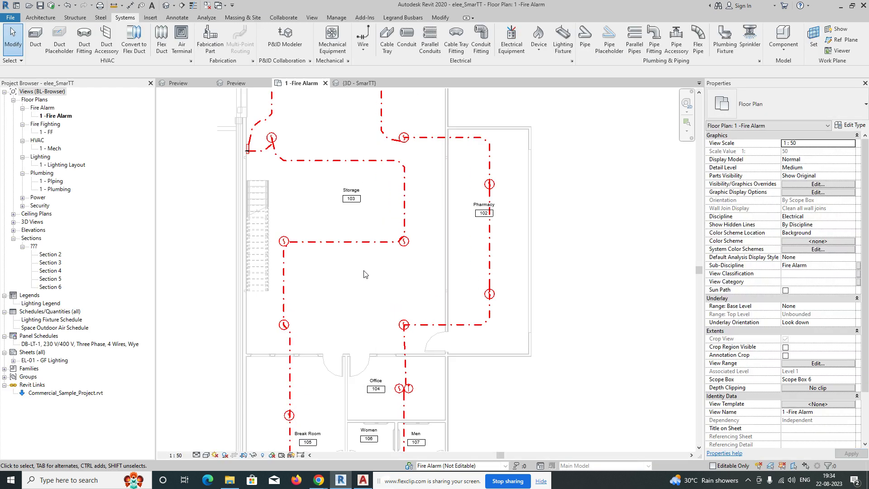